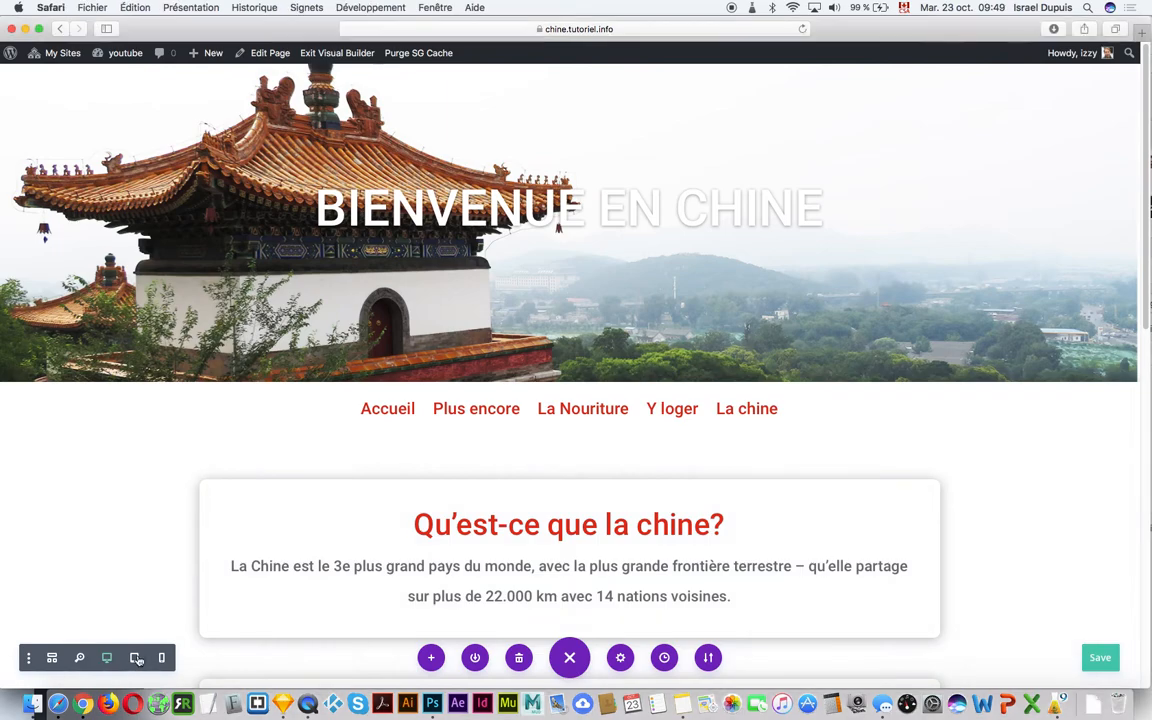
Preview the Chine page at tablet and phone widths, and return to the desktop view.
{"action": "left_click", "coordinate": [136, 659]}
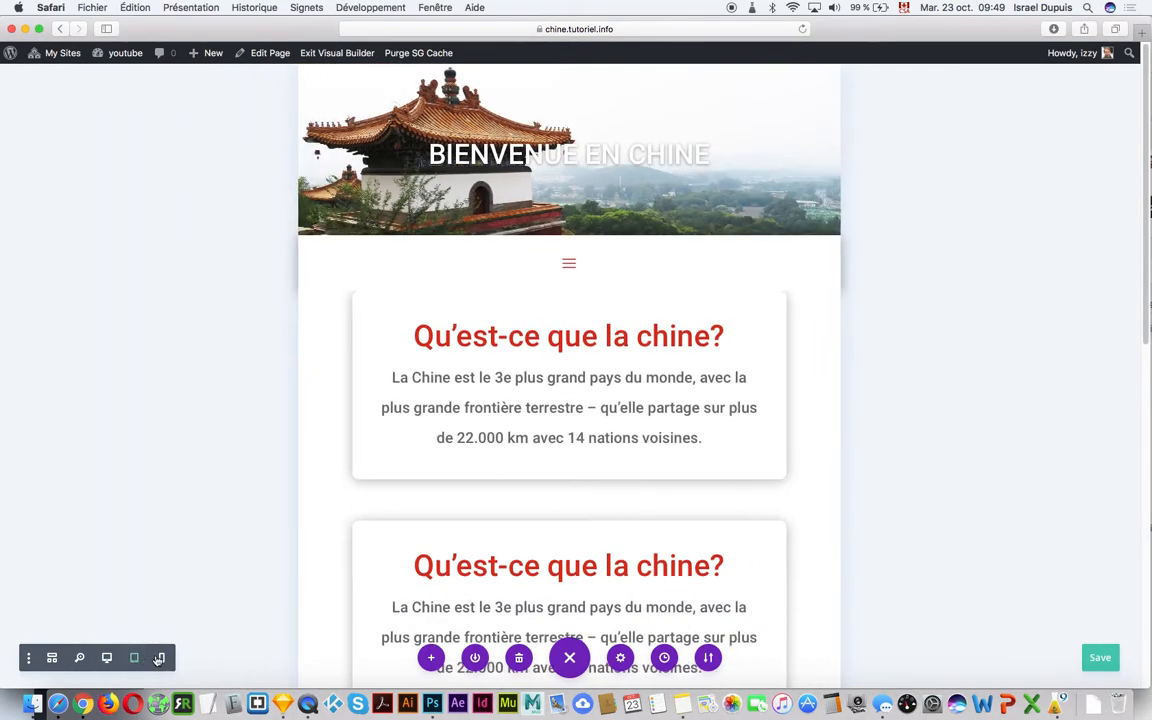
{"action": "left_click", "coordinate": [157, 659]}
{"action": "left_click", "coordinate": [136, 658]}
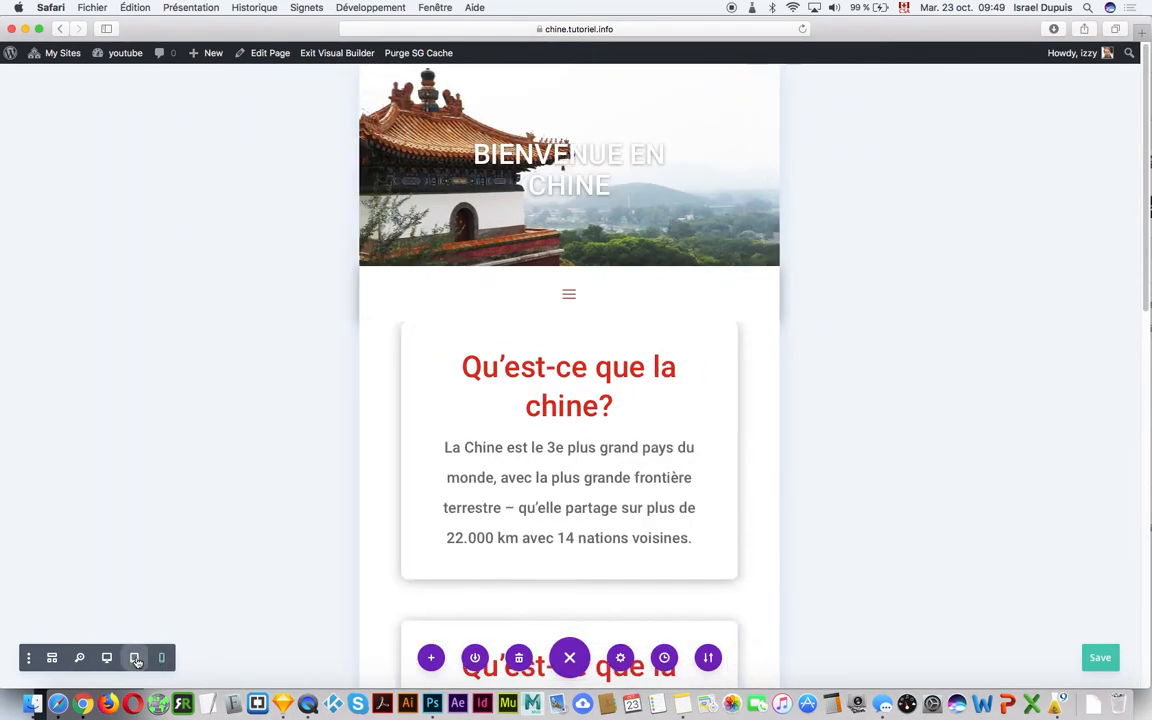
{"action": "left_click", "coordinate": [107, 657]}
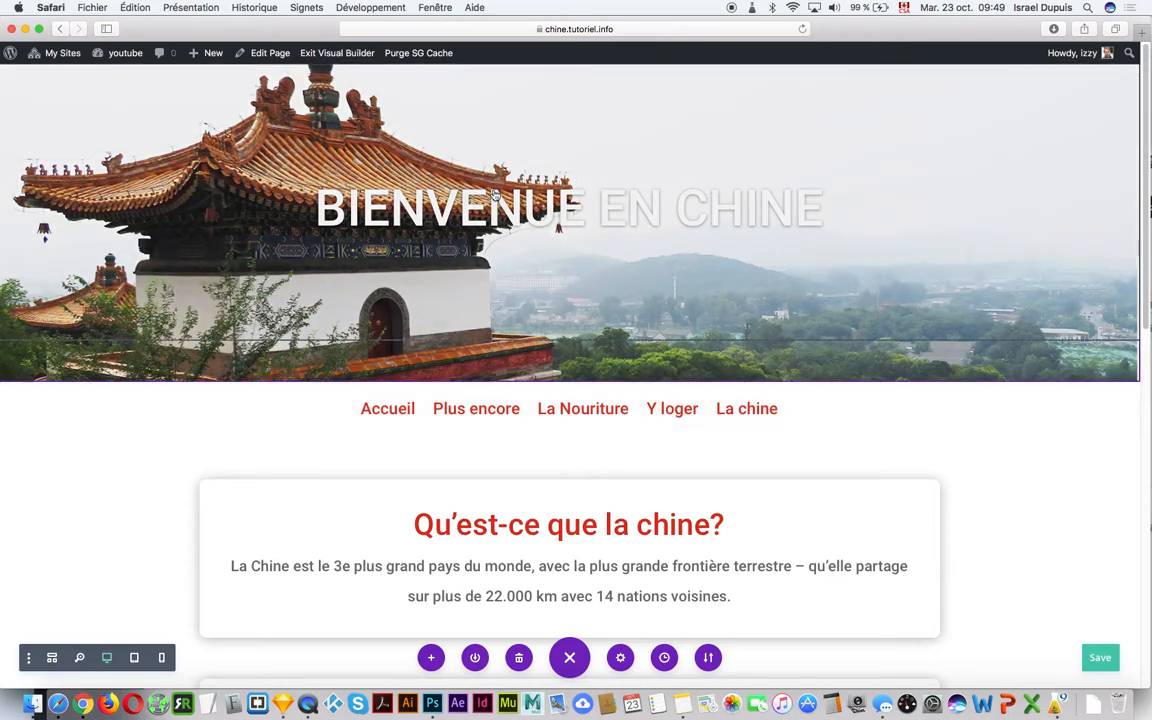
Switch to the WordPress admin in Chrome and open the theme customizer's general Layout Settings.
{"action": "mouse_move", "coordinate": [264, 39]}
{"action": "left_mouse_down"}
{"action": "mouse_move", "coordinate": [265, 117]}
{"action": "mouse_move", "coordinate": [422, 303]}
{"action": "left_mouse_up"}
{"action": "left_click", "coordinate": [440, 142]}
{"action": "double_click", "coordinate": [440, 142]}
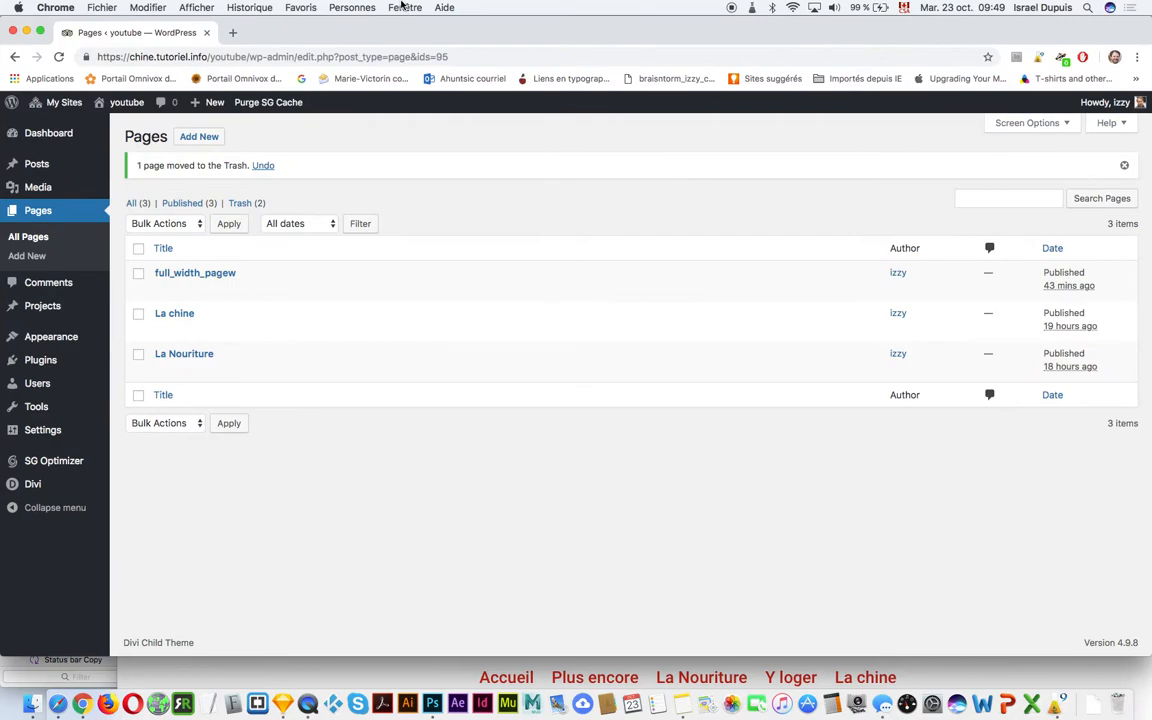
{"action": "mouse_move", "coordinate": [85, 340]}
{"action": "left_click", "coordinate": [143, 362]}
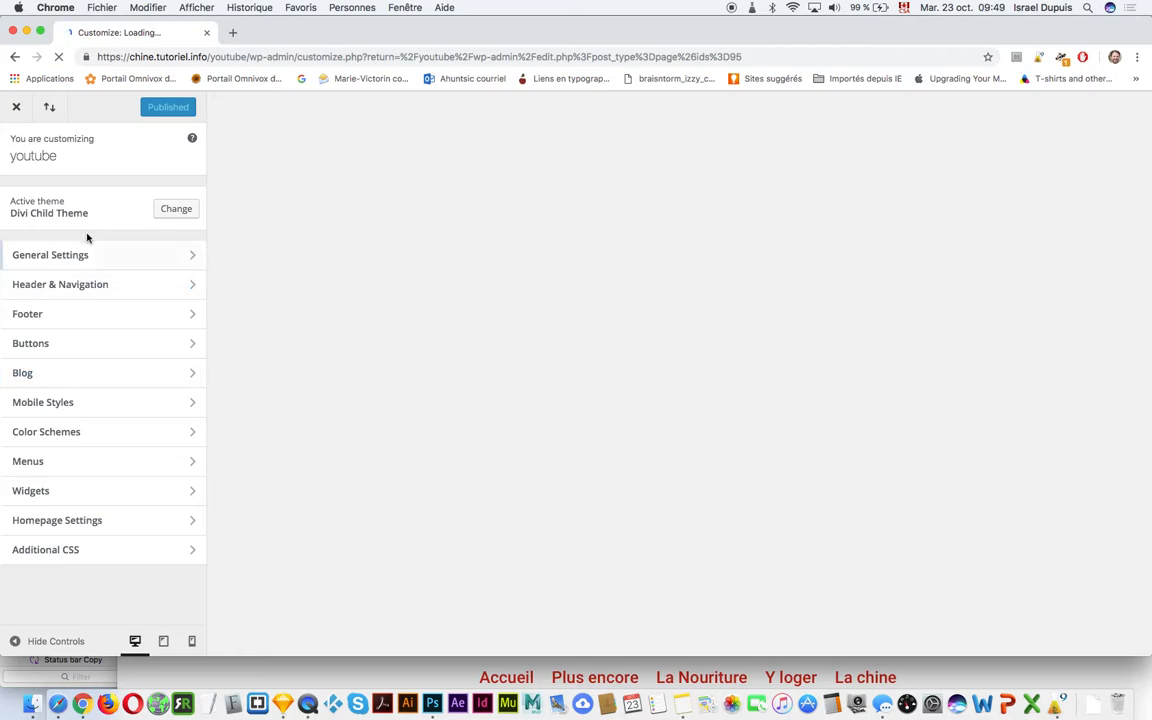
{"action": "left_click", "coordinate": [90, 255]}
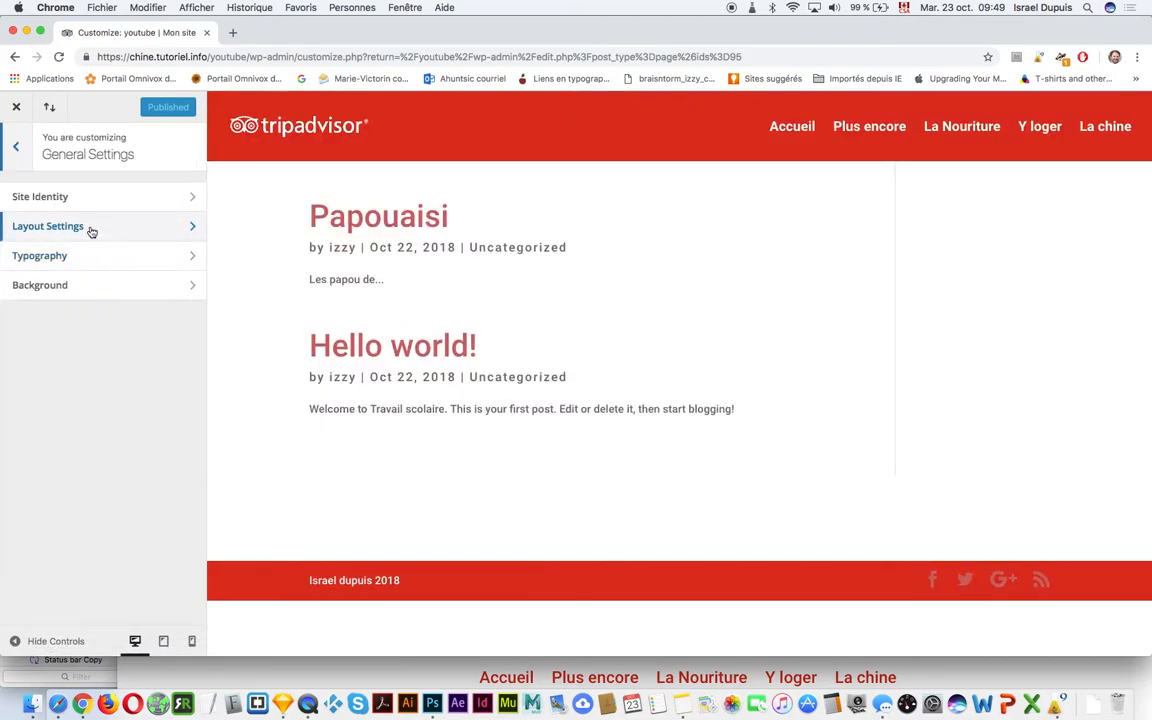
{"action": "left_click", "coordinate": [90, 228]}
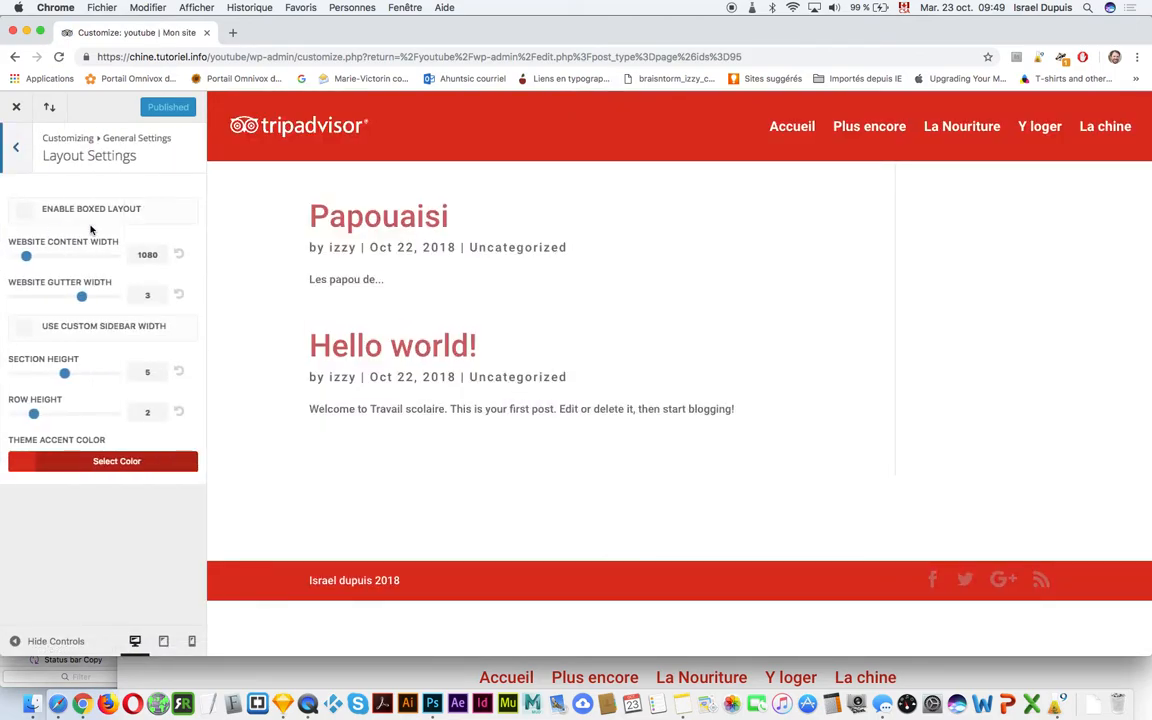
Toggle the boxed layout on and back off, publish the layout settings and close the customizer.
{"action": "left_click", "coordinate": [27, 214]}
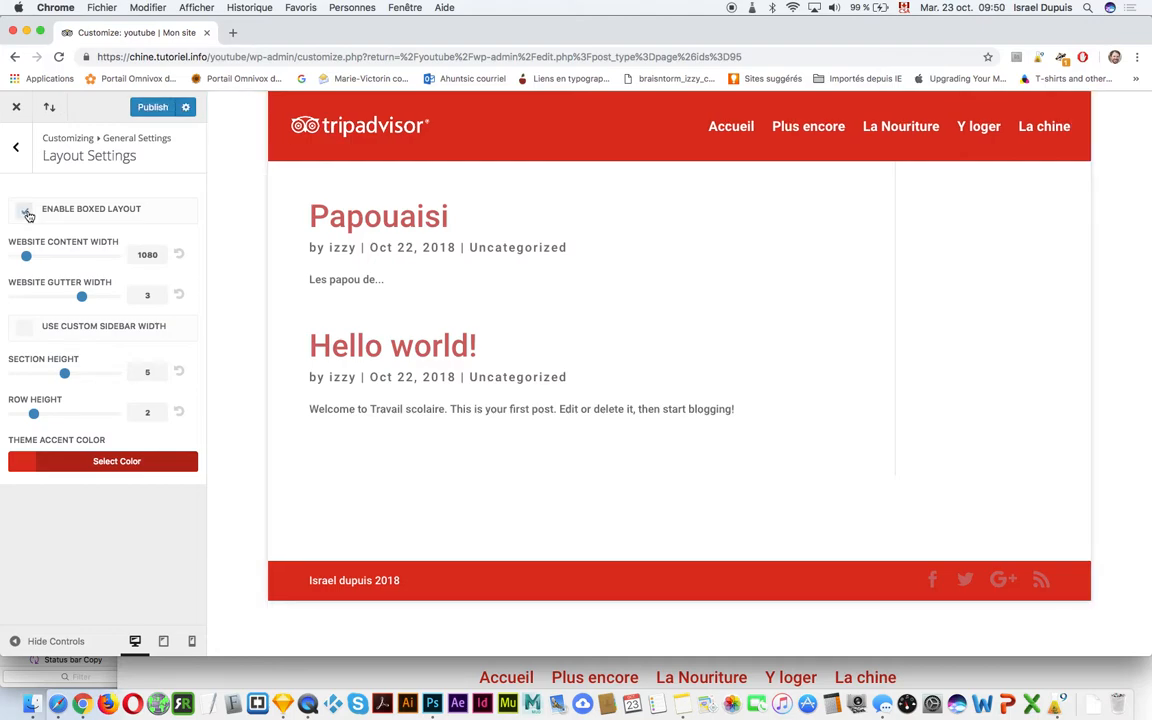
{"action": "left_click", "coordinate": [28, 214]}
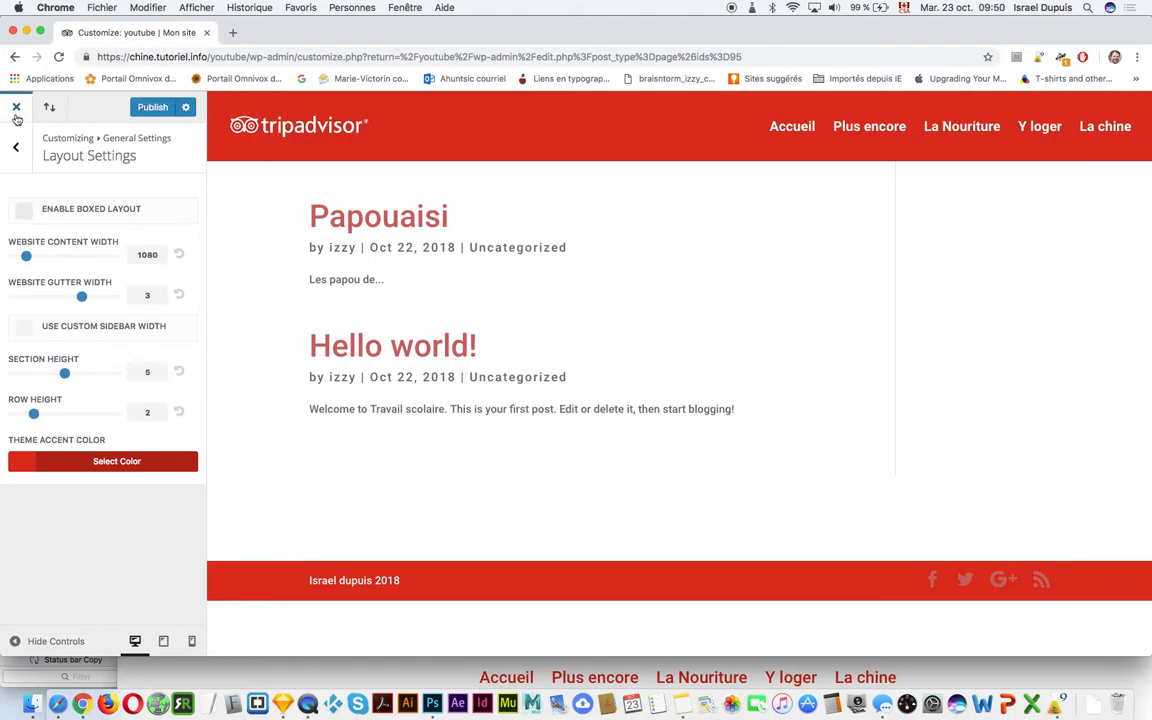
{"action": "left_click", "coordinate": [156, 112]}
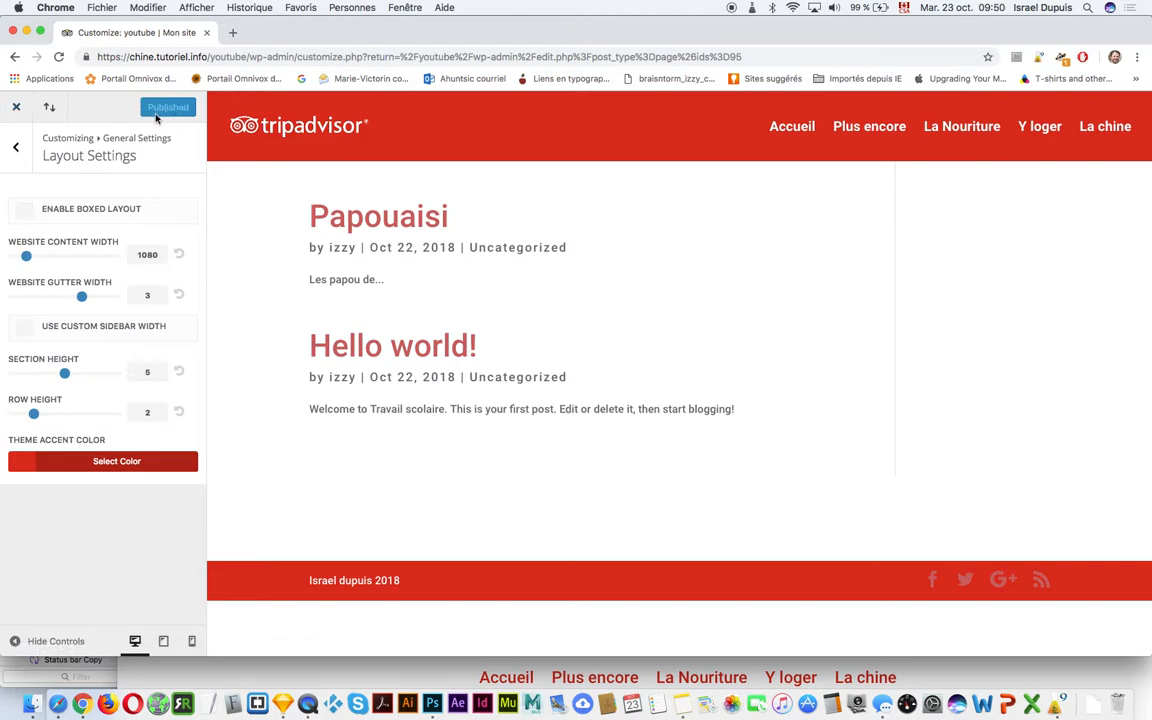
{"action": "left_click", "coordinate": [19, 110]}
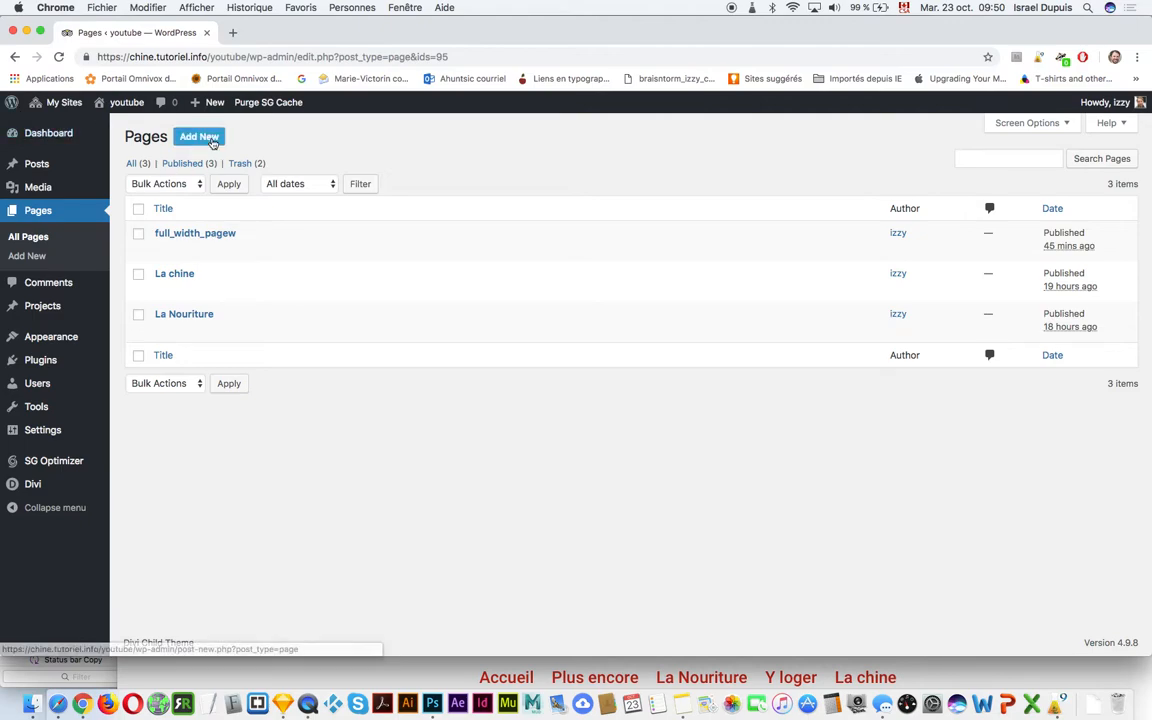
Create a new page titled "demo" and set its template to Blank Page.
{"action": "left_click", "coordinate": [212, 143]}
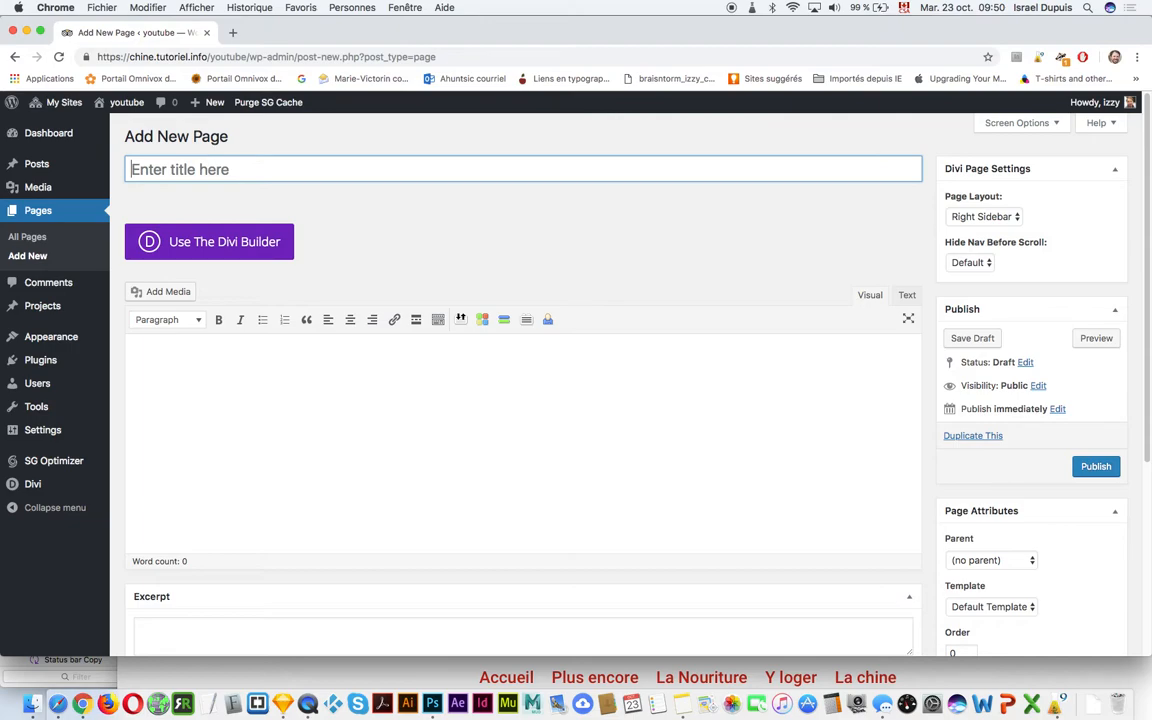
{"action": "type", "text": "demo"}
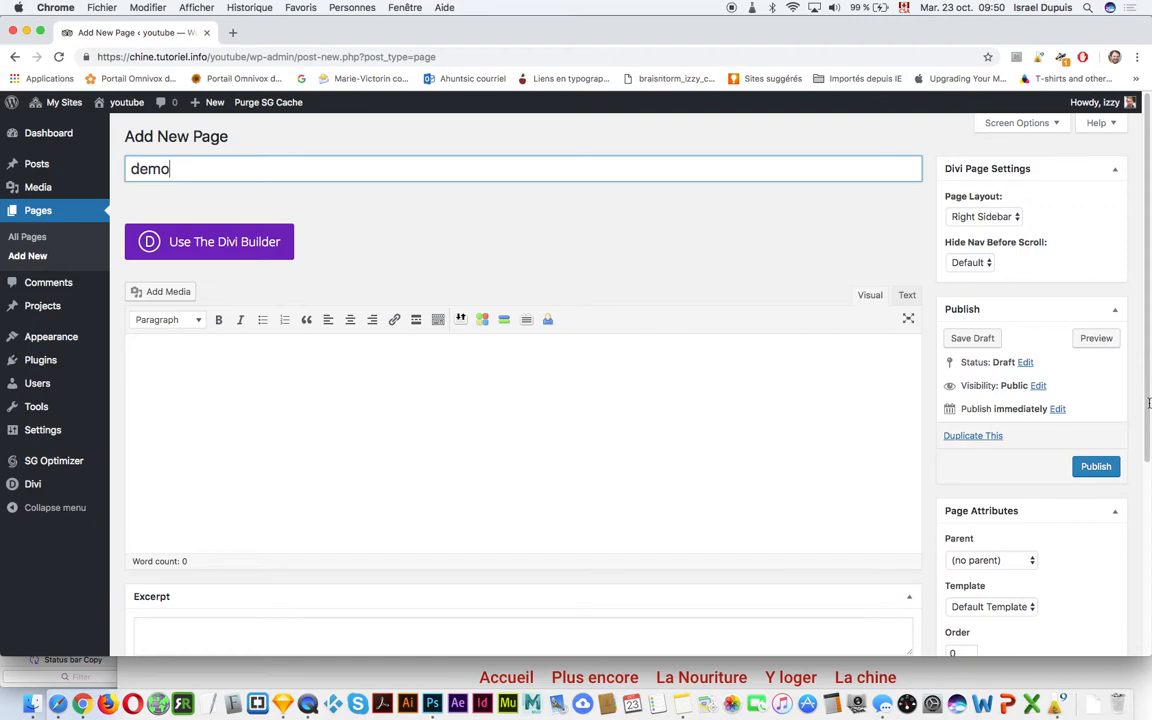
{"action": "scroll", "coordinate": [1149, 416], "scroll_direction": "down", "scroll_amount": 2}
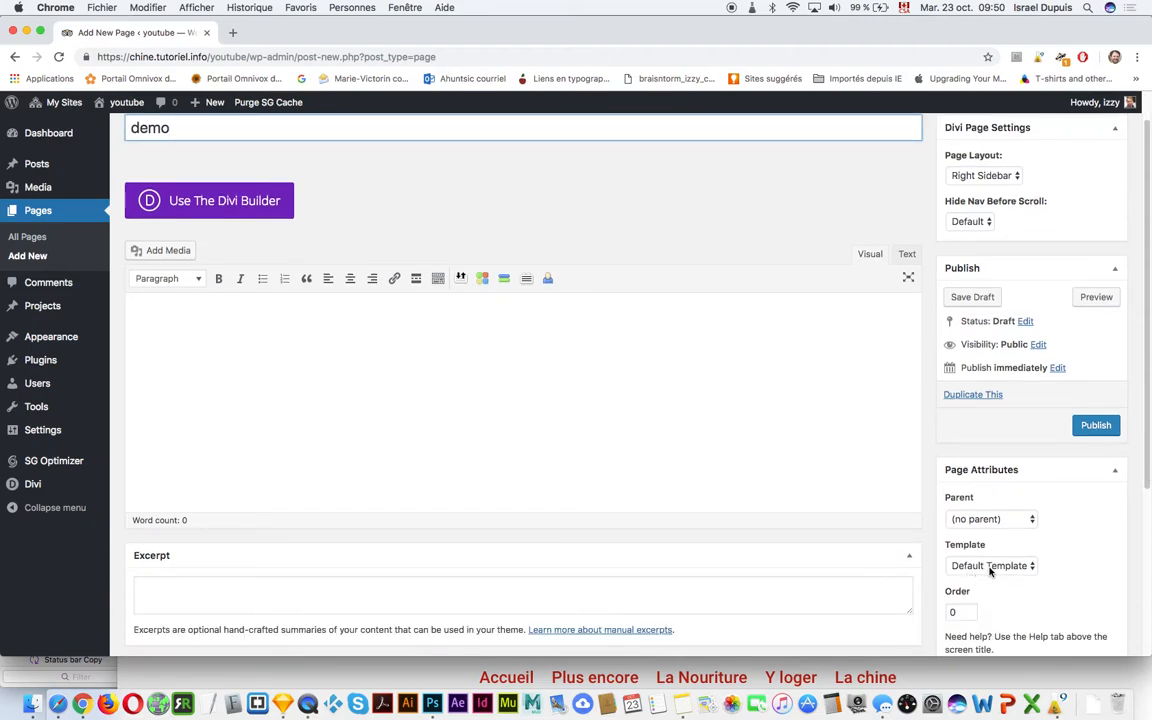
{"action": "scroll", "coordinate": [990, 570], "scroll_direction": "down", "scroll_amount": 3}
{"action": "left_click", "coordinate": [1028, 495]}
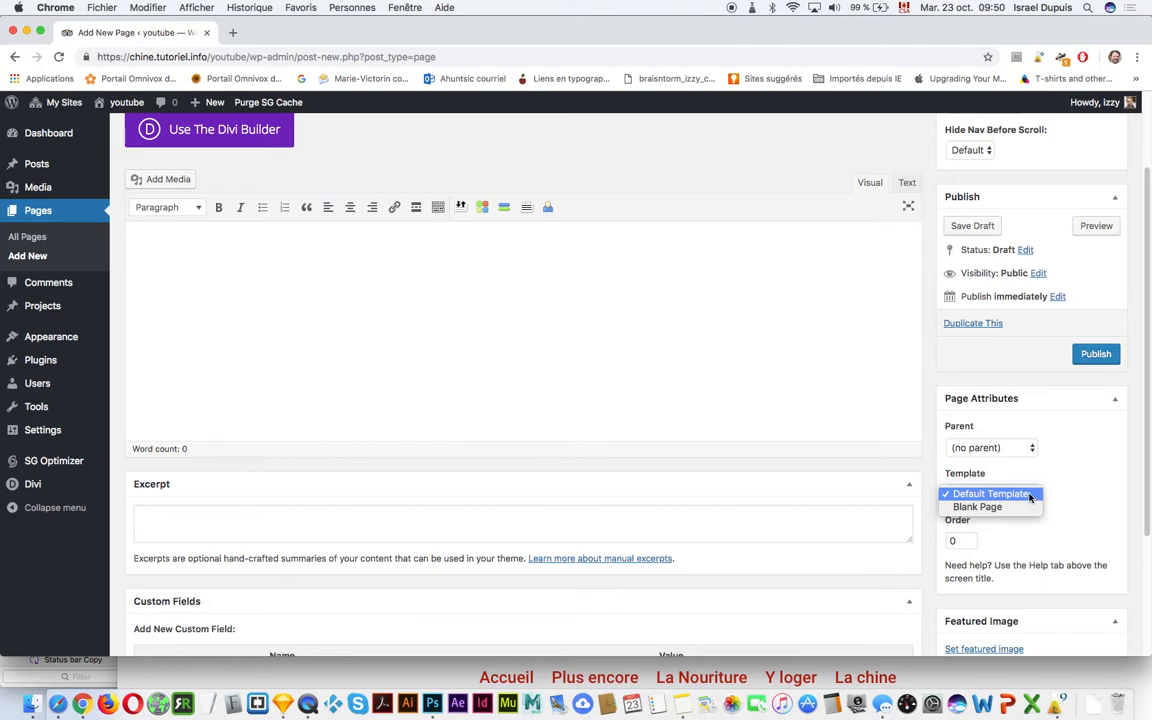
{"action": "left_click", "coordinate": [1022, 507]}
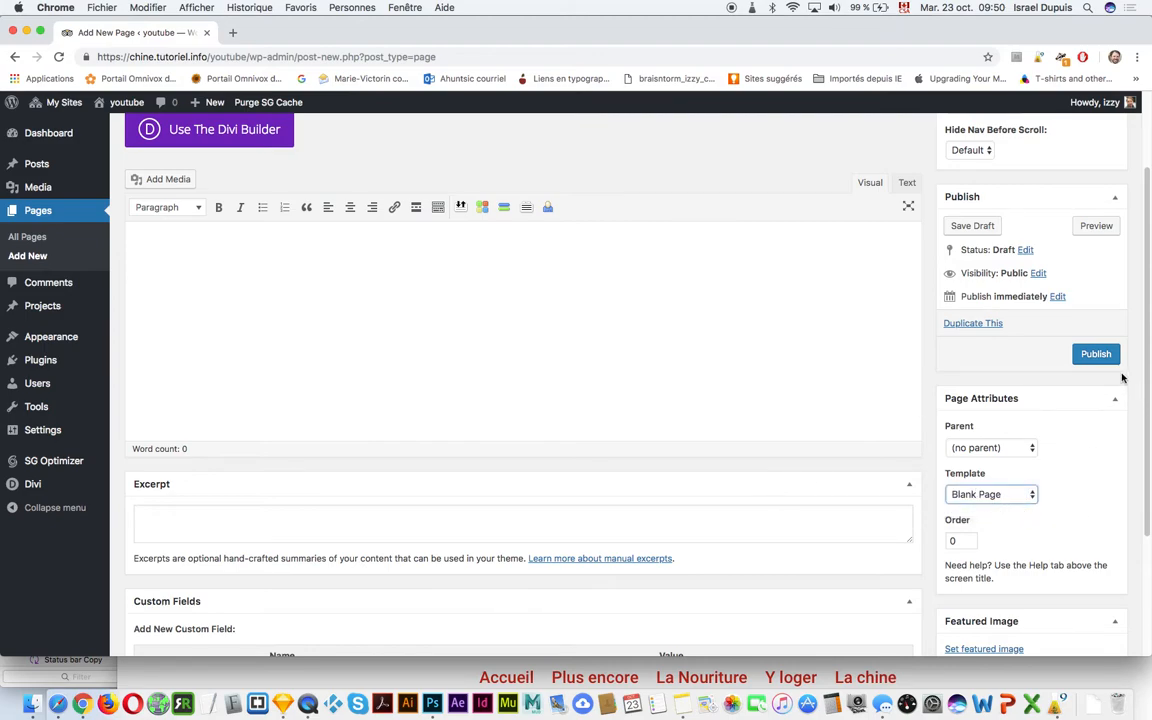
Open the demo page in Divi's Visual Builder and start building from scratch without inserting a row.
{"action": "scroll", "coordinate": [641, 389], "scroll_direction": "up", "scroll_amount": 3}
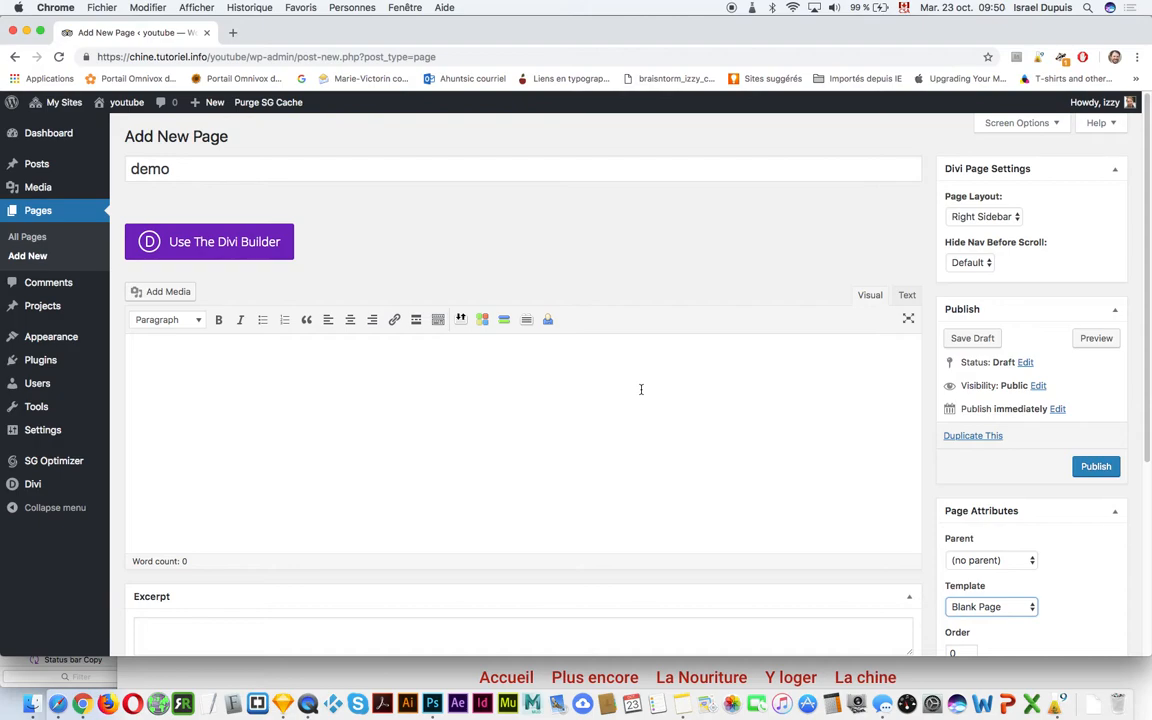
{"action": "left_click", "coordinate": [240, 242]}
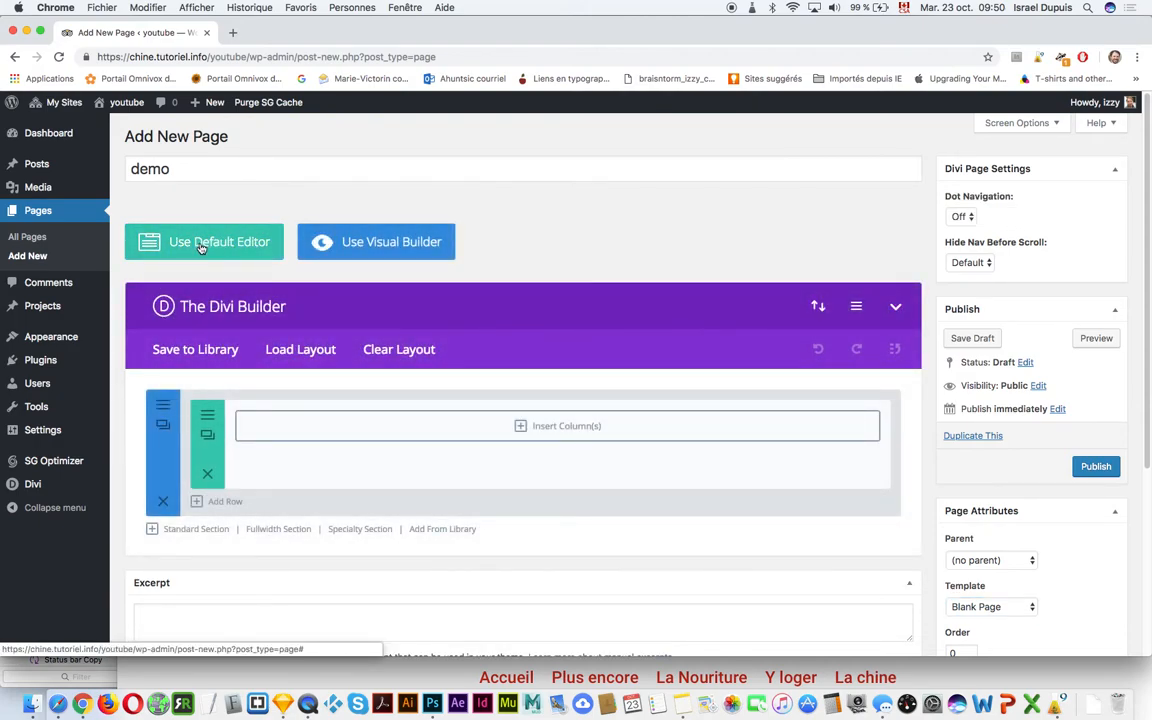
{"action": "left_click", "coordinate": [349, 250]}
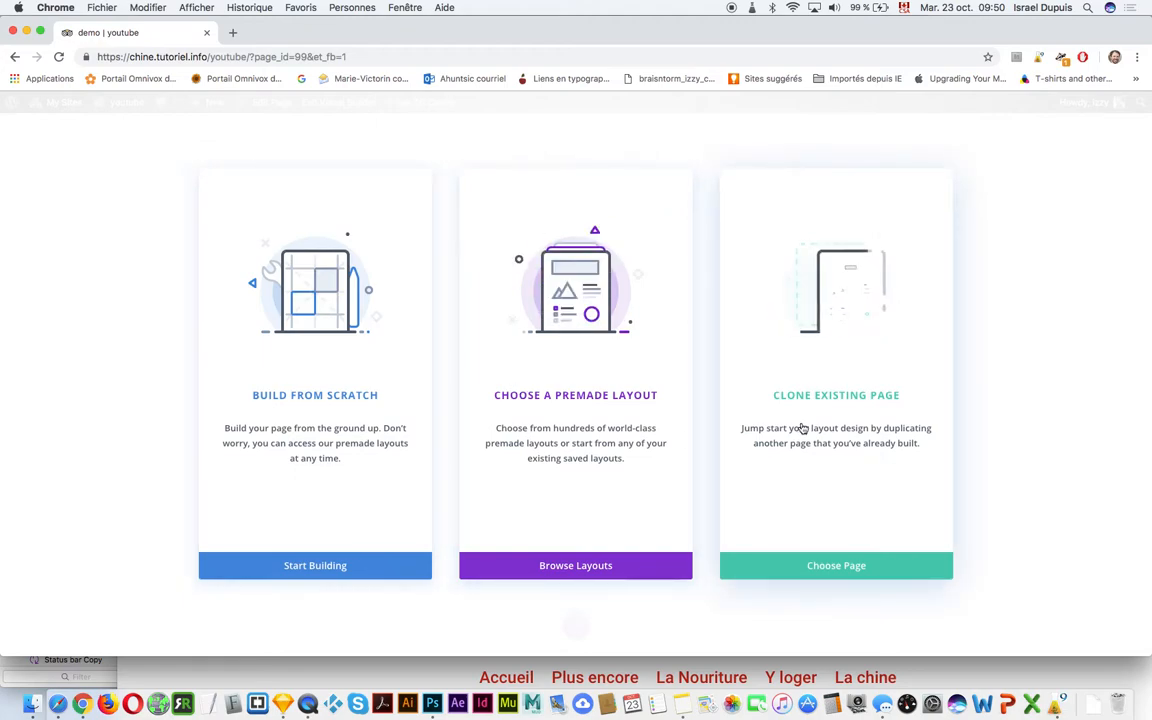
{"action": "left_click", "coordinate": [387, 560]}
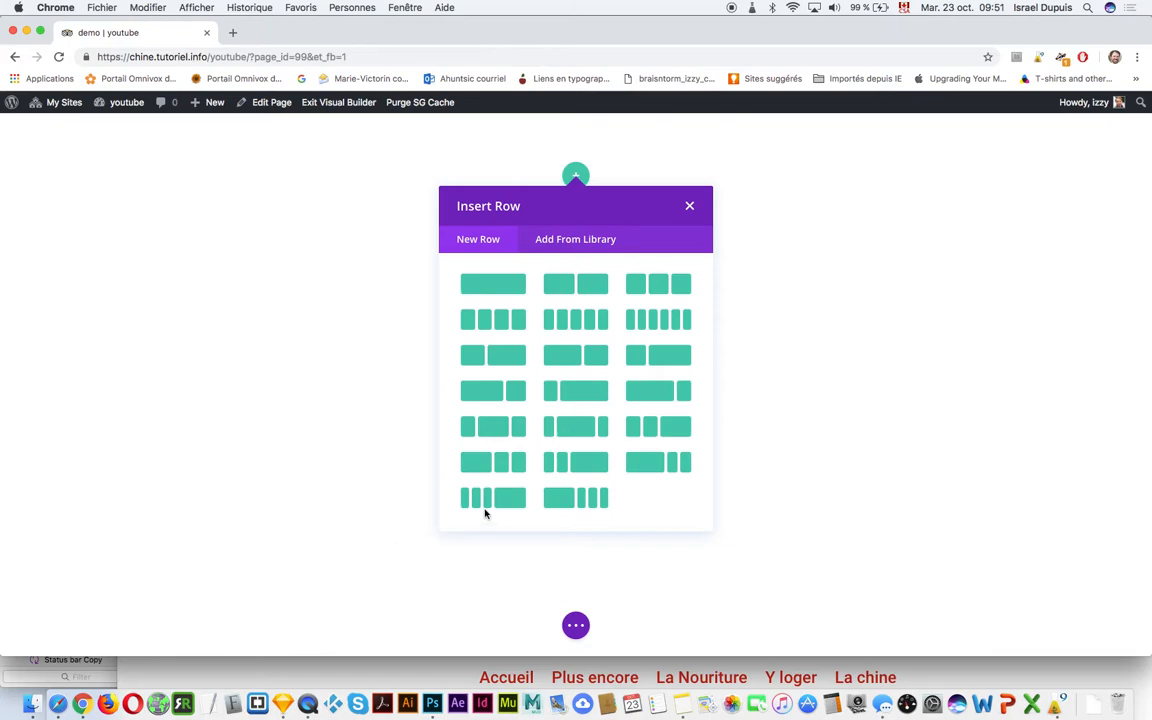
{"action": "left_click", "coordinate": [690, 207]}
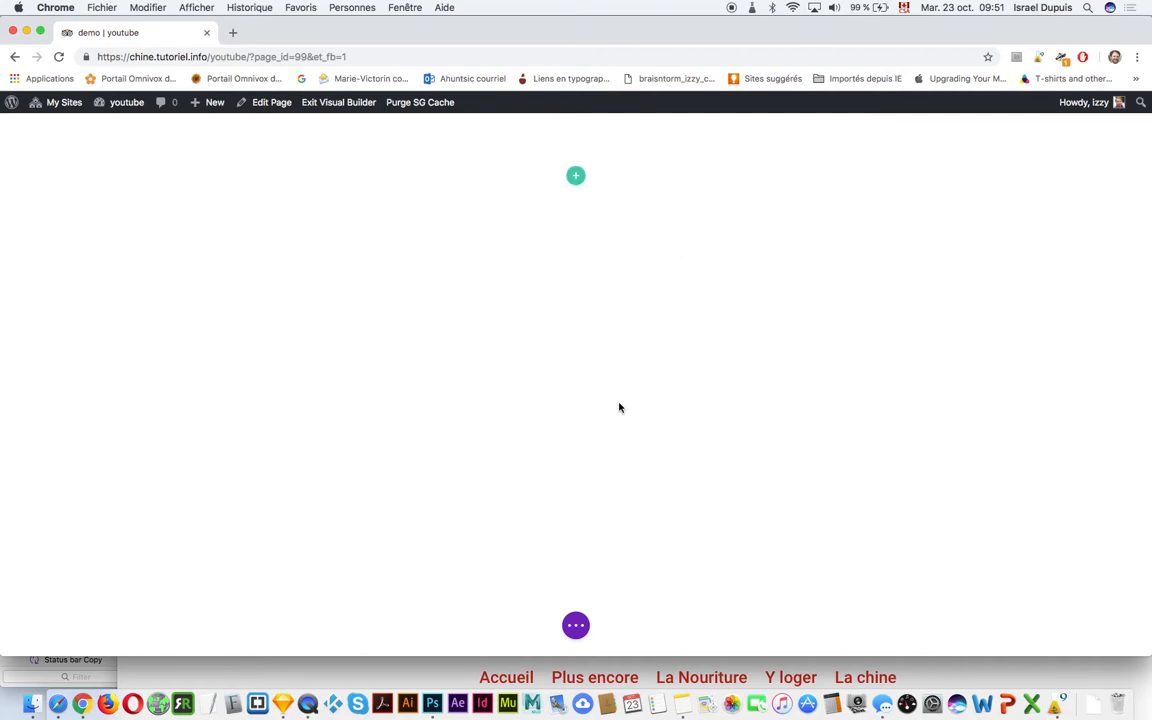
Show the builder's page controls and switch the demo page to wireframe view.
{"action": "left_click", "coordinate": [575, 625]}
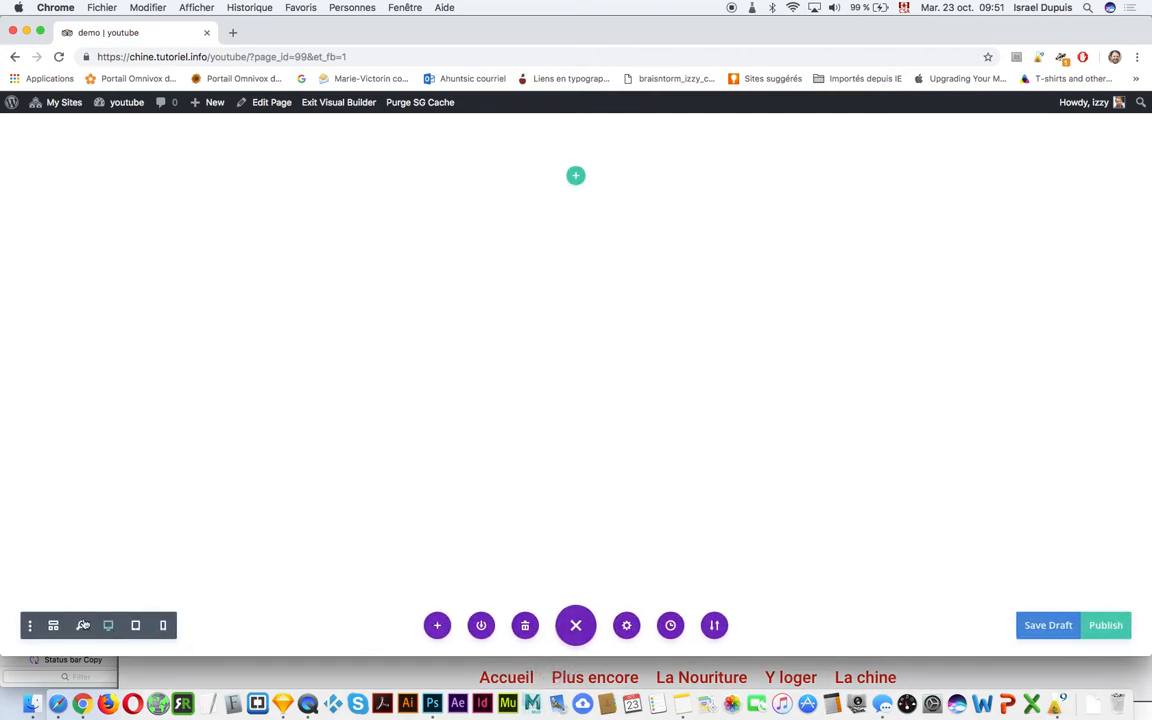
{"action": "left_click", "coordinate": [54, 626]}
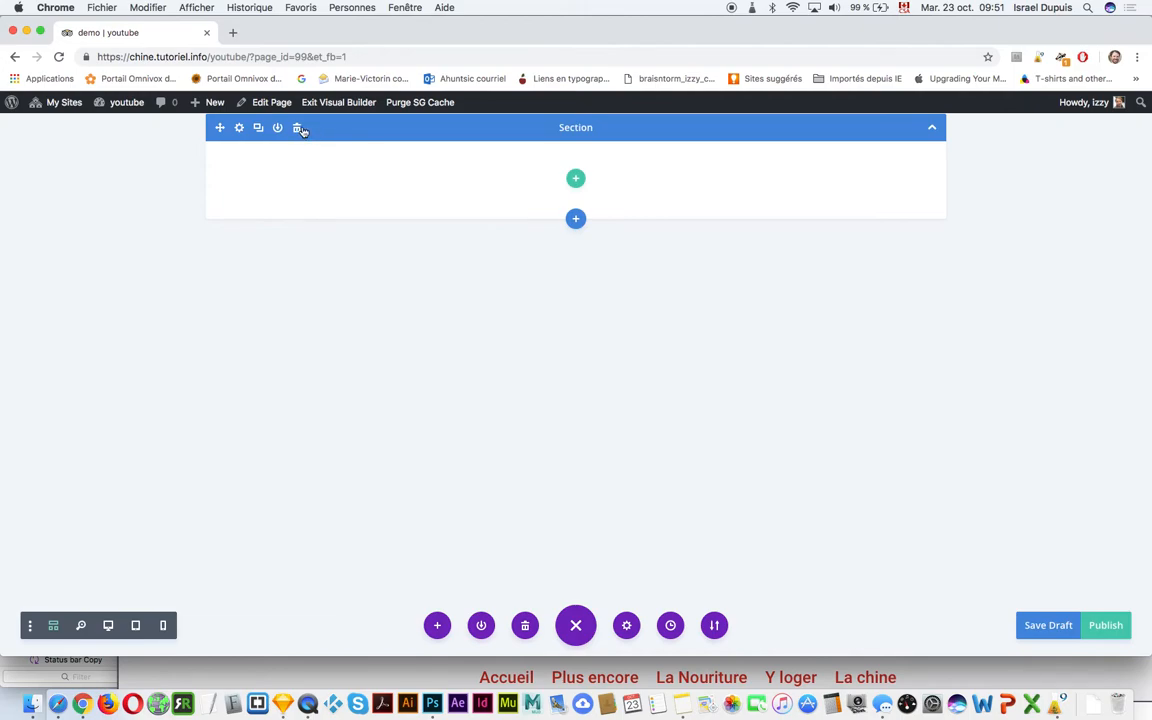
{"action": "left_click", "coordinate": [575, 178]}
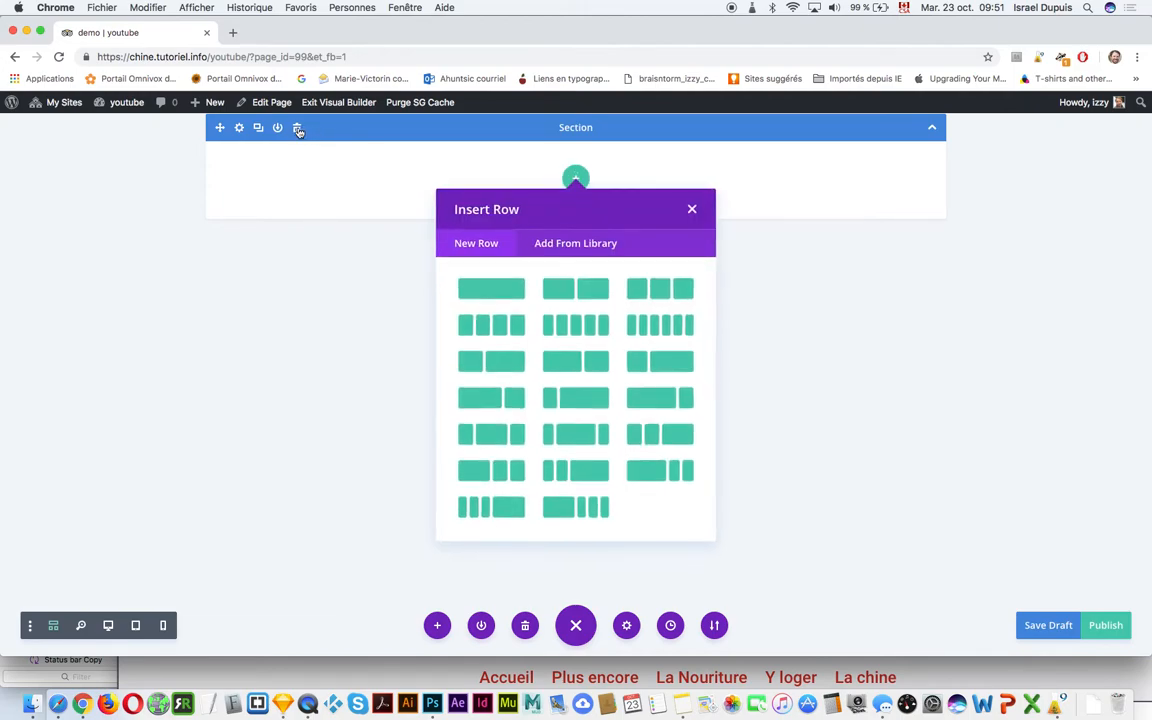
{"action": "left_click", "coordinate": [689, 209]}
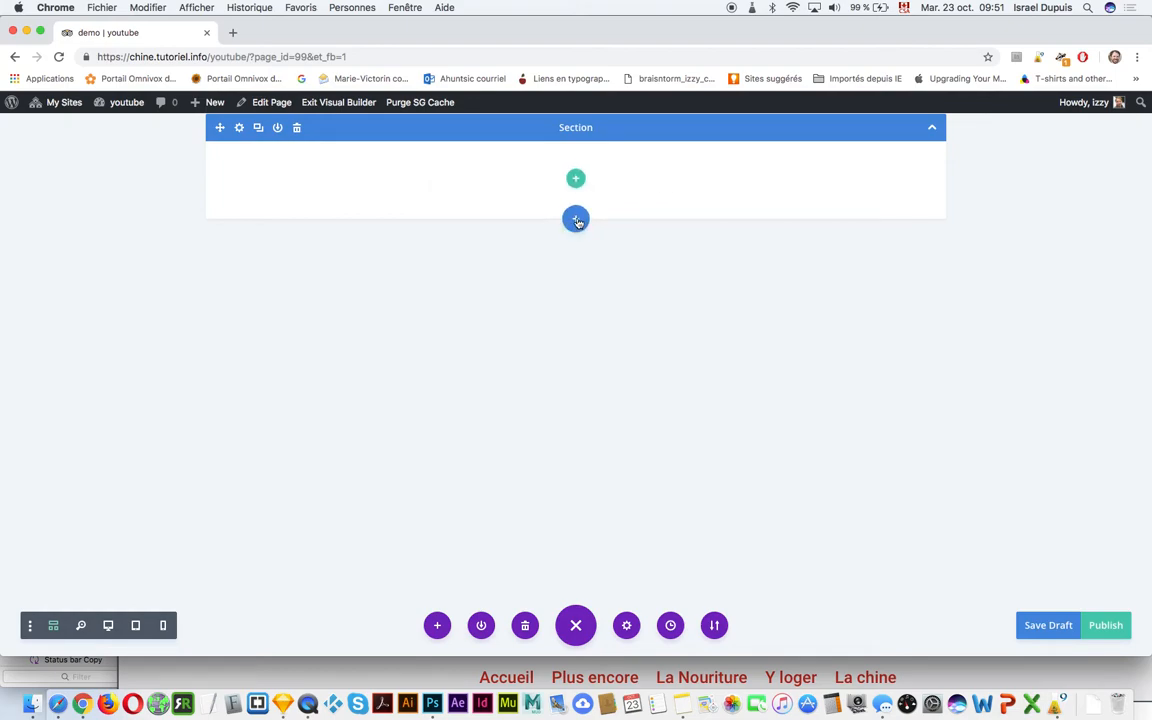
Insert a Fullwidth section below the empty regular section and delete the regular one.
{"action": "left_click", "coordinate": [576, 220]}
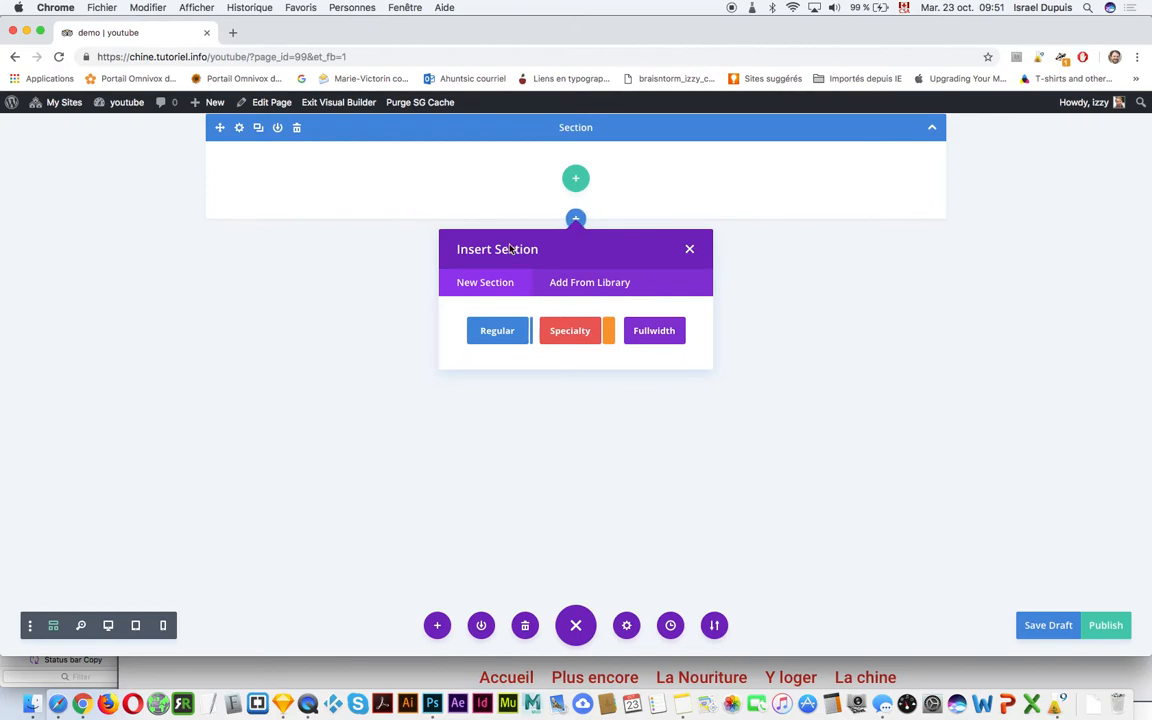
{"action": "left_click", "coordinate": [656, 331]}
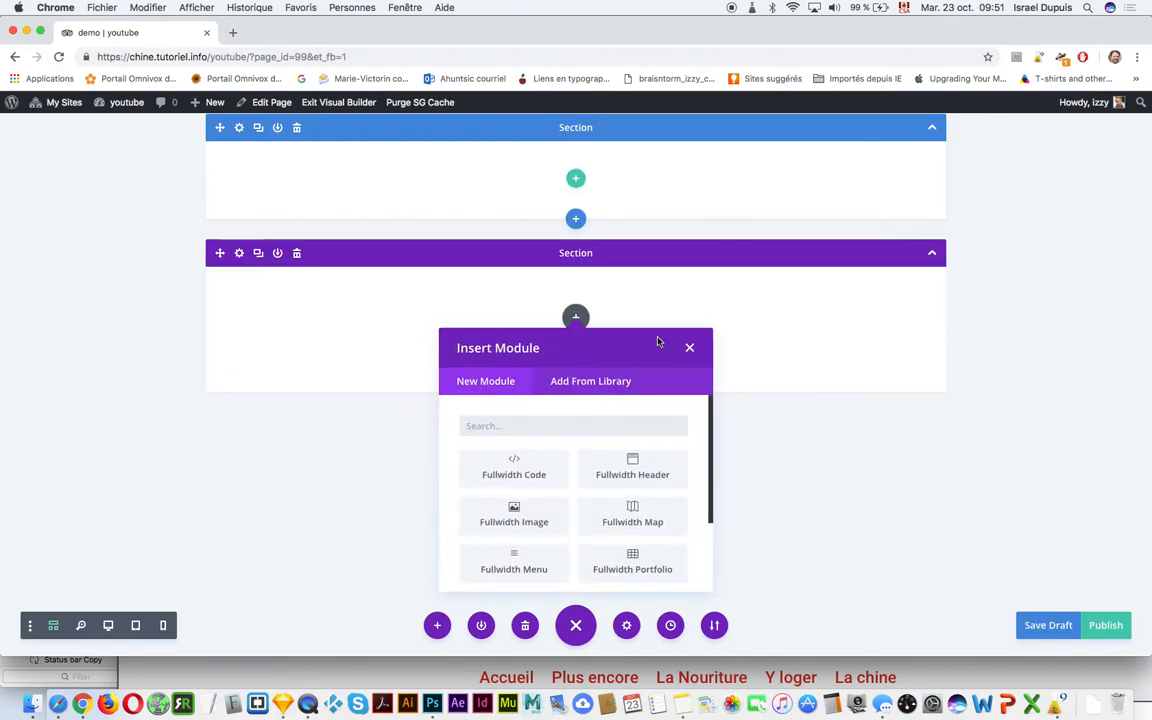
{"action": "left_click", "coordinate": [296, 127]}
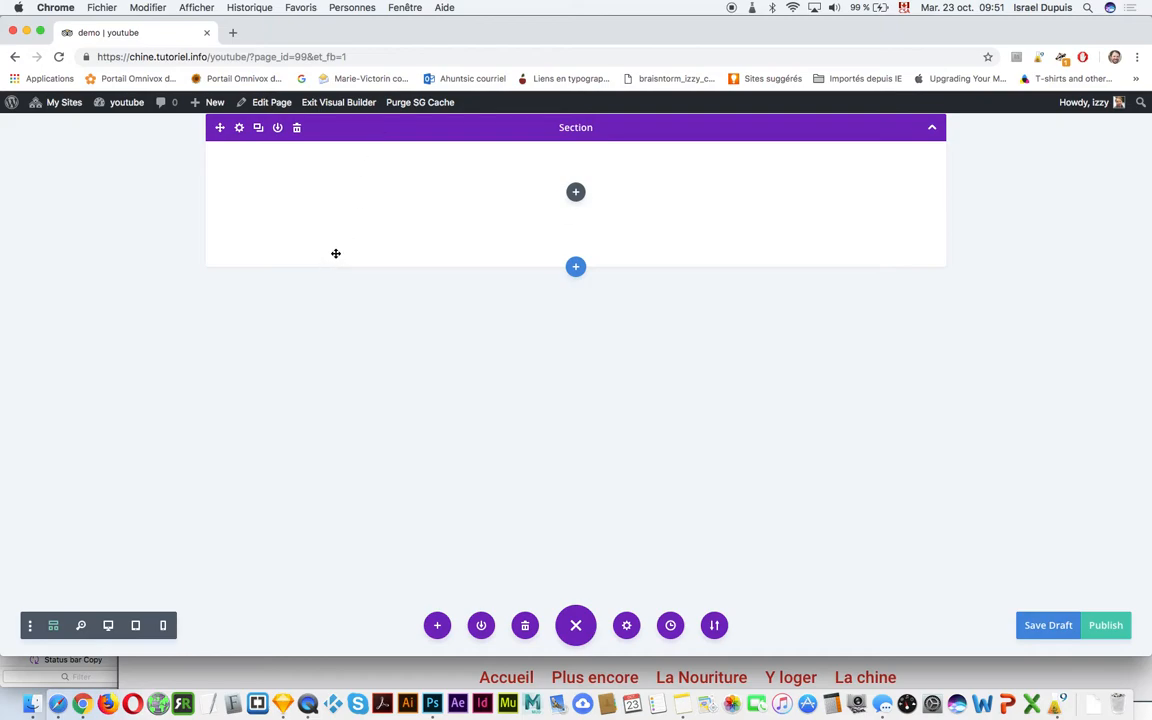
Switch to desktop view and set Chine_header-1.jpg from the media library as the fullwidth section's background image.
{"action": "left_click", "coordinate": [109, 625]}
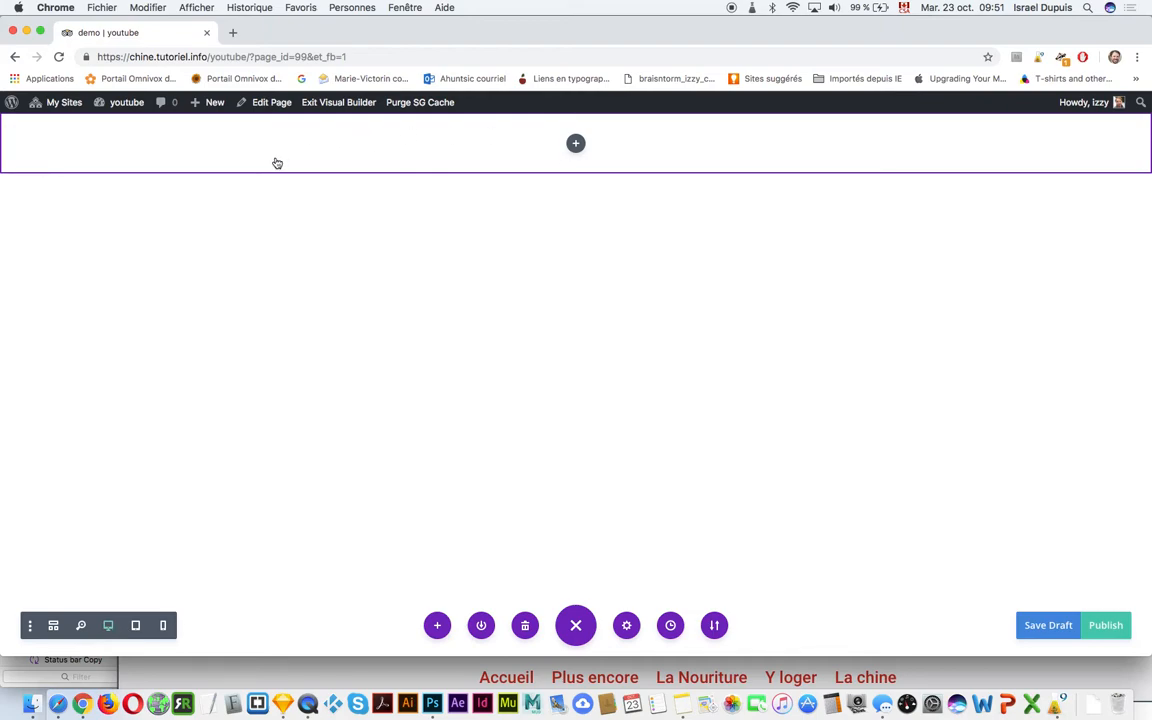
{"action": "mouse_move", "coordinate": [247, 144]}
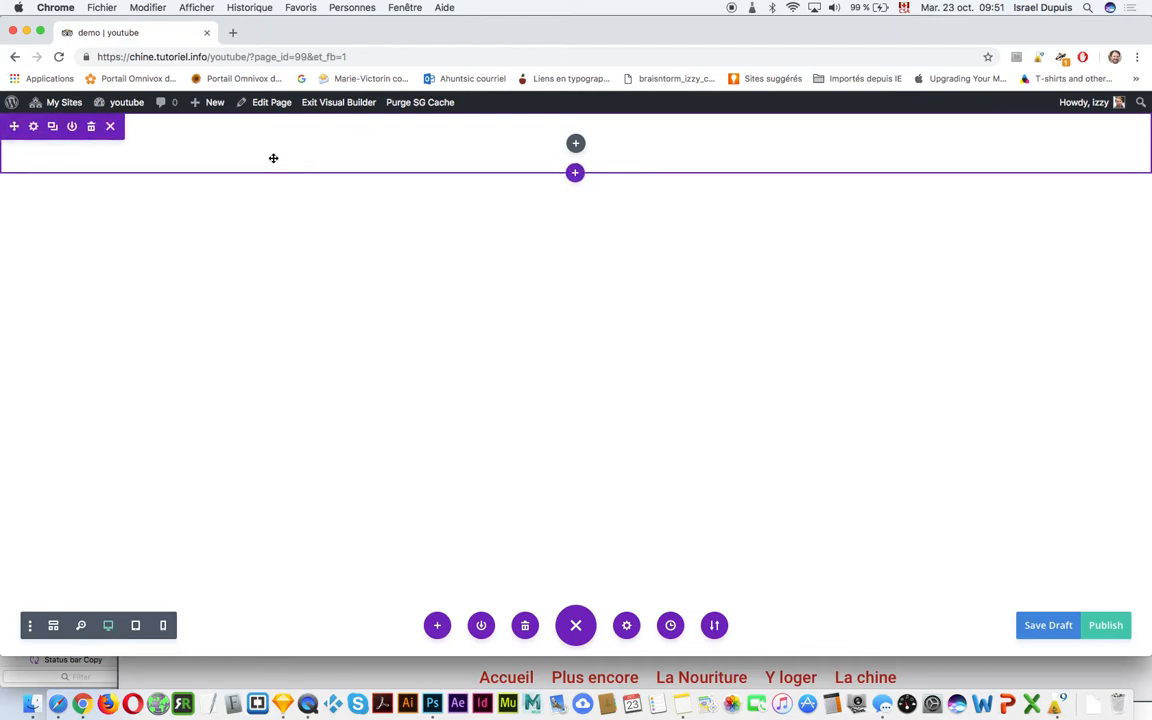
{"action": "left_click", "coordinate": [33, 127]}
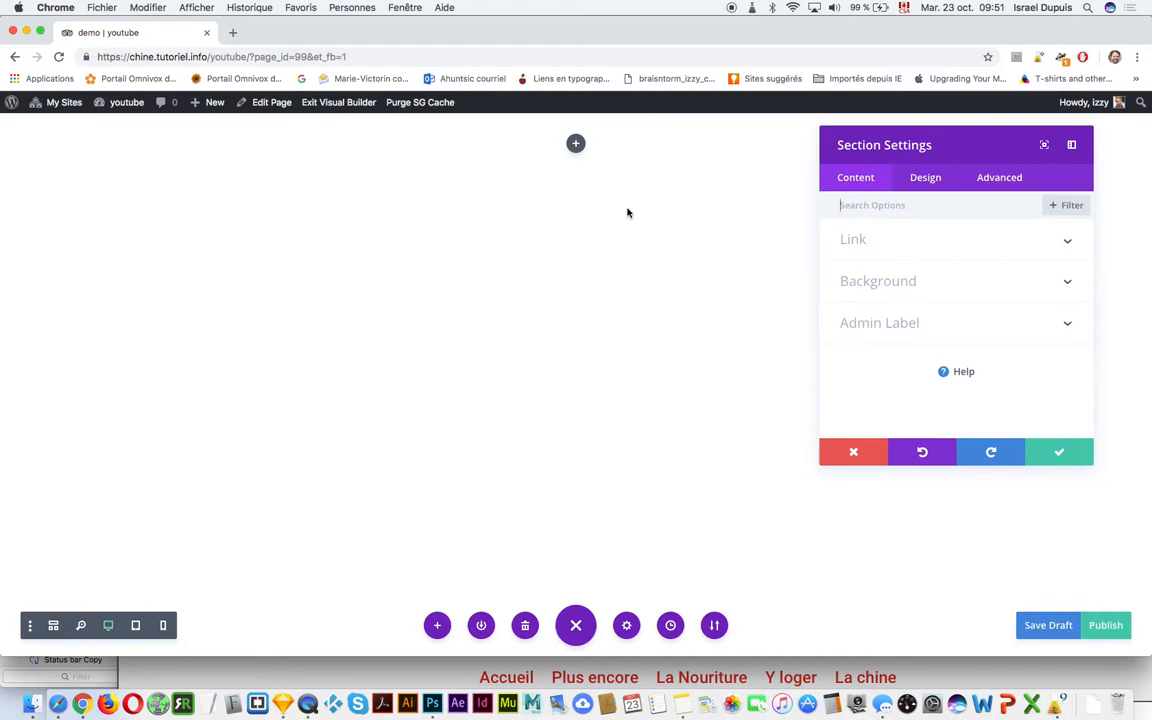
{"action": "left_click", "coordinate": [933, 282]}
{"action": "left_click", "coordinate": [984, 265]}
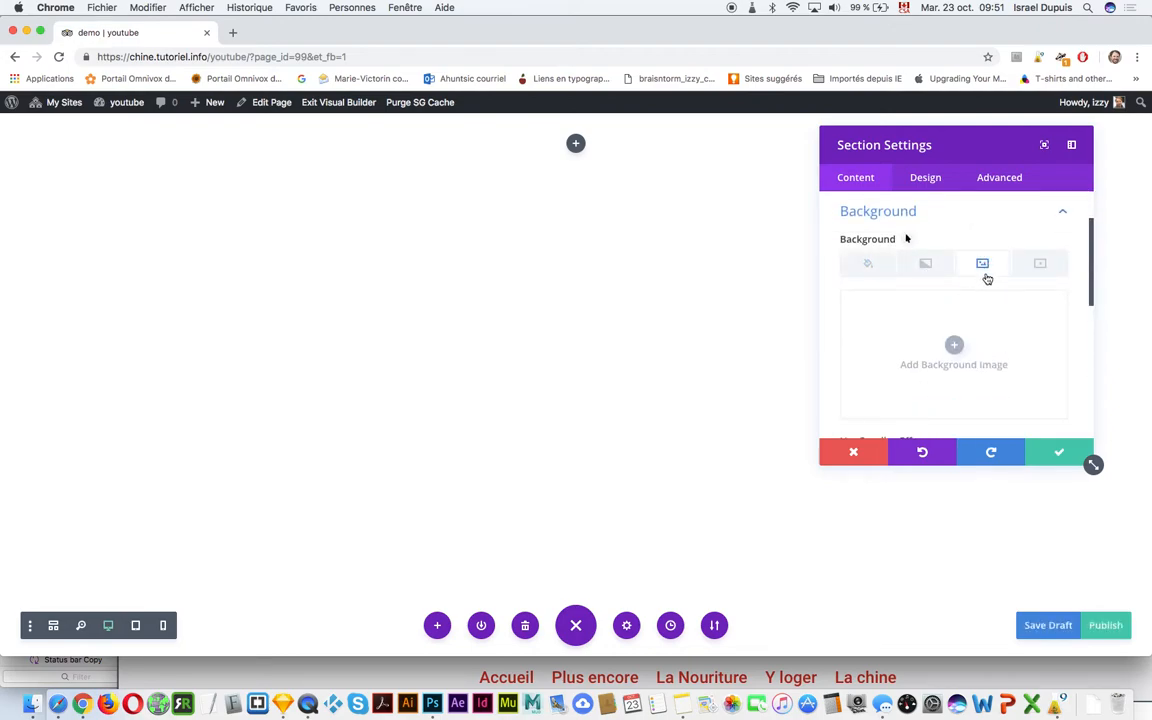
{"action": "left_click", "coordinate": [957, 345]}
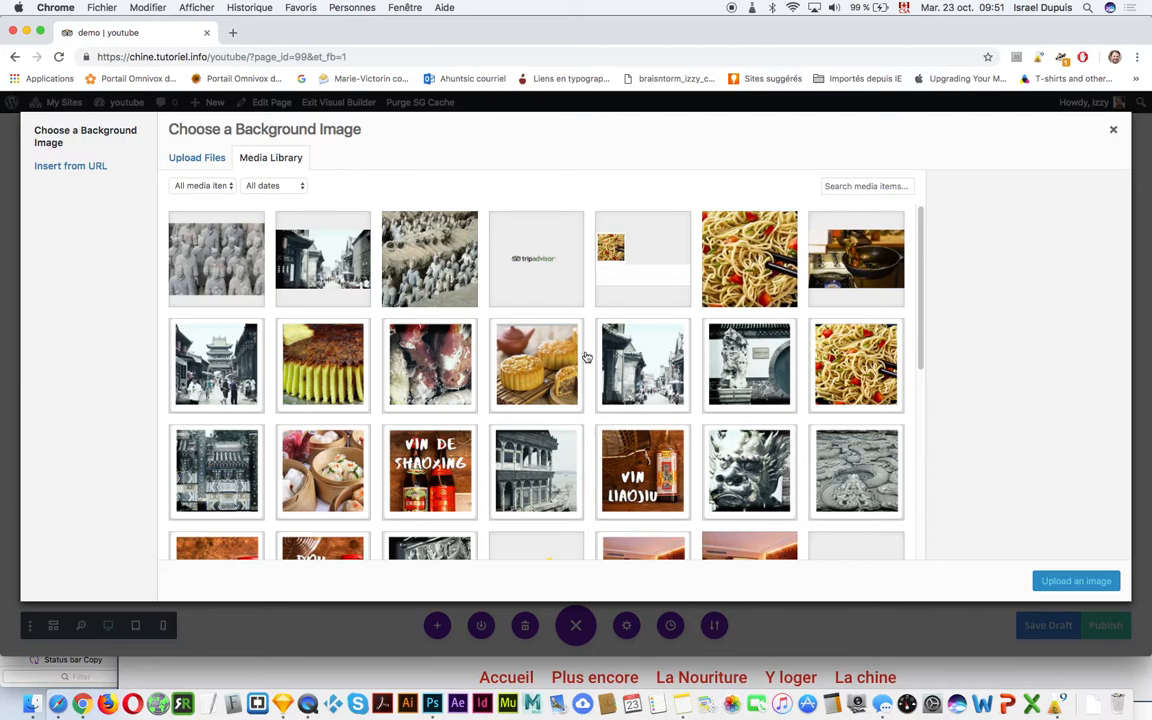
{"action": "left_click_drag", "start_coordinate": [920, 293], "coordinate": [938, 495]}
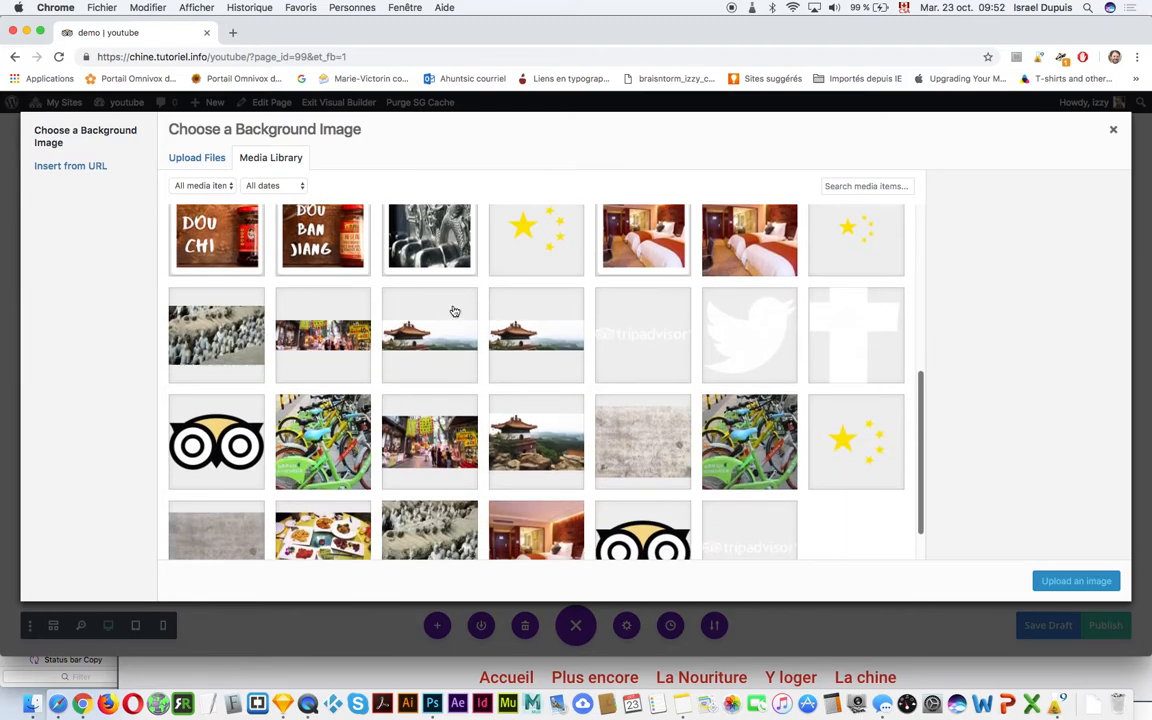
{"action": "left_click", "coordinate": [427, 335]}
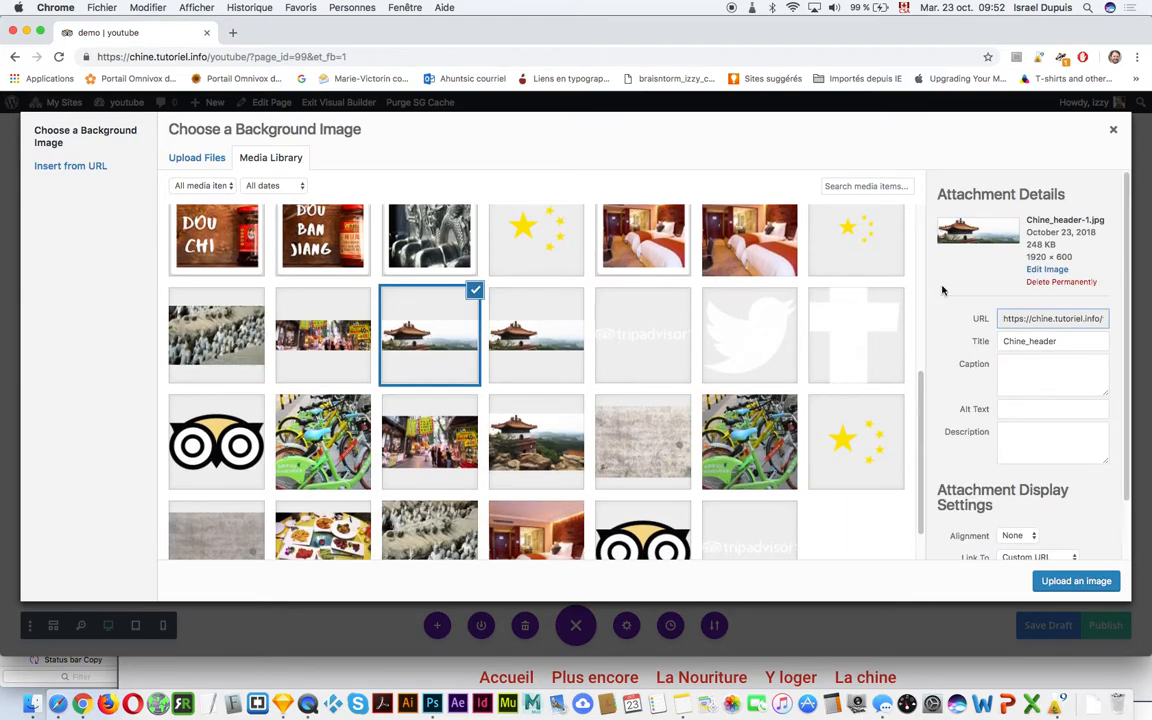
{"action": "left_click_drag", "start_coordinate": [1048, 256], "coordinate": [1016, 261]}
{"action": "left_click", "coordinate": [1082, 259]}
{"action": "left_click", "coordinate": [1099, 582]}
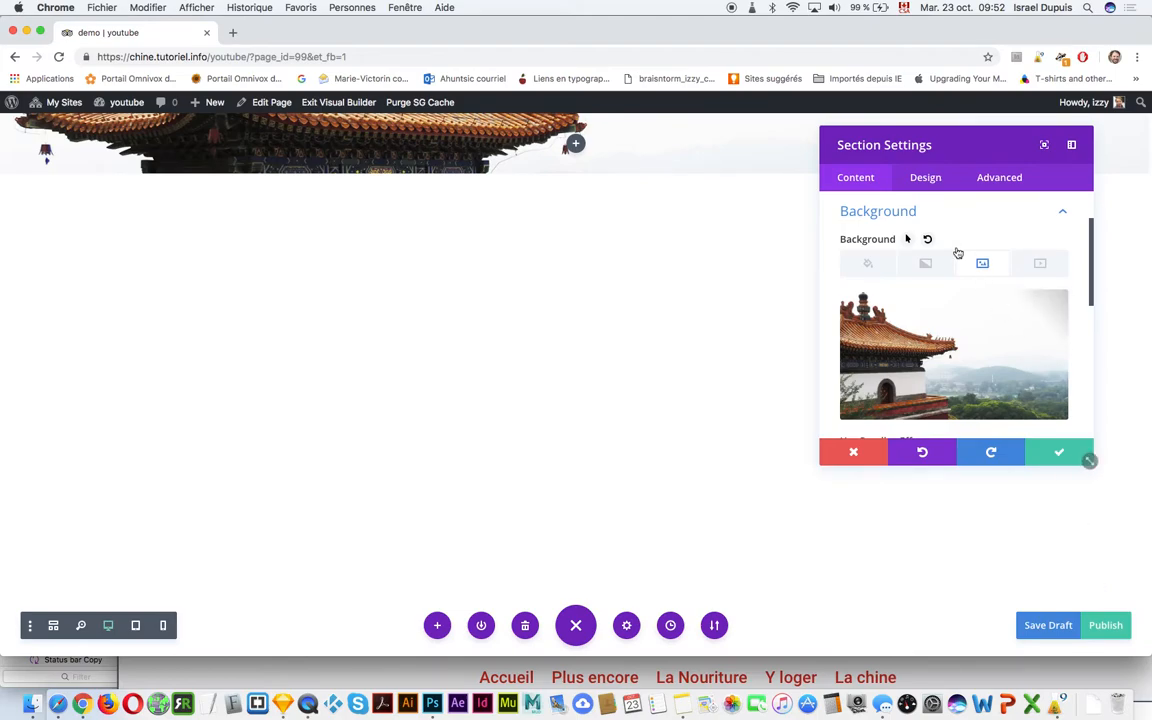
Raise the fullwidth section's custom top padding to 75px in its spacing design settings.
{"action": "left_click", "coordinate": [923, 178]}
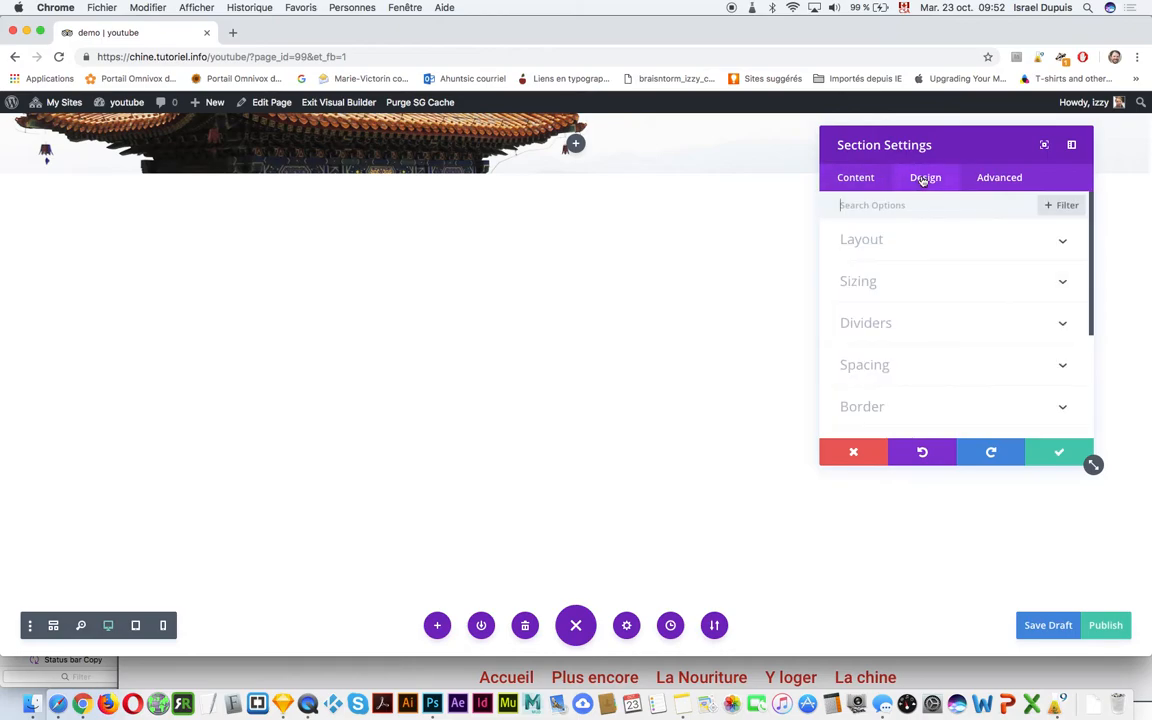
{"action": "left_click", "coordinate": [940, 364]}
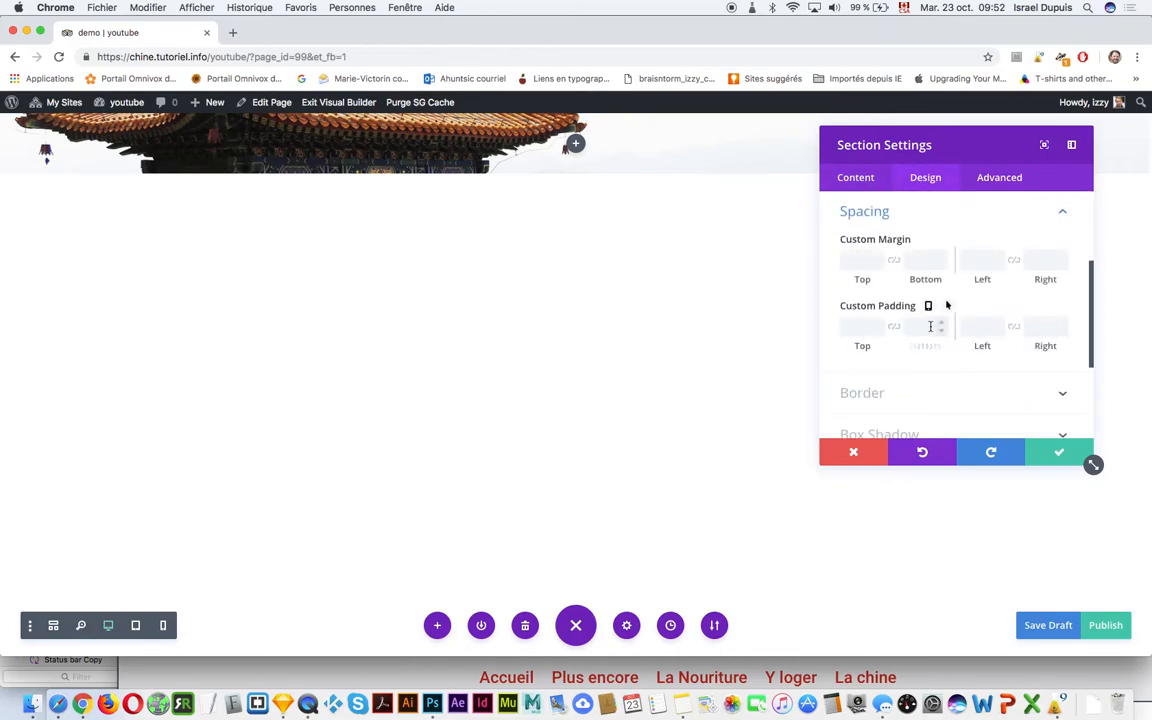
{"action": "key", "text": "Up"}
{"action": "key", "text": "Up"}
{"action": "key", "text": "Up"}
{"action": "key", "text": "Up"}
{"action": "key", "text": "Up"}
{"action": "key", "text": "Up"}
{"action": "key", "text": "Up"}
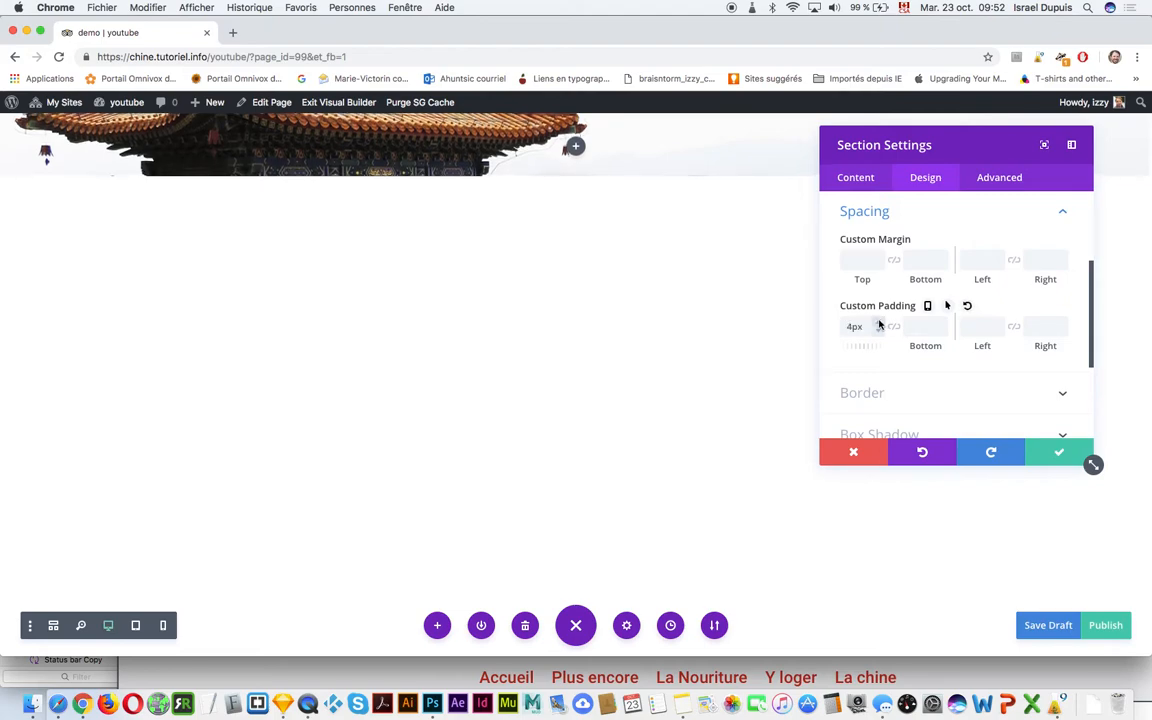
{"action": "key", "text": "Up"}
{"action": "key", "text": "Up"}
{"action": "key", "text": "Up"}
{"action": "key", "text": "Up"}
{"action": "key", "text": "Up"}
{"action": "key", "text": "Up"}
{"action": "key", "text": "Up"}
{"action": "key", "text": "Up"}
{"action": "key", "text": "Up"}
{"action": "key", "text": "Up"}
{"action": "key", "text": "Up"}
{"action": "key", "text": "Up"}
{"action": "key", "text": "Up"}
{"action": "key", "text": "Up"}
{"action": "key", "text": "Up"}
{"action": "key", "text": "Up"}
{"action": "key", "text": "Up"}
{"action": "key", "text": "Up"}
{"action": "key", "text": "Up"}
{"action": "key", "text": "Up"}
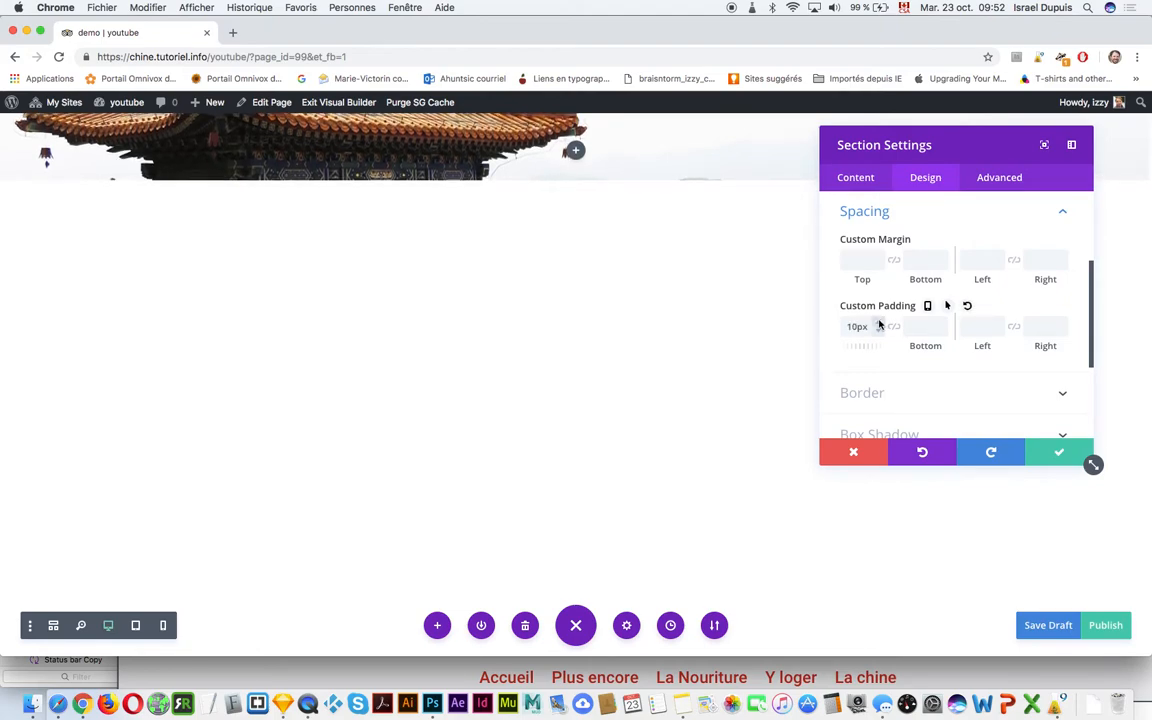
{"action": "key", "text": "Up"}
{"action": "key", "text": "Up"}
{"action": "key", "text": "Up"}
{"action": "key", "text": "Up"}
{"action": "key", "text": "Up"}
{"action": "key", "text": "Up"}
{"action": "key", "text": "Up"}
{"action": "key", "text": "Up"}
{"action": "key", "text": "Up"}
{"action": "key", "text": "Up"}
{"action": "key", "text": "Up"}
{"action": "key", "text": "Up"}
{"action": "key", "text": "Up"}
{"action": "key", "text": "Up"}
{"action": "key", "text": "Up"}
{"action": "key", "text": "Up"}
{"action": "key", "text": "Up"}
{"action": "key", "text": "Up"}
{"action": "key", "text": "Up"}
{"action": "key", "text": "Up"}
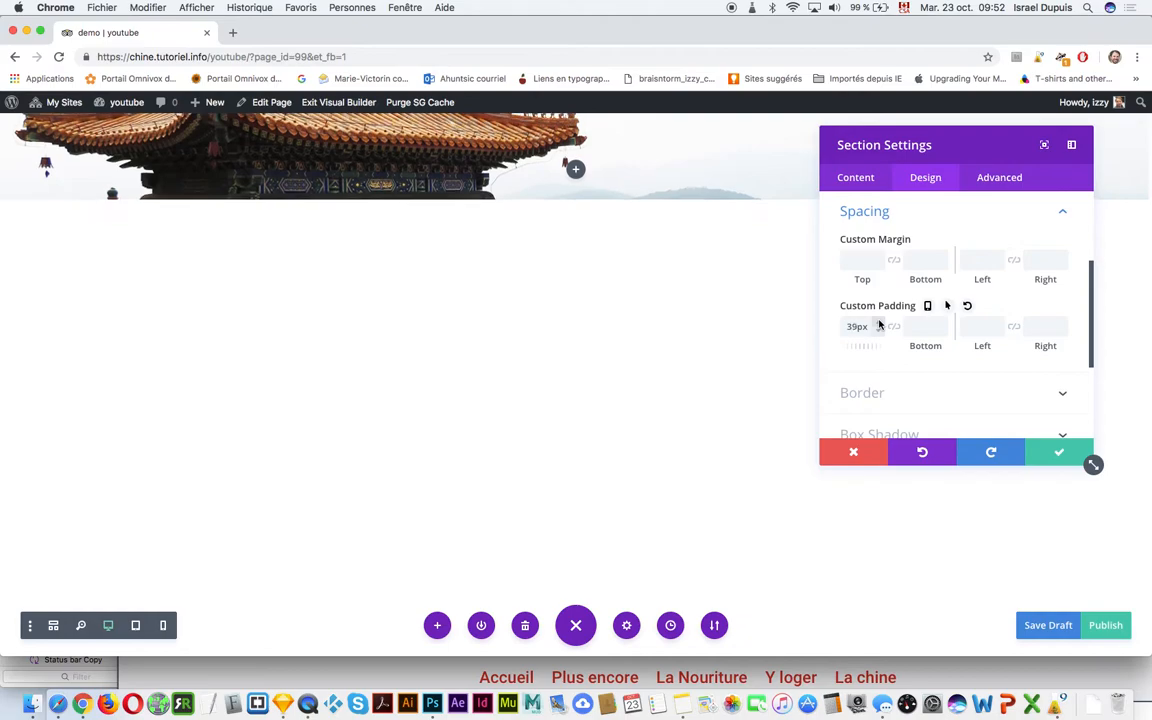
{"action": "key", "text": "Up"}
{"action": "key", "text": "Up"}
{"action": "key", "text": "Up"}
{"action": "key", "text": "Up"}
{"action": "key", "text": "Up"}
{"action": "key", "text": "Up"}
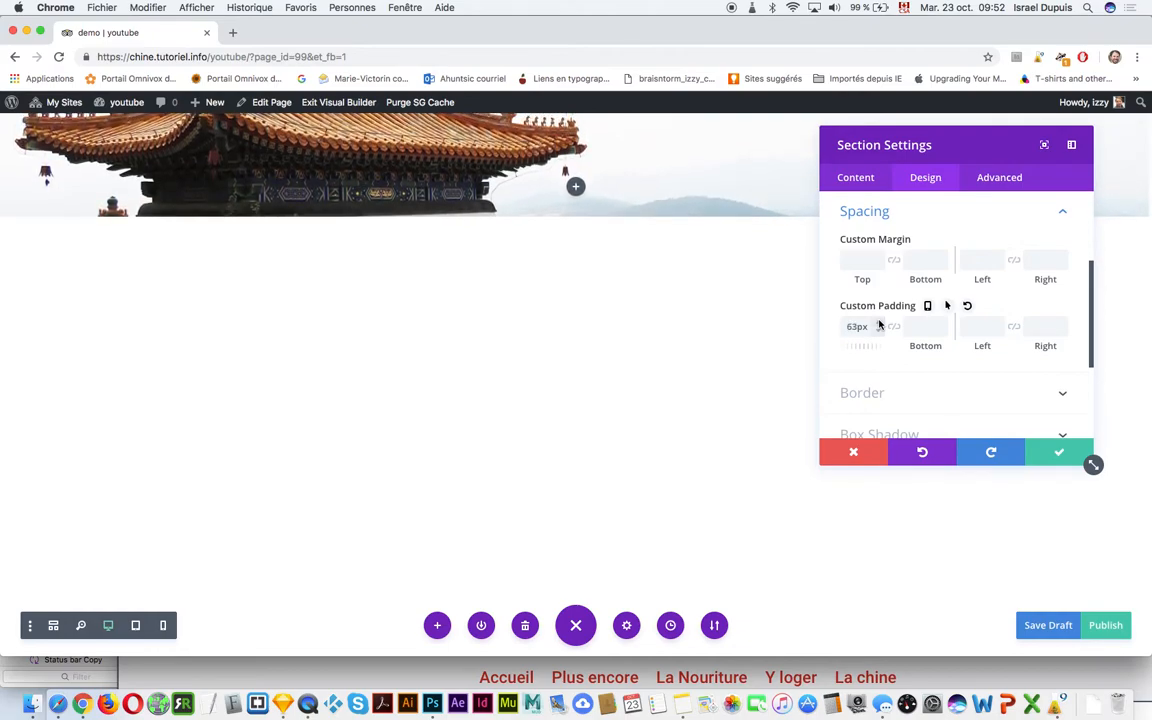
{"action": "key", "text": "Up"}
{"action": "key", "text": "Up"}
{"action": "key", "text": "Up"}
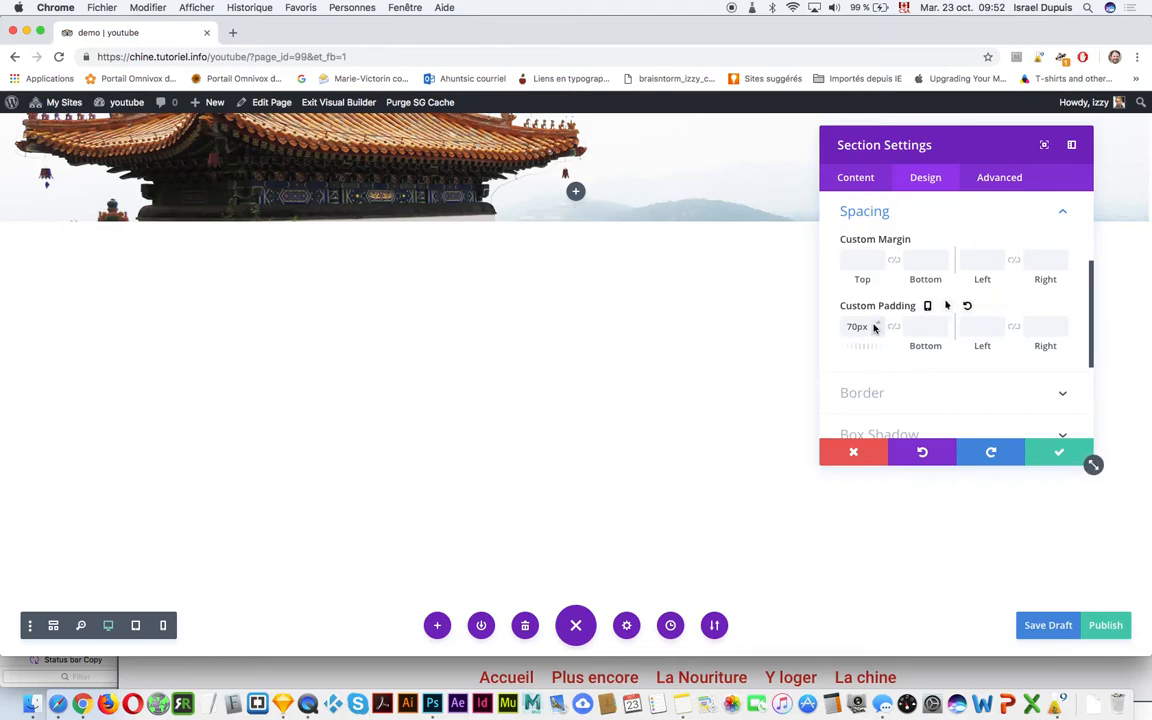
{"action": "key", "text": "Up"}
{"action": "key", "text": "Up"}
{"action": "key", "text": "Up"}
{"action": "key", "text": "Up"}
{"action": "key", "text": "Up"}
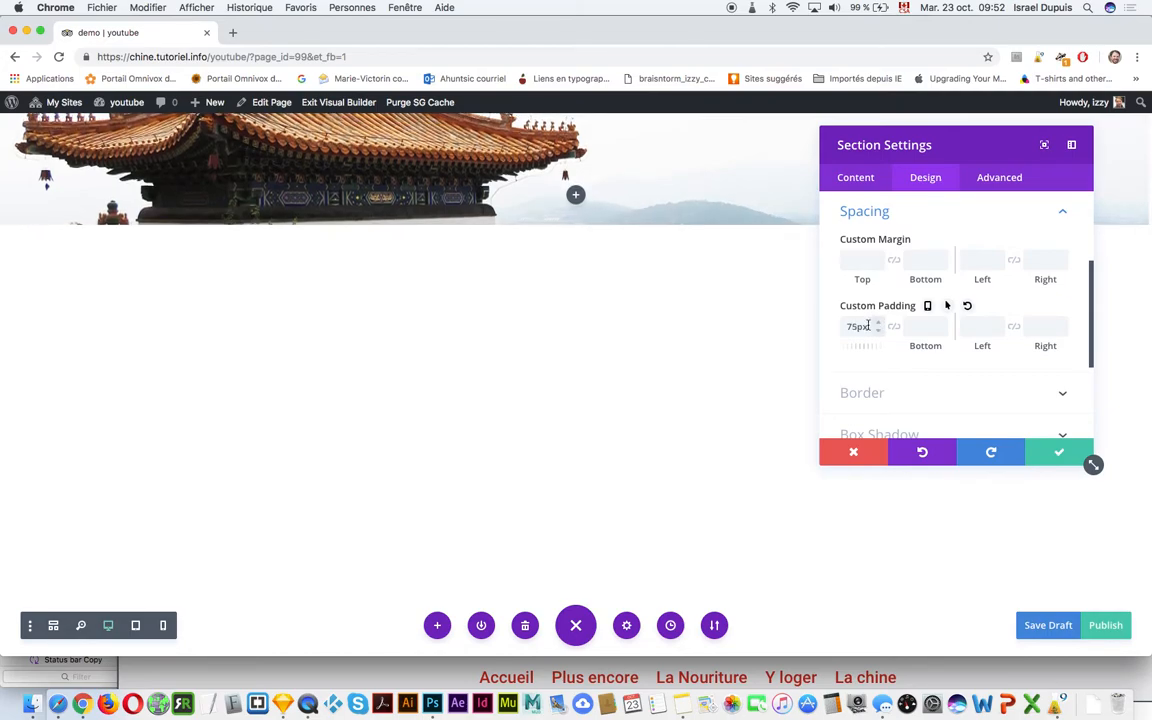
Set the section's custom top padding to 60px and save the section settings.
{"action": "left_click", "coordinate": [878, 331]}
{"action": "left_click", "coordinate": [878, 331]}
{"action": "left_click", "coordinate": [878, 331]}
{"action": "left_click", "coordinate": [878, 331]}
{"action": "left_click_drag", "start_coordinate": [857, 326], "coordinate": [841, 326]}
{"action": "type", "text": "60"}
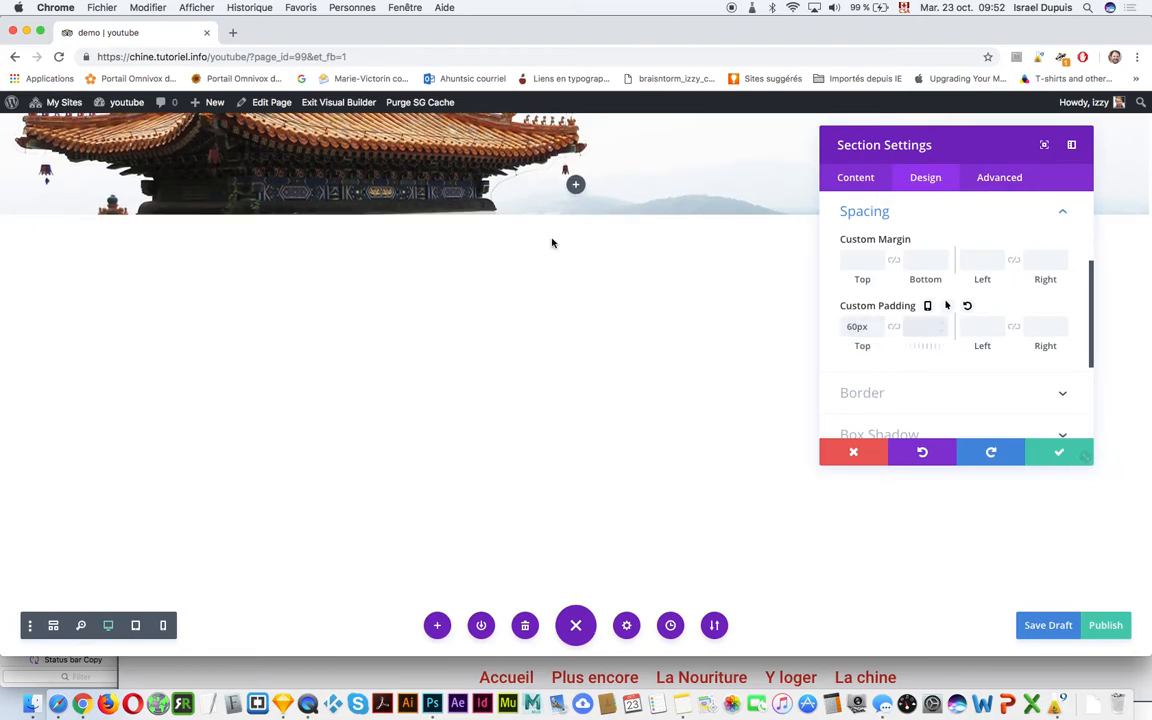
{"action": "left_click", "coordinate": [1059, 453]}
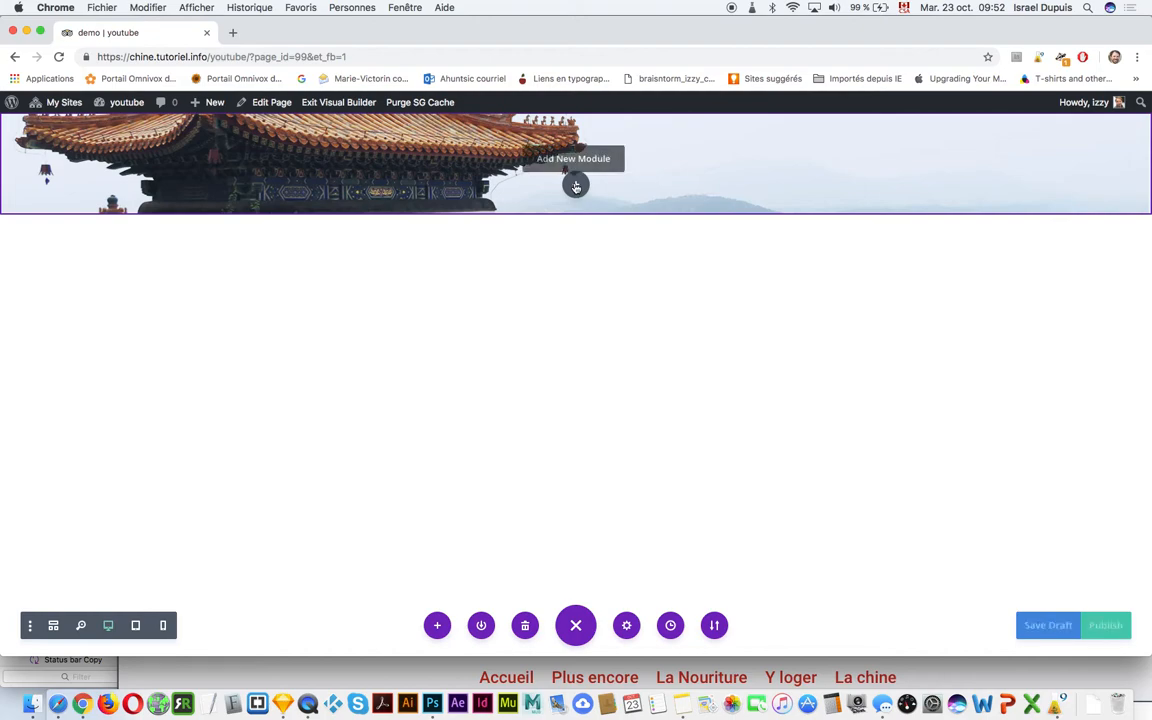
Insert a Fullwidth Header module into the section and move its settings window slightly inward.
{"action": "left_click", "coordinate": [575, 186]}
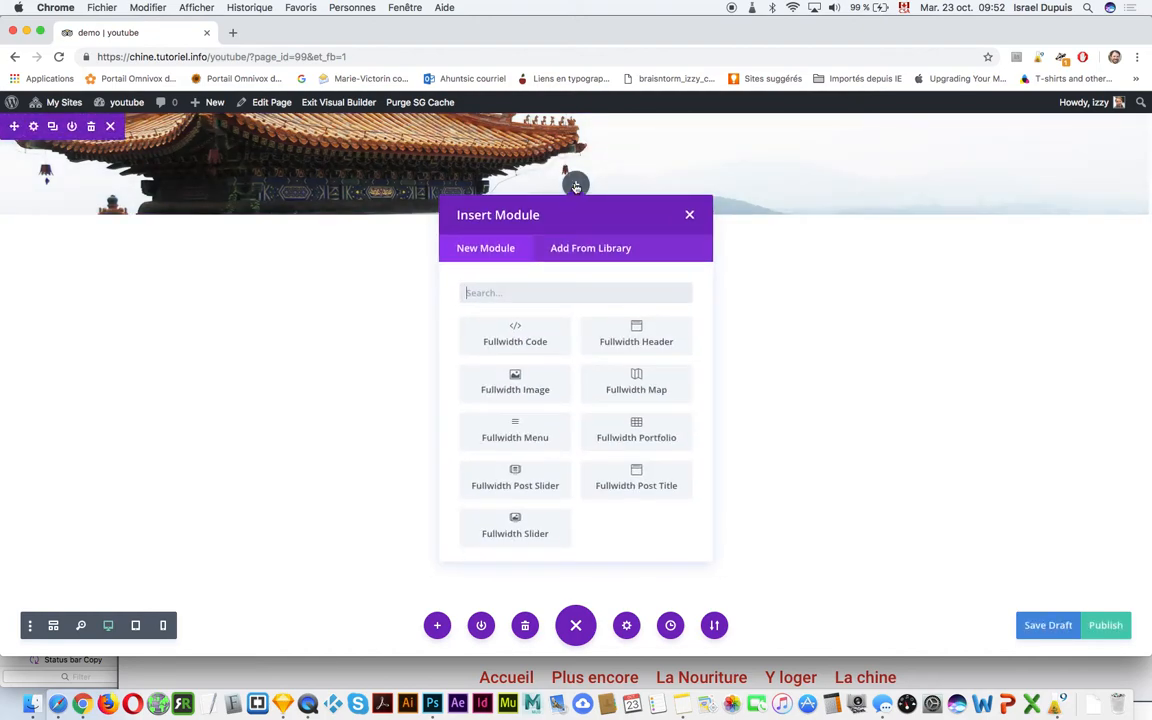
{"action": "left_click", "coordinate": [638, 342]}
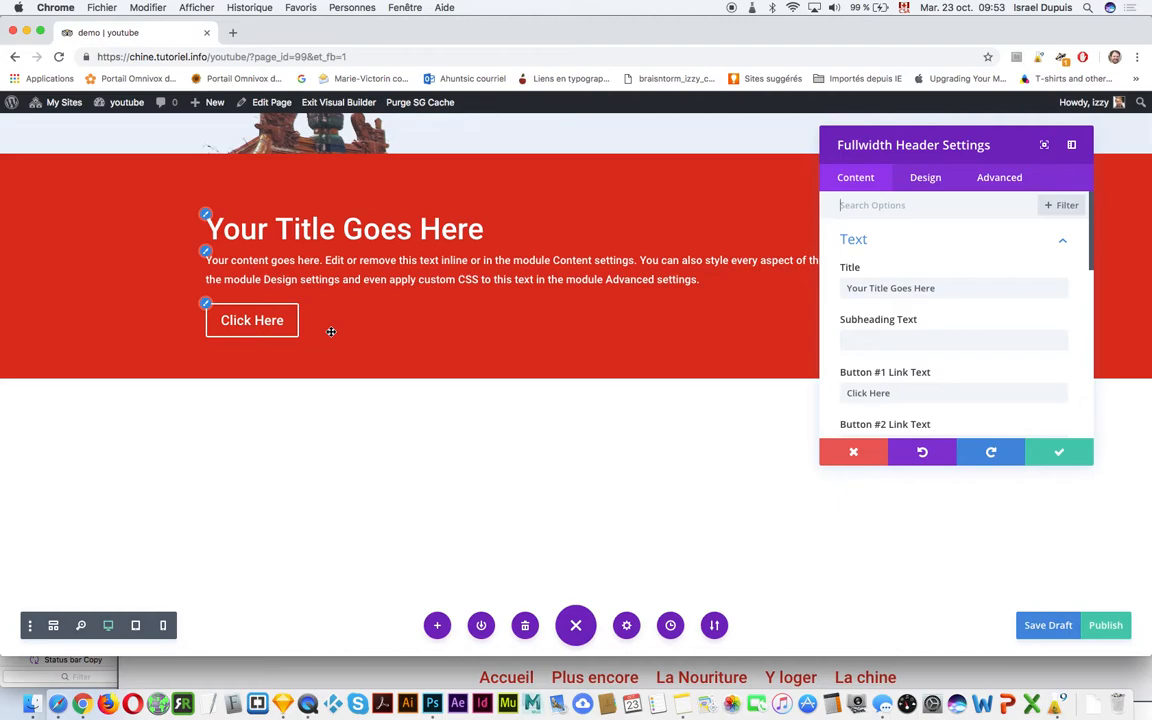
{"action": "left_click_drag", "start_coordinate": [940, 146], "coordinate": [857, 165]}
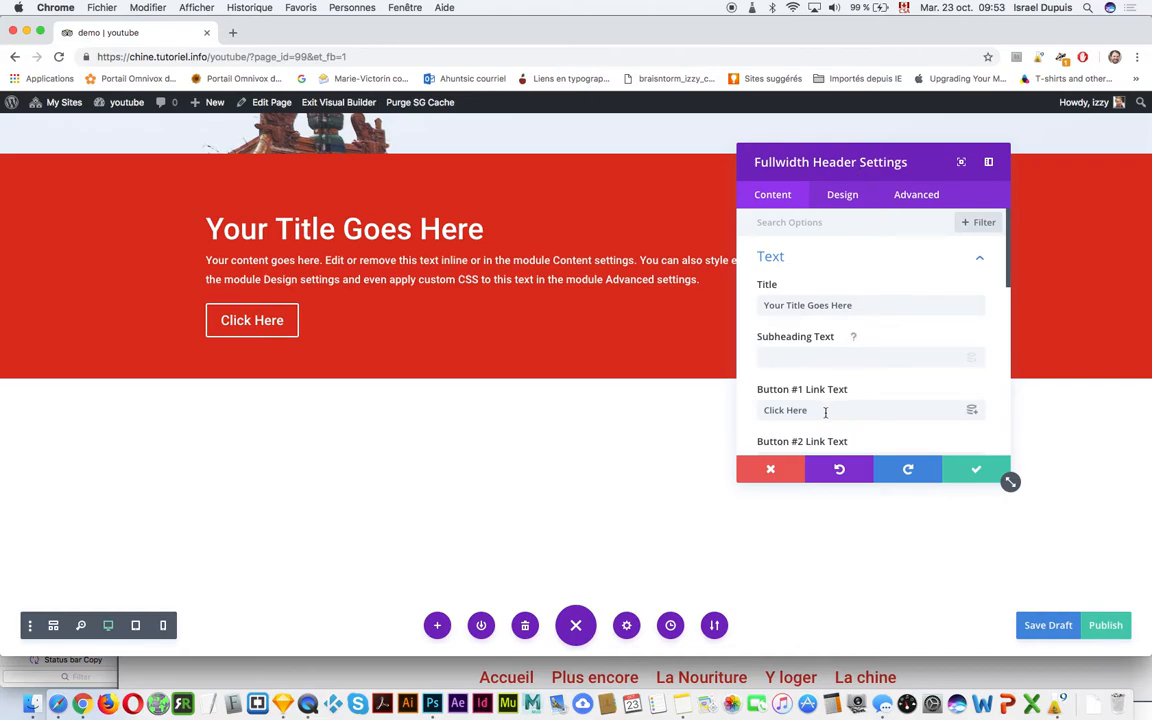
Clear the header's Button #1 link text and set its title to "BIENVENUE EN CHINE".
{"action": "left_click_drag", "start_coordinate": [825, 409], "coordinate": [661, 377]}
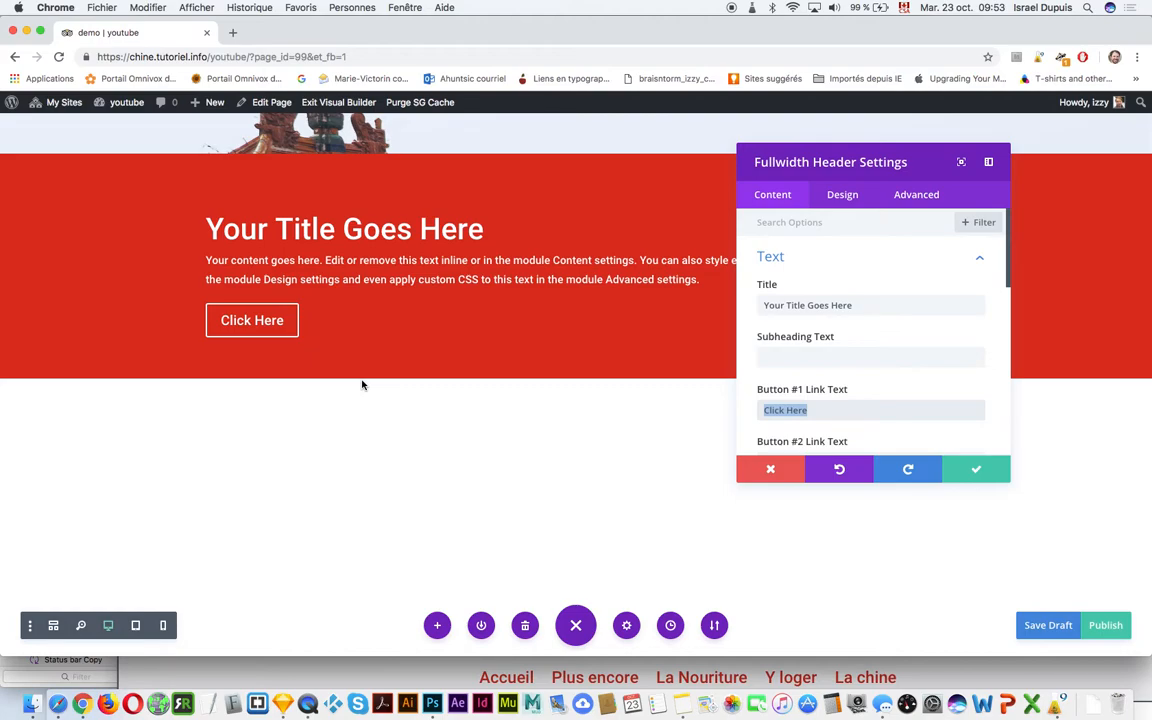
{"action": "key", "text": "BackSpace"}
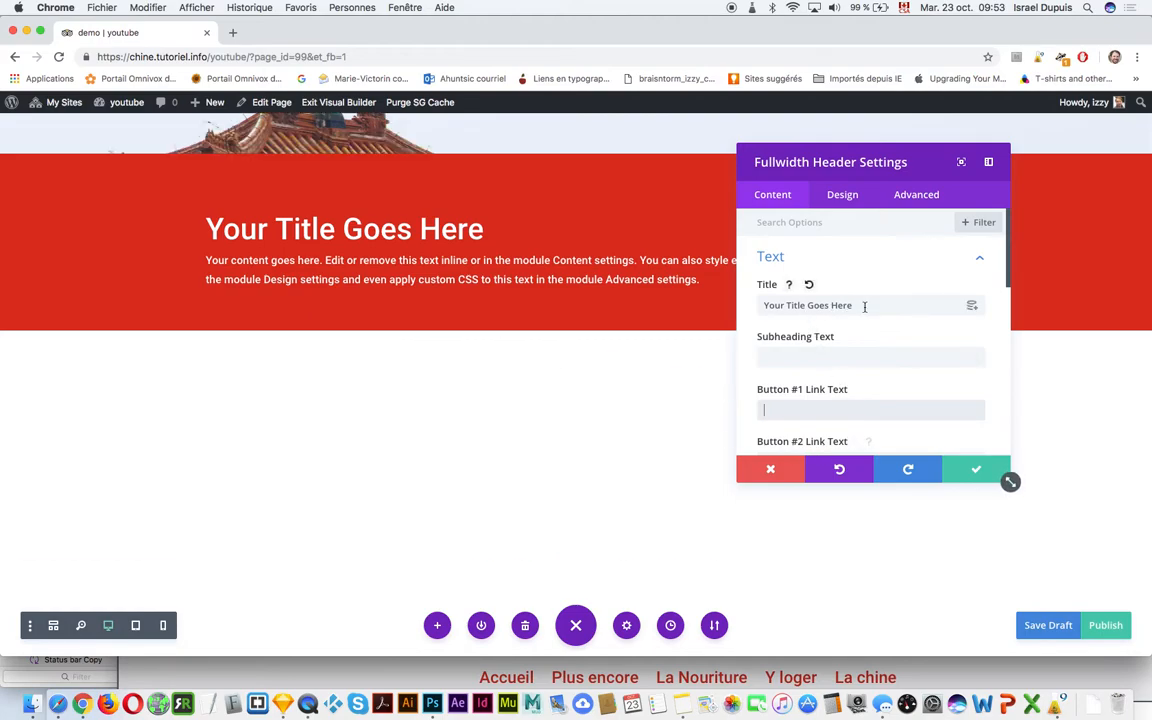
{"action": "left_click_drag", "start_coordinate": [864, 306], "coordinate": [748, 304]}
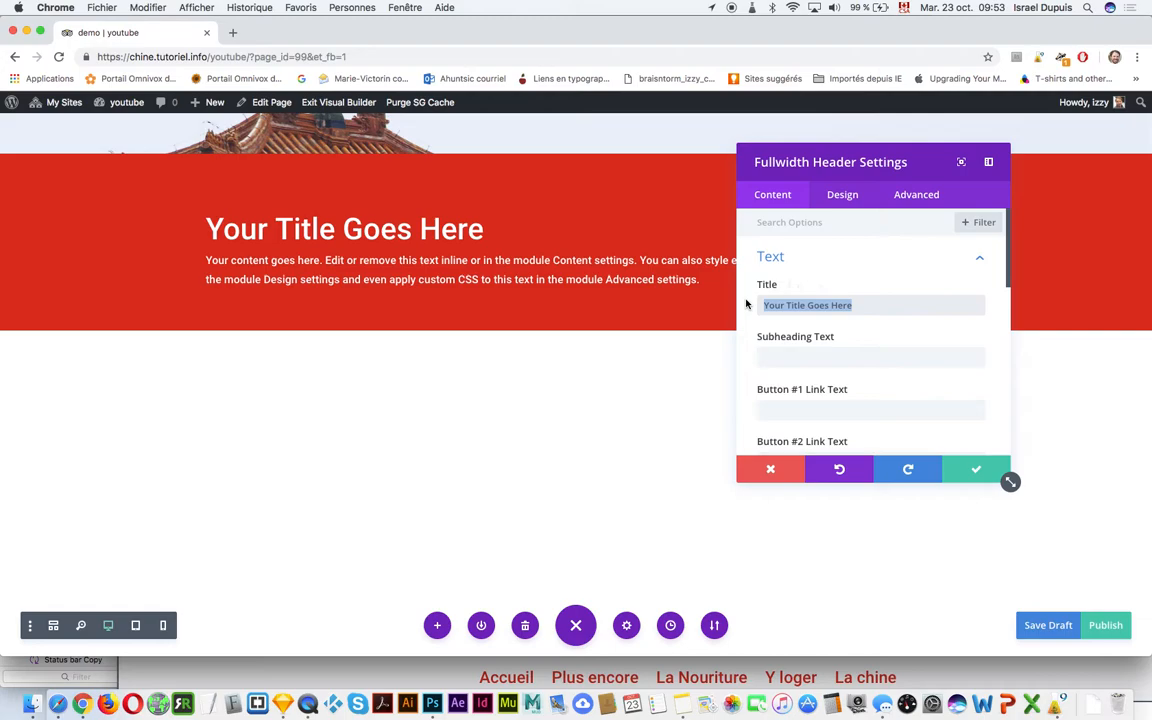
{"action": "type", "text": "C"}
{"action": "key", "text": "BackSpace"}
{"action": "type", "text": "Bien"}
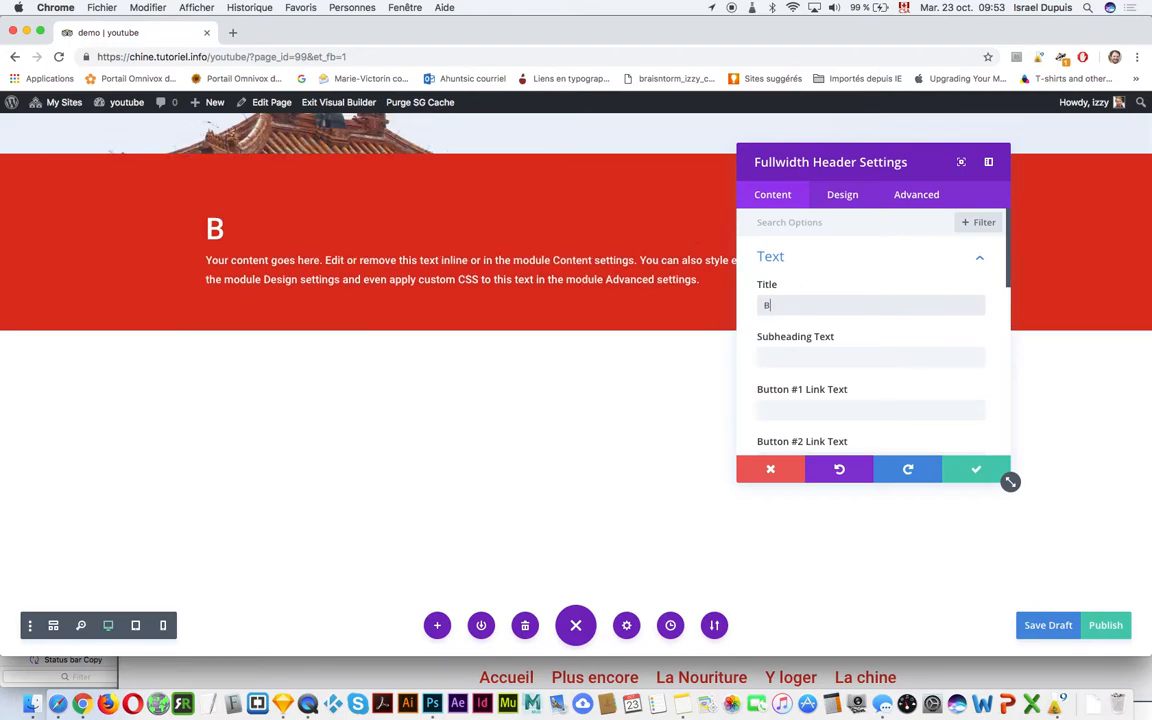
{"action": "key", "text": "BackSpace"}
{"action": "key", "text": "BackSpace"}
{"action": "type", "text": "ENVENUE"}
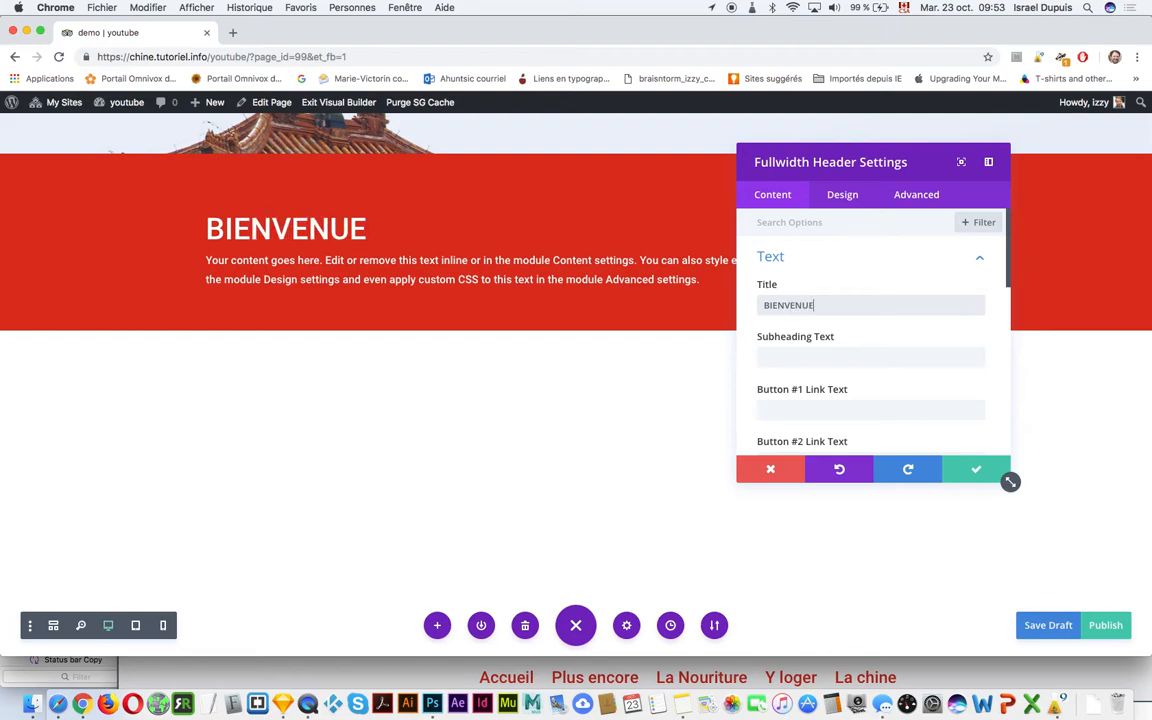
{"action": "type", "text": " EN CHINE"}
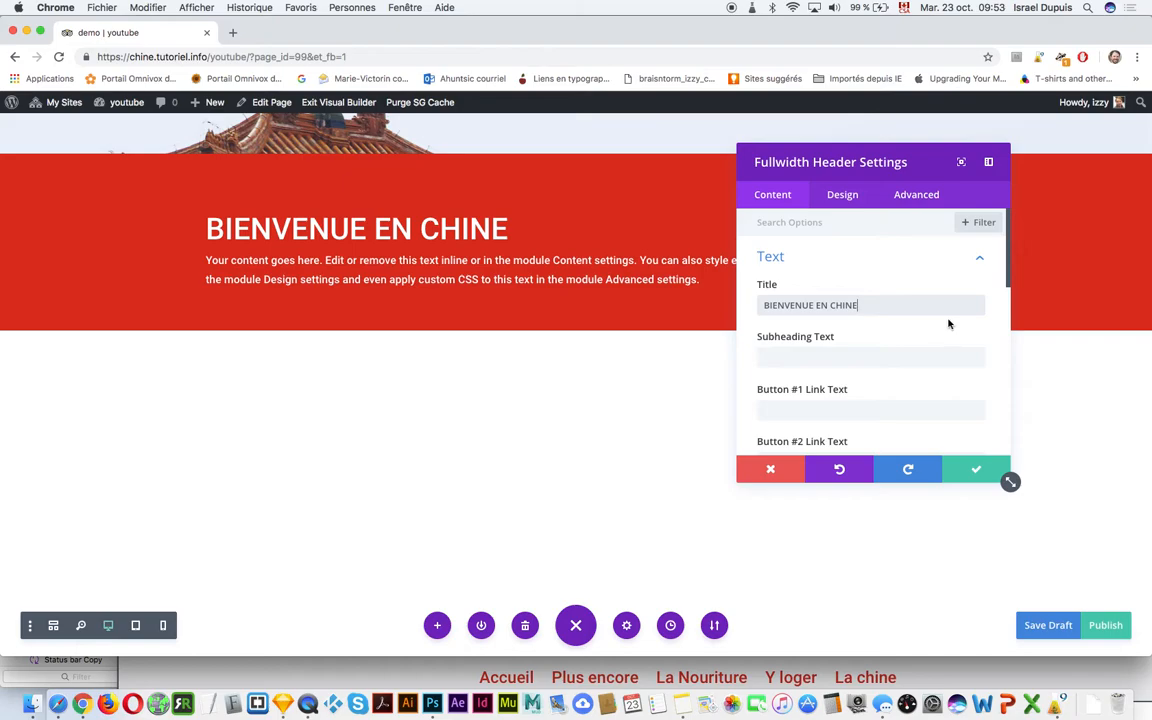
Try the sample text "etetr" as the header's subheading and remove it again.
{"action": "left_click", "coordinate": [805, 354]}
{"action": "type", "text": "etetr"}
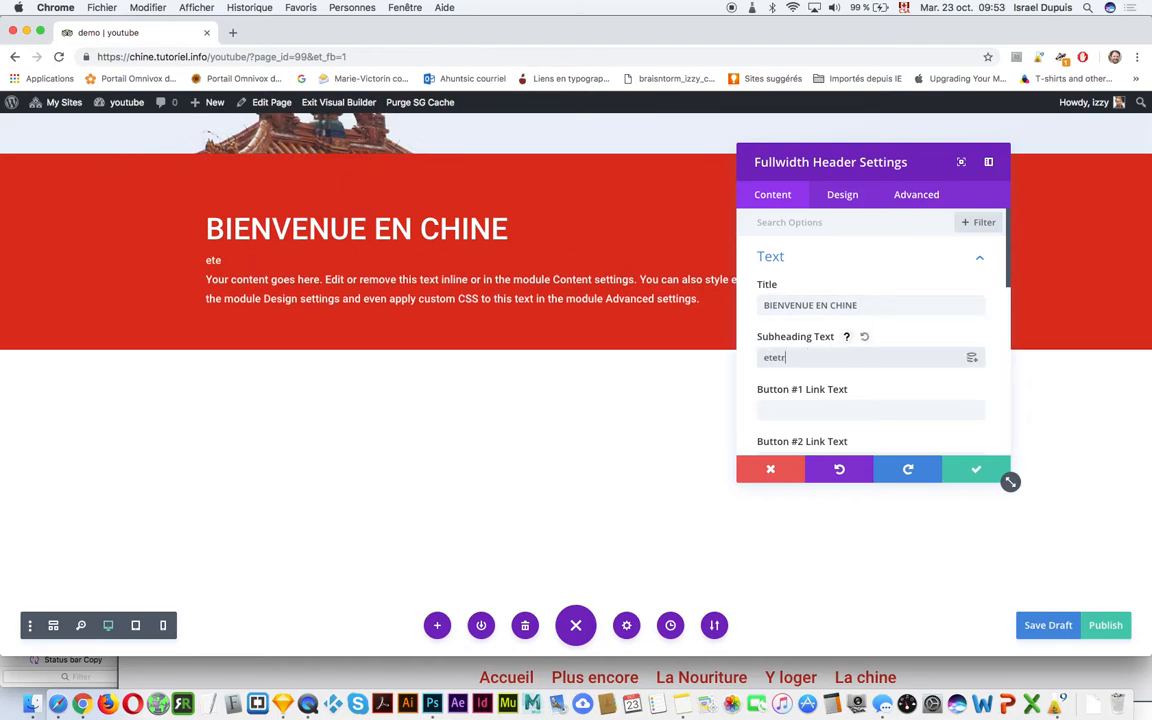
{"action": "double_click", "coordinate": [798, 363]}
{"action": "key", "text": "BackSpace"}
Delete all the placeholder body text from the Fullwidth Header's content.
{"action": "scroll", "coordinate": [1000, 290], "scroll_direction": "down", "scroll_amount": 5}
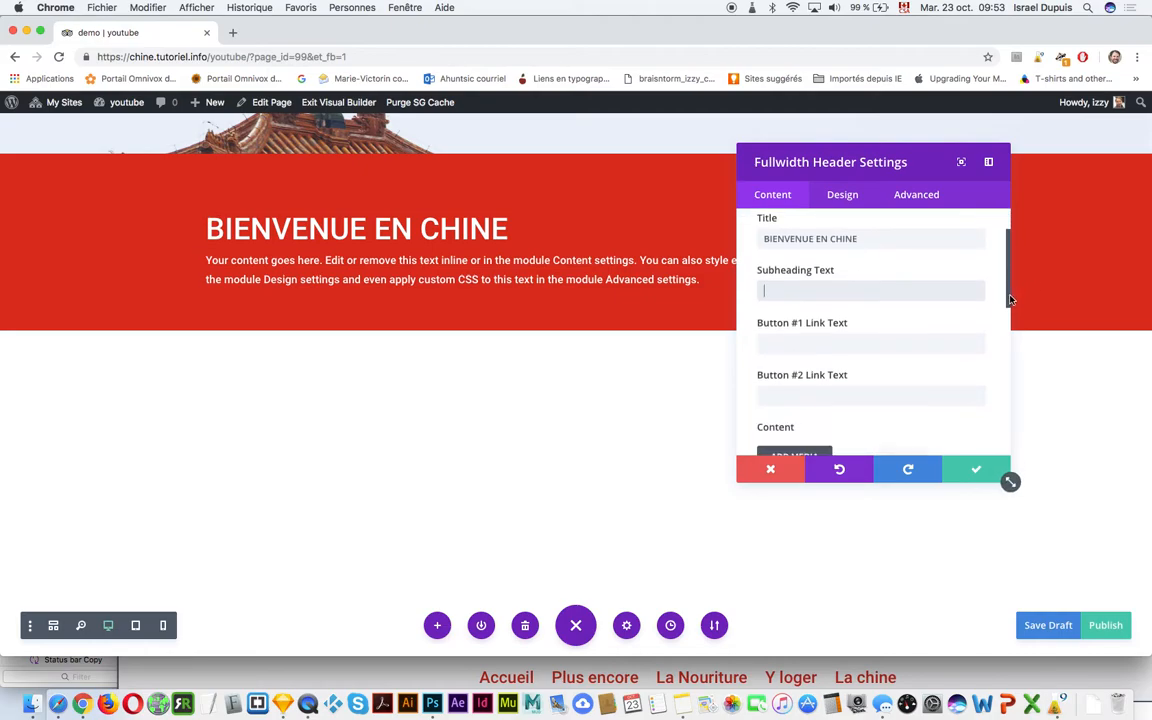
{"action": "left_click_drag", "start_coordinate": [877, 370], "coordinate": [767, 302]}
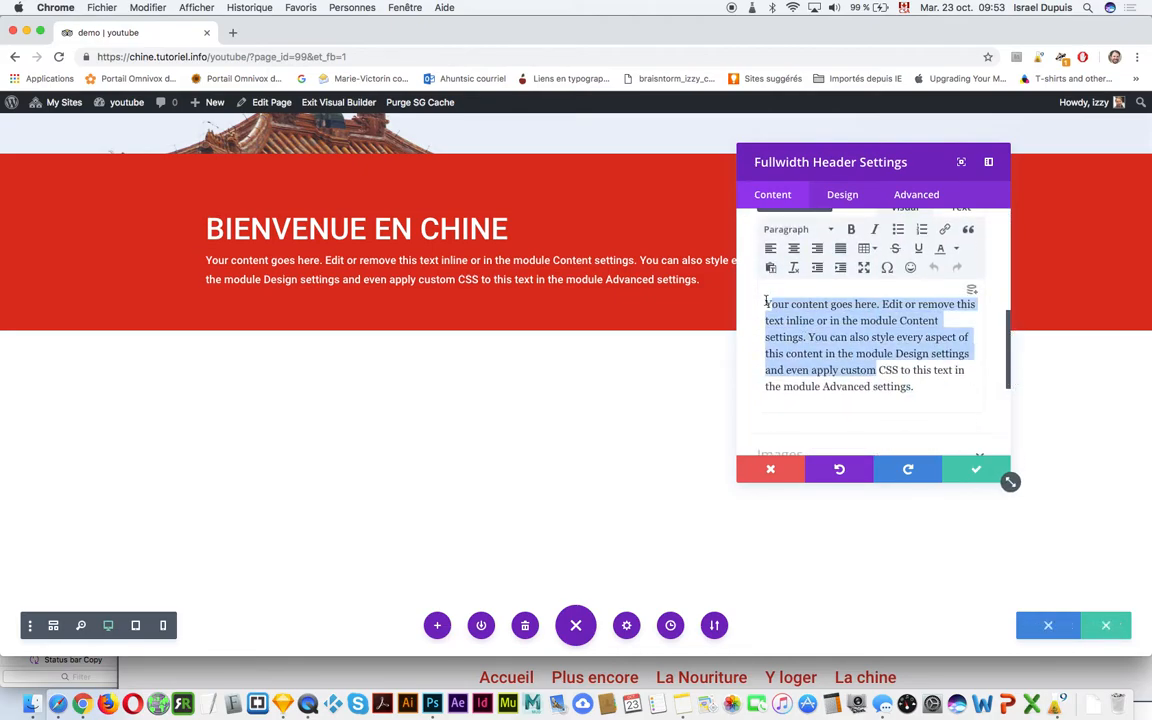
{"action": "left_click_drag", "start_coordinate": [915, 390], "coordinate": [916, 390]}
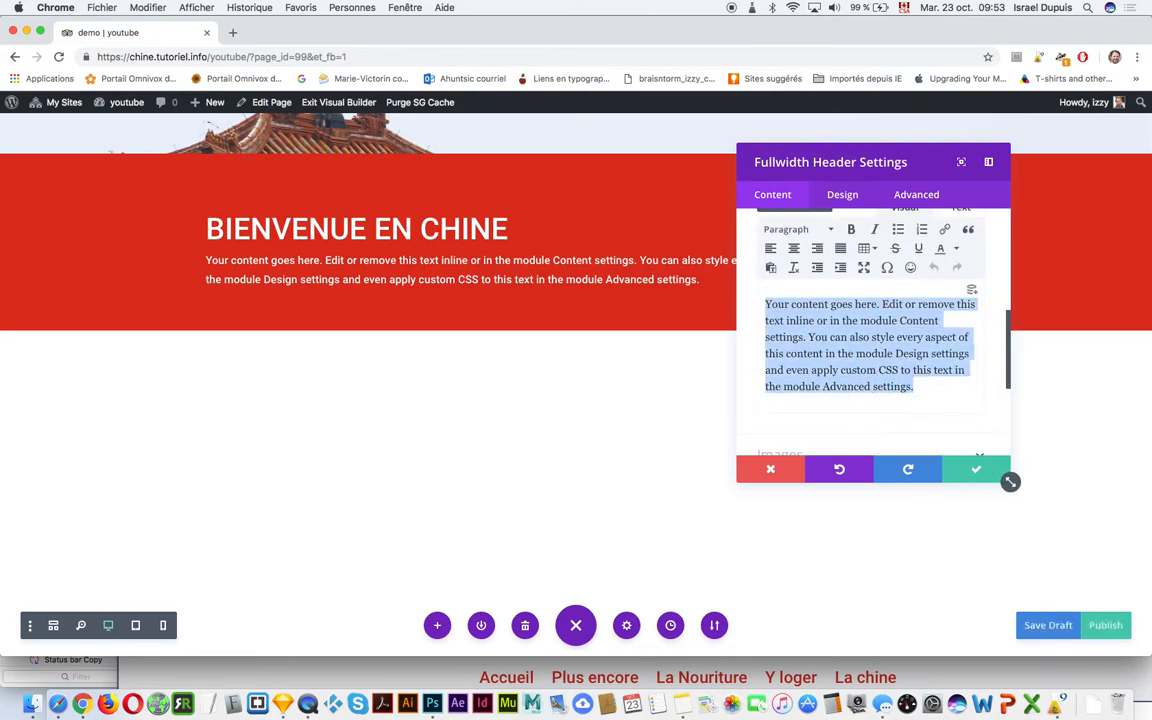
{"action": "key", "text": "BackSpace"}
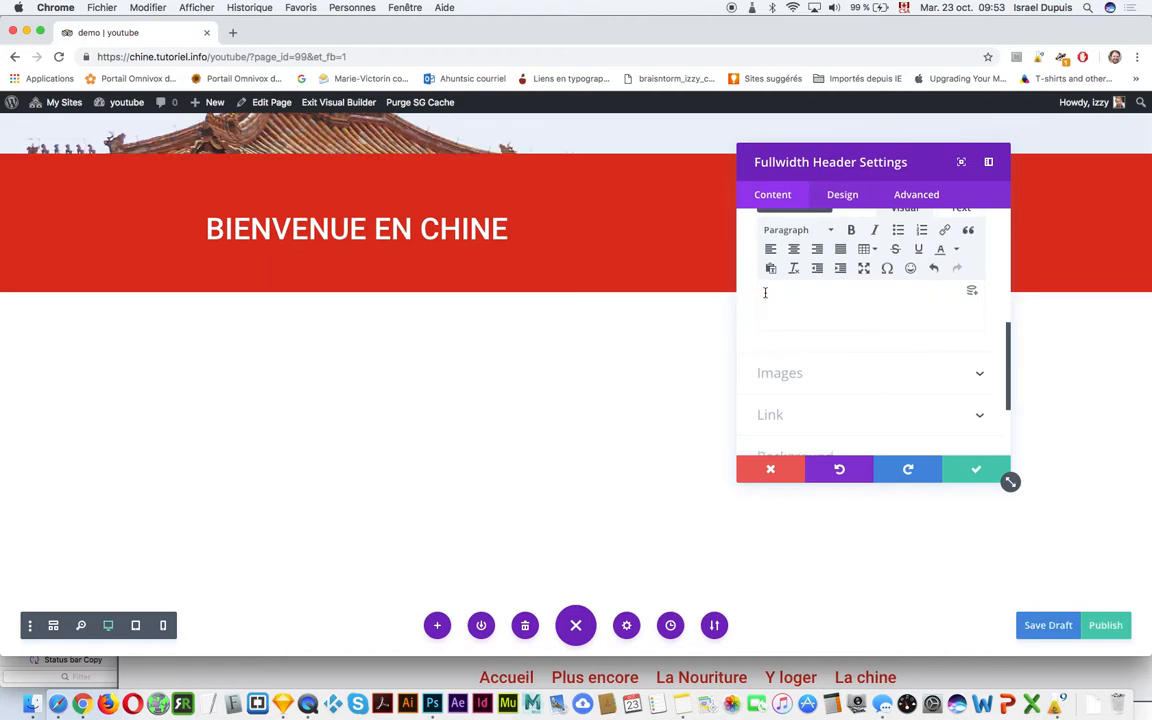
Make the Fullwidth Header's background colour fully transparent and desaturated, at rgba(224,224,224,0), so the section image shows through.
{"action": "scroll", "coordinate": [928, 345], "scroll_direction": "up", "scroll_amount": 5}
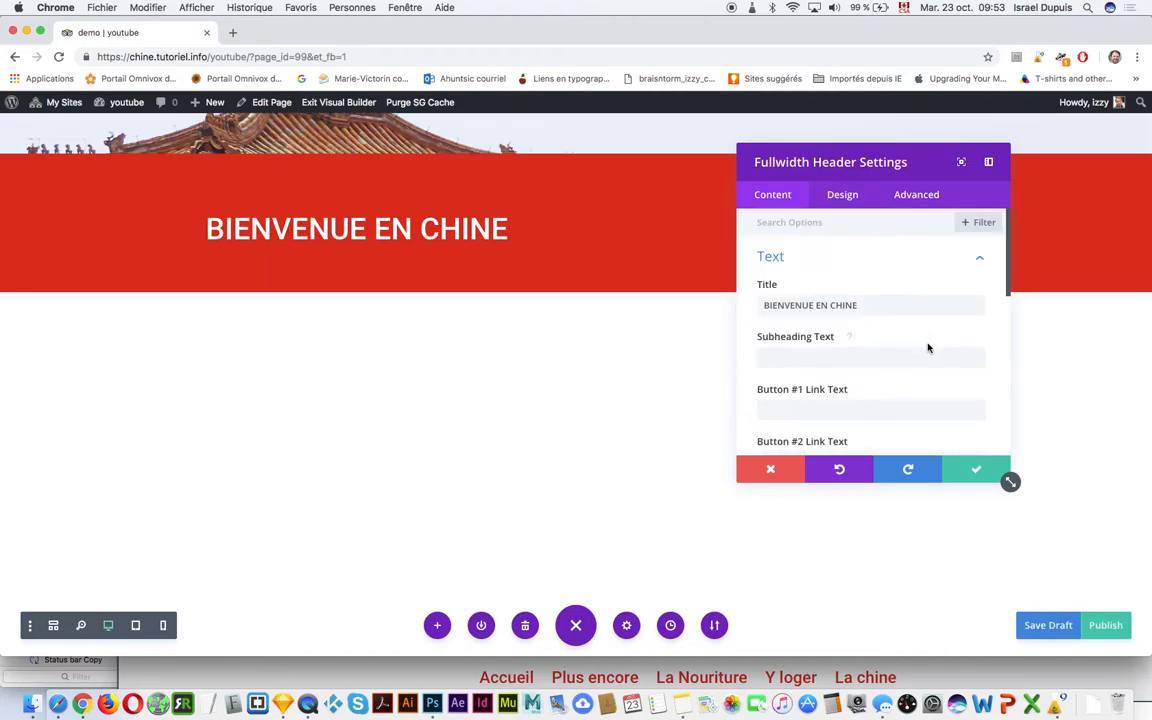
{"action": "scroll", "coordinate": [949, 298], "scroll_direction": "down", "scroll_amount": 3}
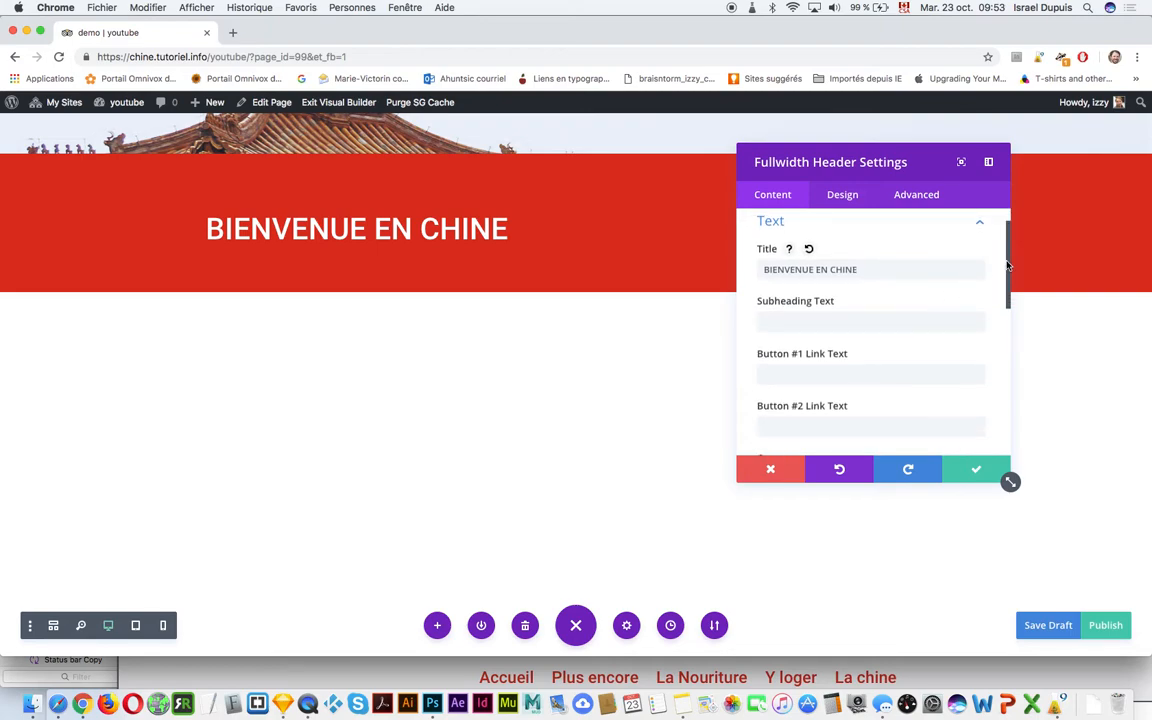
{"action": "left_click_drag", "start_coordinate": [1010, 310], "coordinate": [1018, 391]}
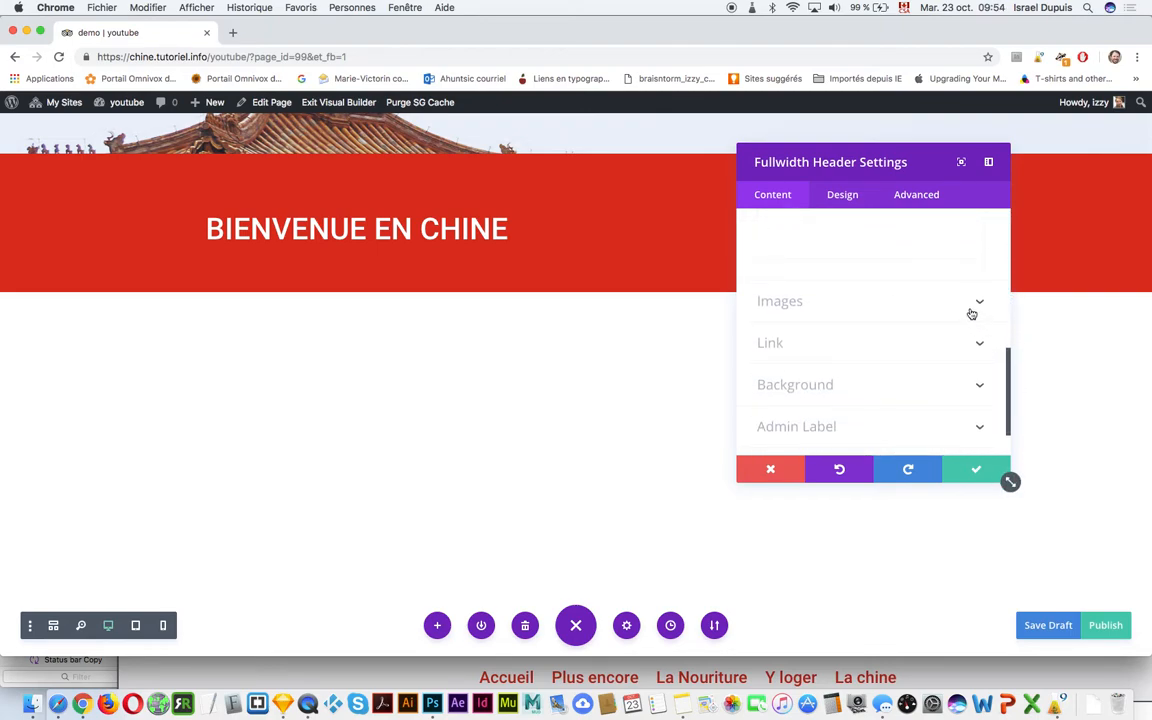
{"action": "left_click", "coordinate": [956, 387]}
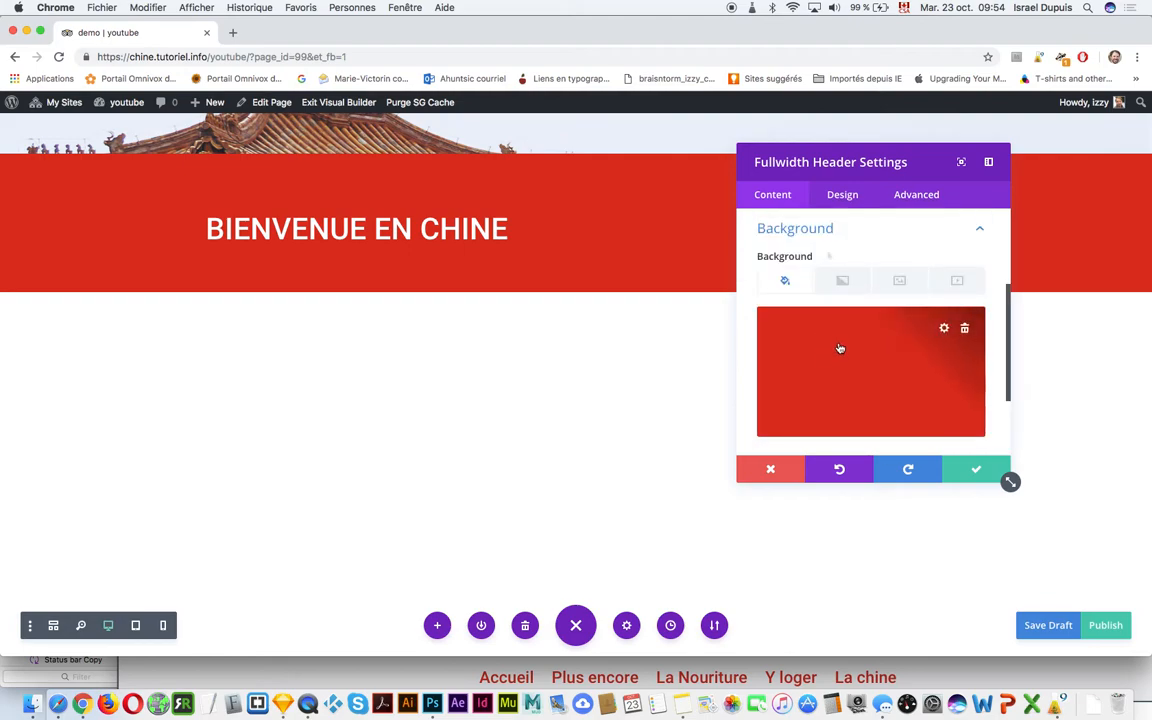
{"action": "left_click", "coordinate": [944, 330]}
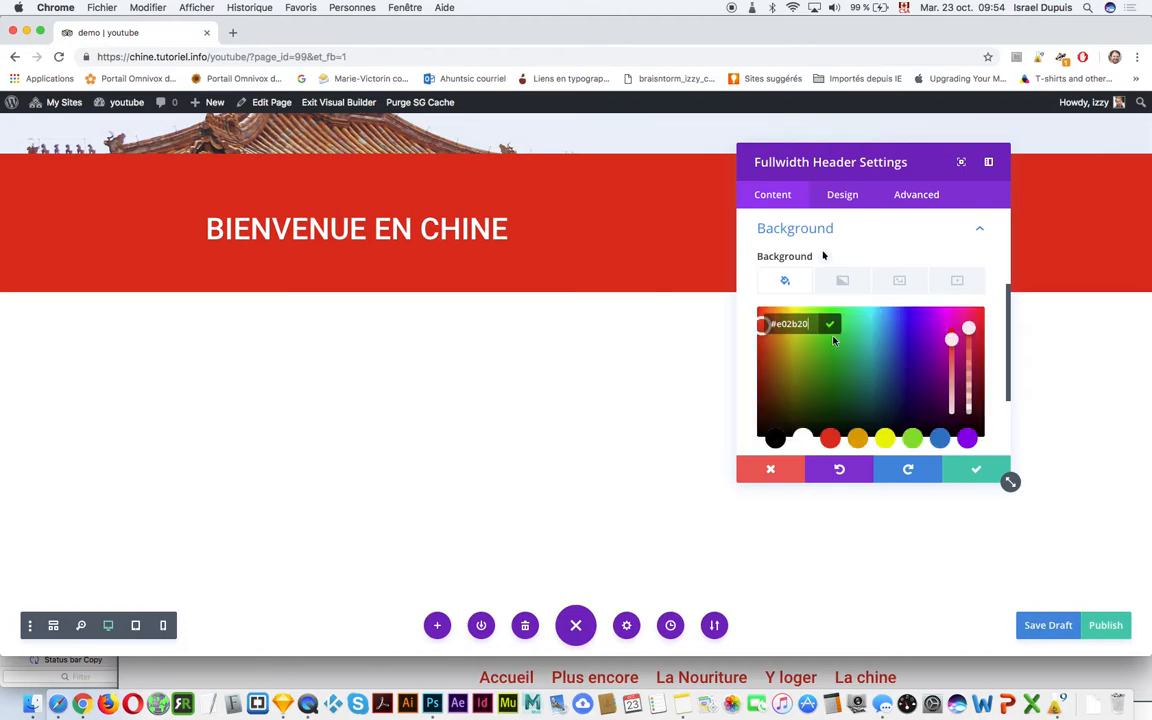
{"action": "left_click_drag", "start_coordinate": [970, 328], "coordinate": [978, 435]}
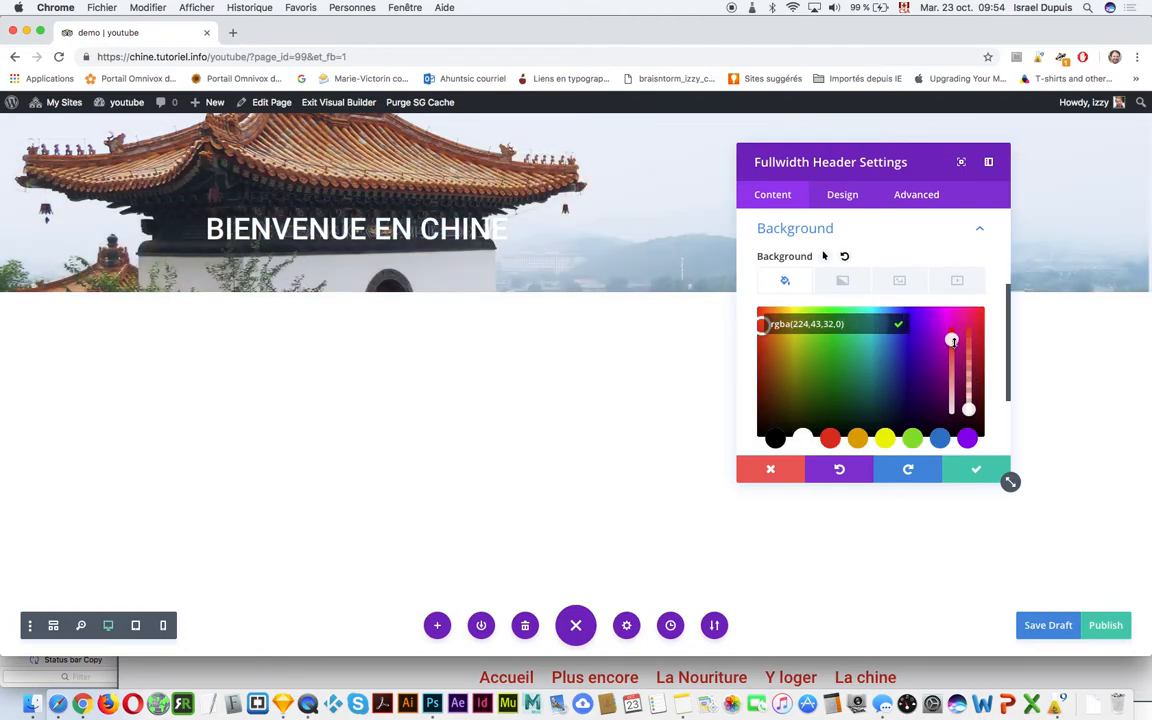
{"action": "left_click_drag", "start_coordinate": [953, 342], "coordinate": [951, 388]}
{"action": "left_click_drag", "start_coordinate": [949, 436], "coordinate": [950, 438]}
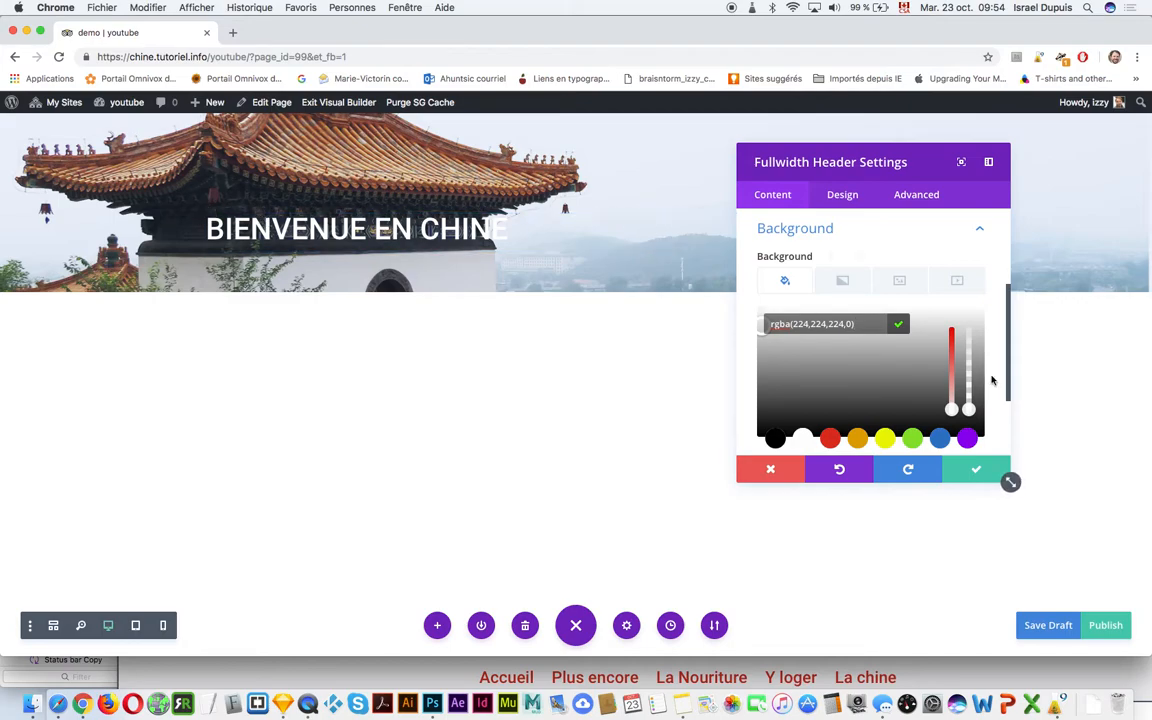
{"action": "left_click_drag", "start_coordinate": [1008, 386], "coordinate": [1003, 272]}
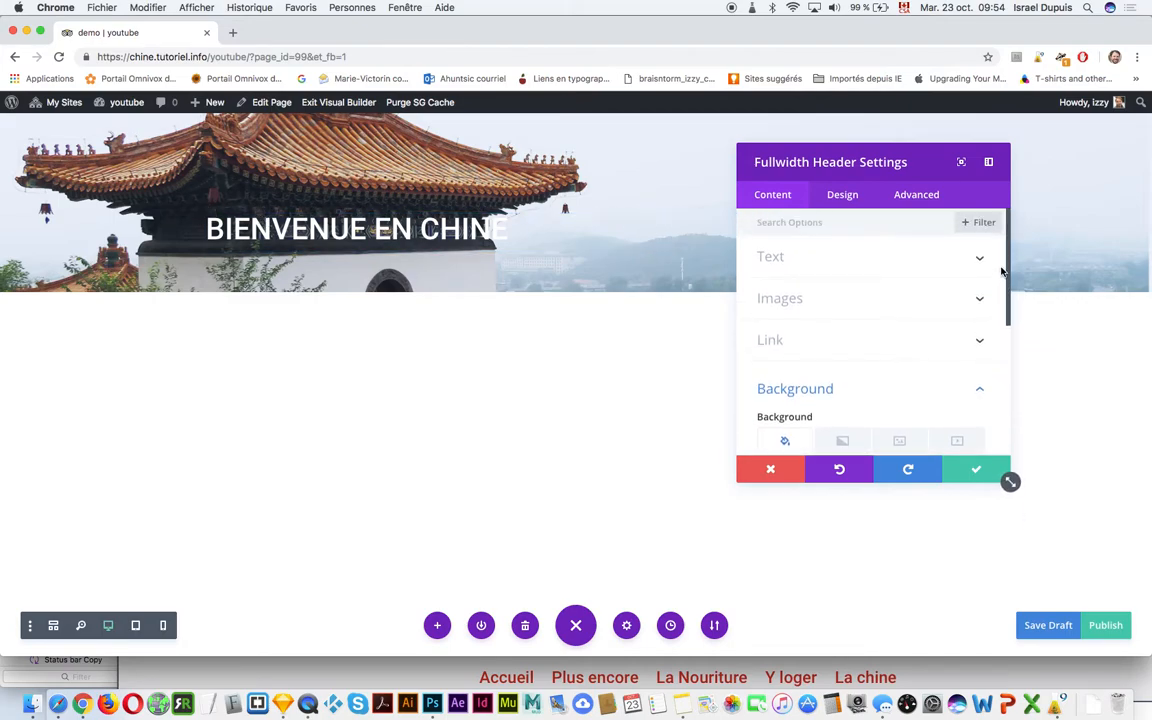
{"action": "left_click", "coordinate": [979, 260]}
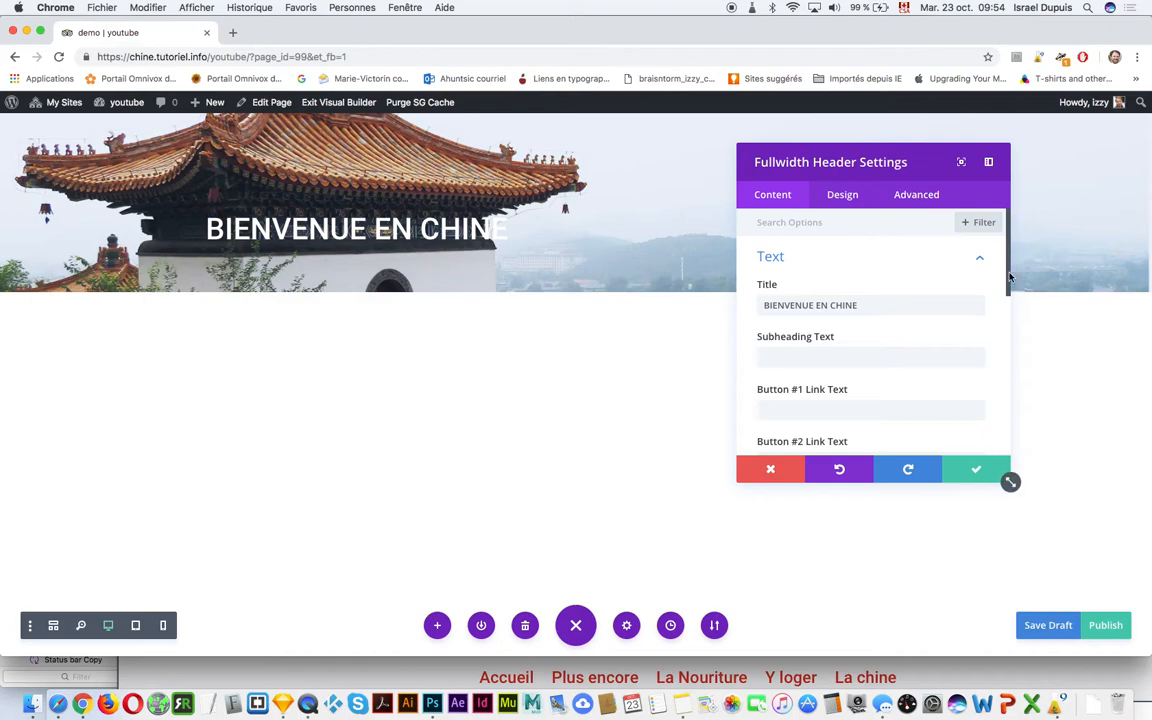
{"action": "scroll", "coordinate": [1000, 275], "scroll_direction": "down", "scroll_amount": 1}
{"action": "left_click_drag", "start_coordinate": [1007, 290], "coordinate": [1020, 430]}
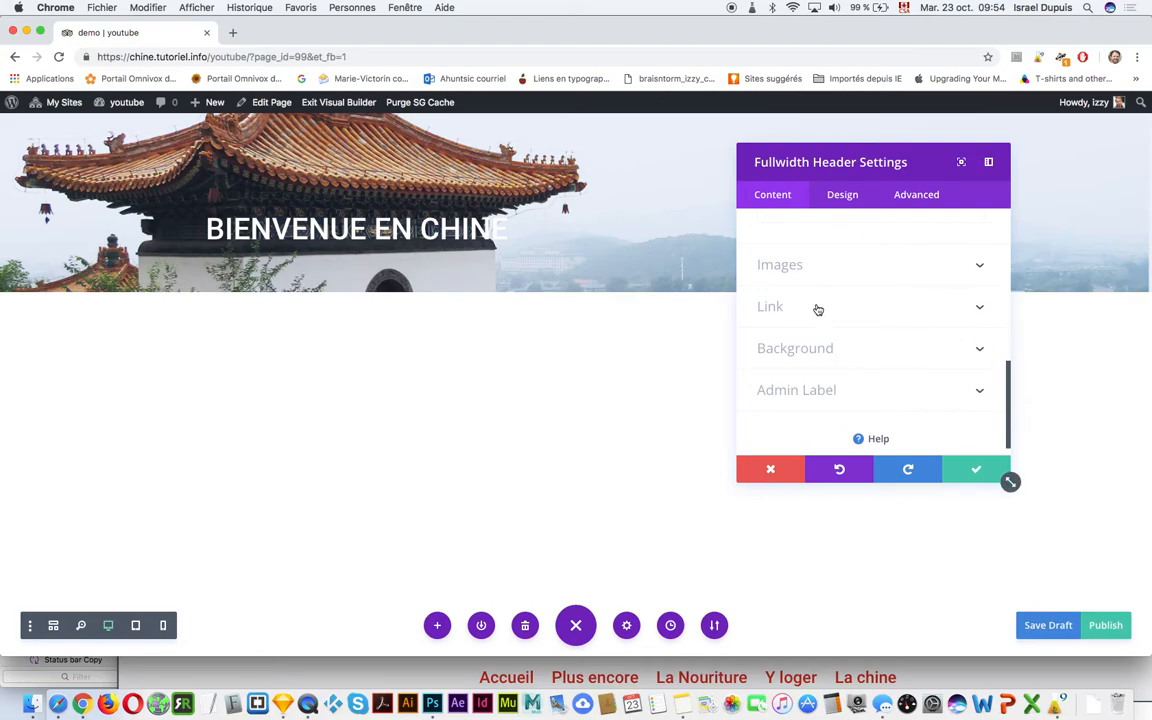
Center the Fullwidth Header's title text and set its size to 80px.
{"action": "left_click", "coordinate": [845, 196]}
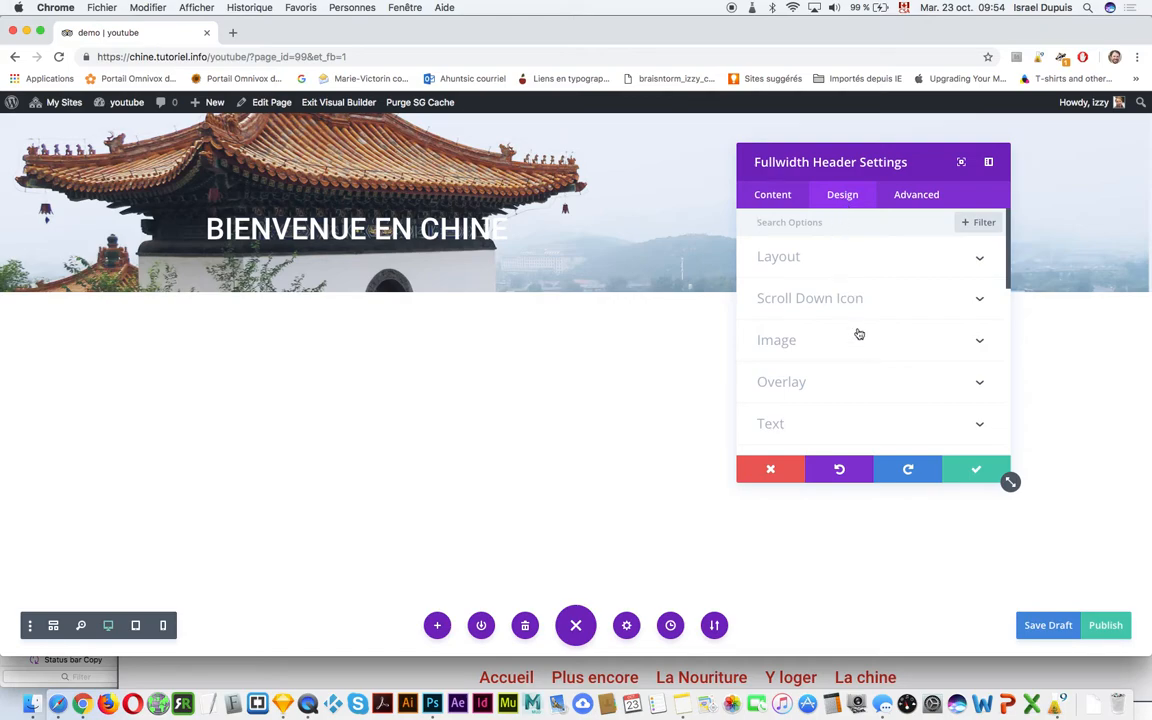
{"action": "left_click", "coordinate": [905, 430]}
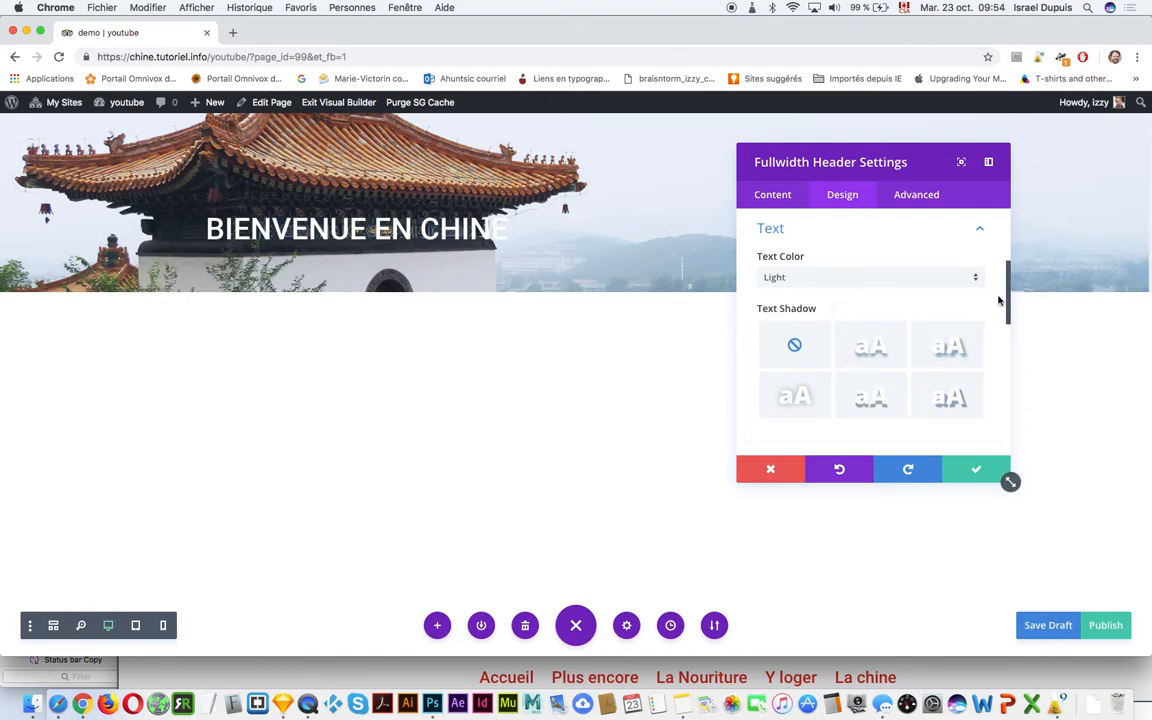
{"action": "scroll", "coordinate": [1008, 297], "scroll_direction": "down", "scroll_amount": 5}
{"action": "left_click", "coordinate": [923, 288]}
{"action": "scroll", "coordinate": [1008, 312], "scroll_direction": "down", "scroll_amount": 4}
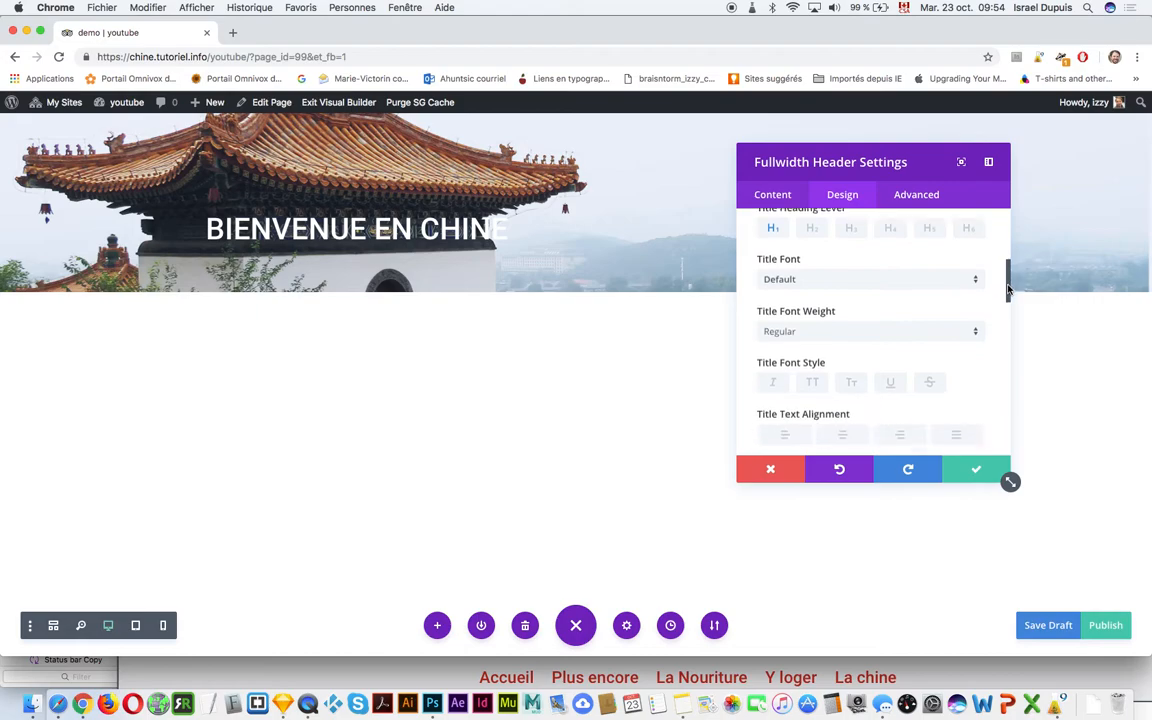
{"action": "left_click", "coordinate": [846, 291]}
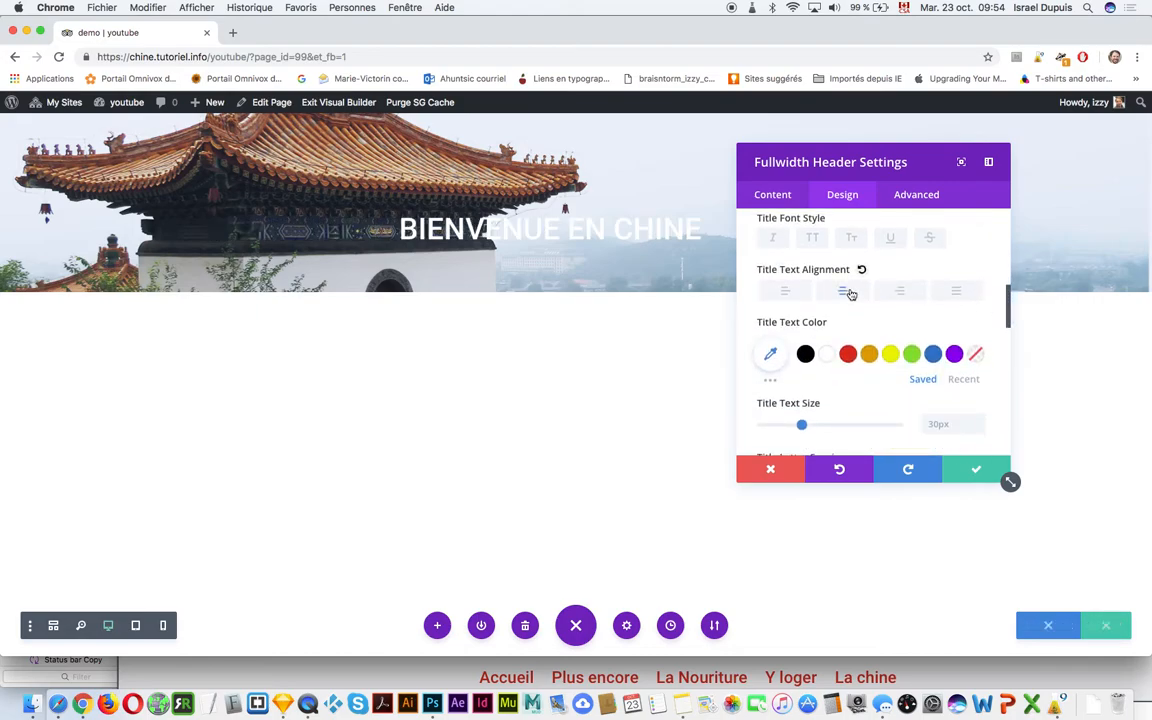
{"action": "left_click", "coordinate": [804, 425]}
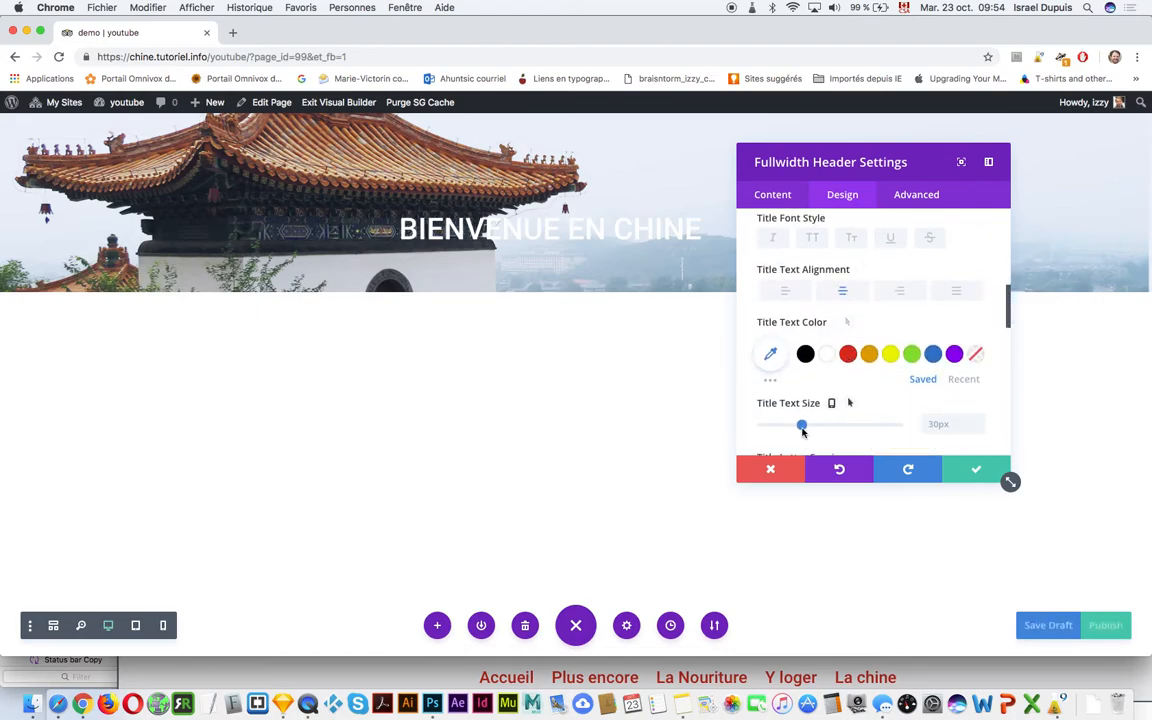
{"action": "left_click_drag", "start_coordinate": [818, 426], "coordinate": [871, 428]}
Apply the soft glow text shadow without offset to the title and set its blur strength to 0.16em.
{"action": "left_click_drag", "start_coordinate": [1008, 320], "coordinate": [979, 365]}
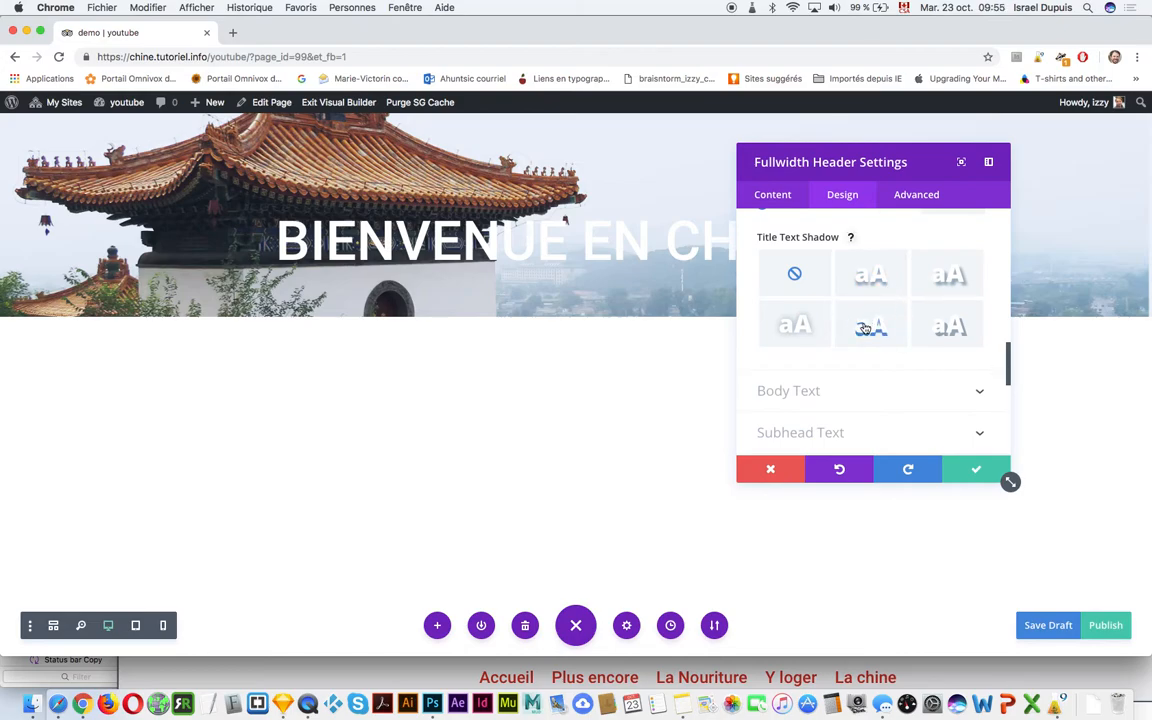
{"action": "left_click", "coordinate": [869, 284]}
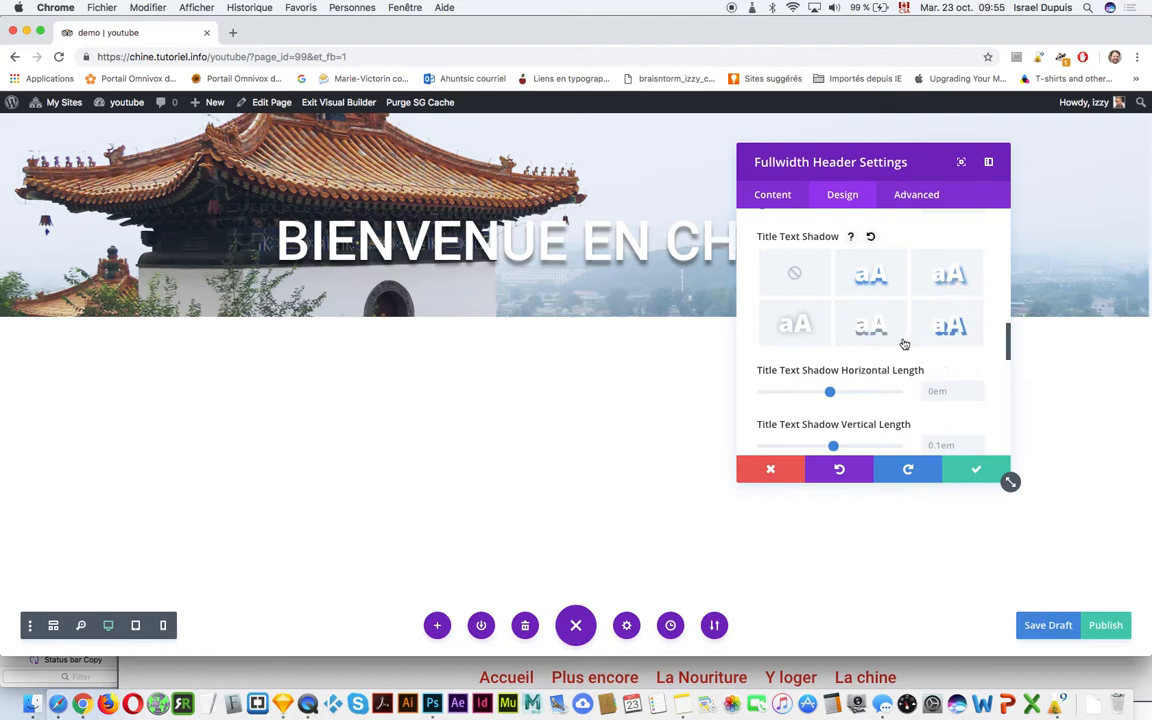
{"action": "left_click", "coordinate": [809, 328]}
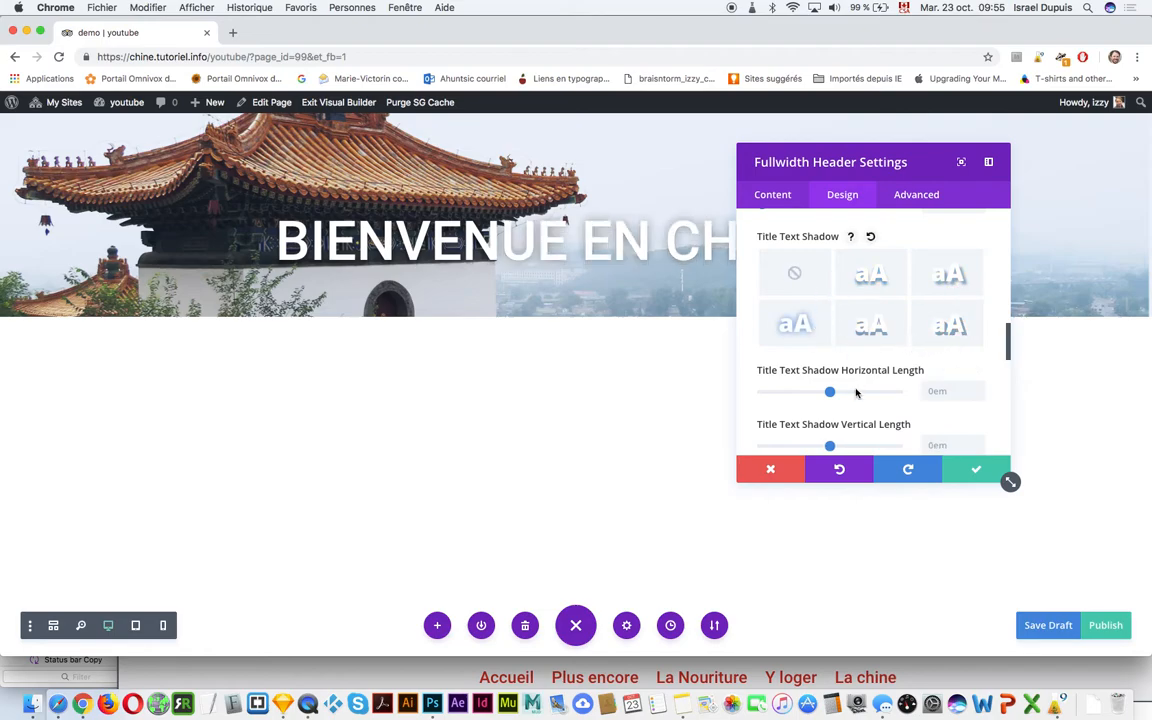
{"action": "scroll", "coordinate": [917, 408], "scroll_direction": "down", "scroll_amount": 2}
{"action": "scroll", "coordinate": [845, 430], "scroll_direction": "down", "scroll_amount": 3}
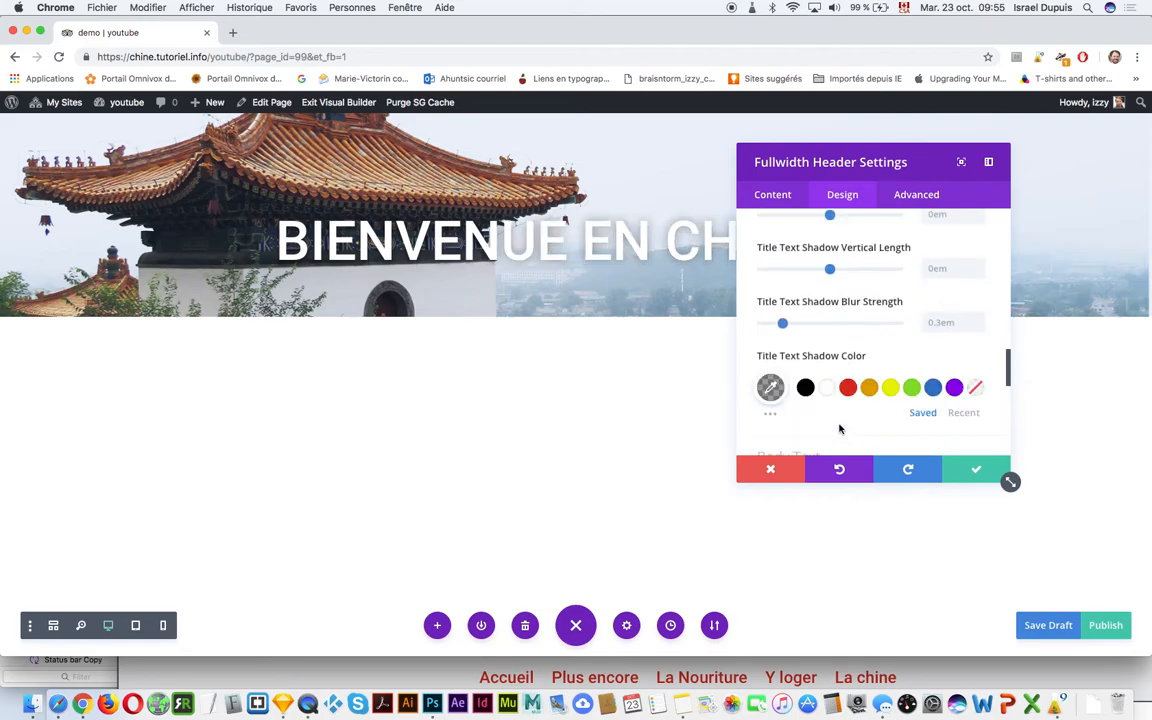
{"action": "left_click_drag", "start_coordinate": [782, 324], "coordinate": [773, 325]}
Move the settings window lower and compare the header in phone and tablet previews, ending on tablet.
{"action": "left_click_drag", "start_coordinate": [798, 162], "coordinate": [806, 245]}
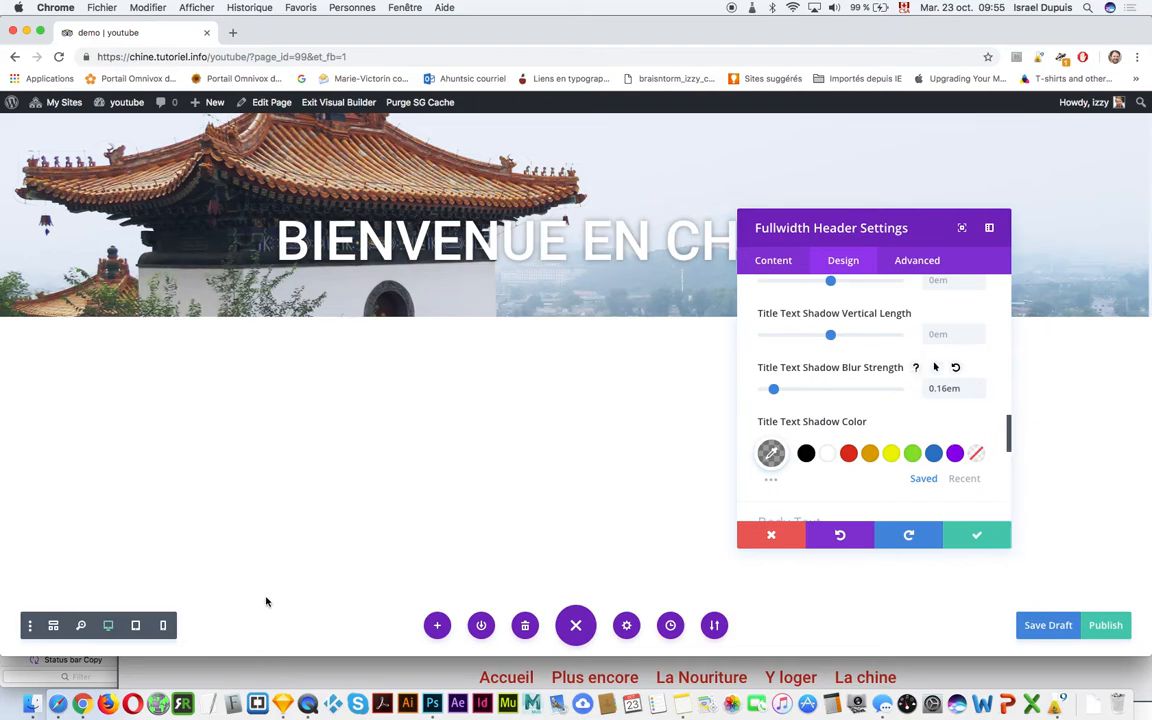
{"action": "left_click", "coordinate": [163, 626]}
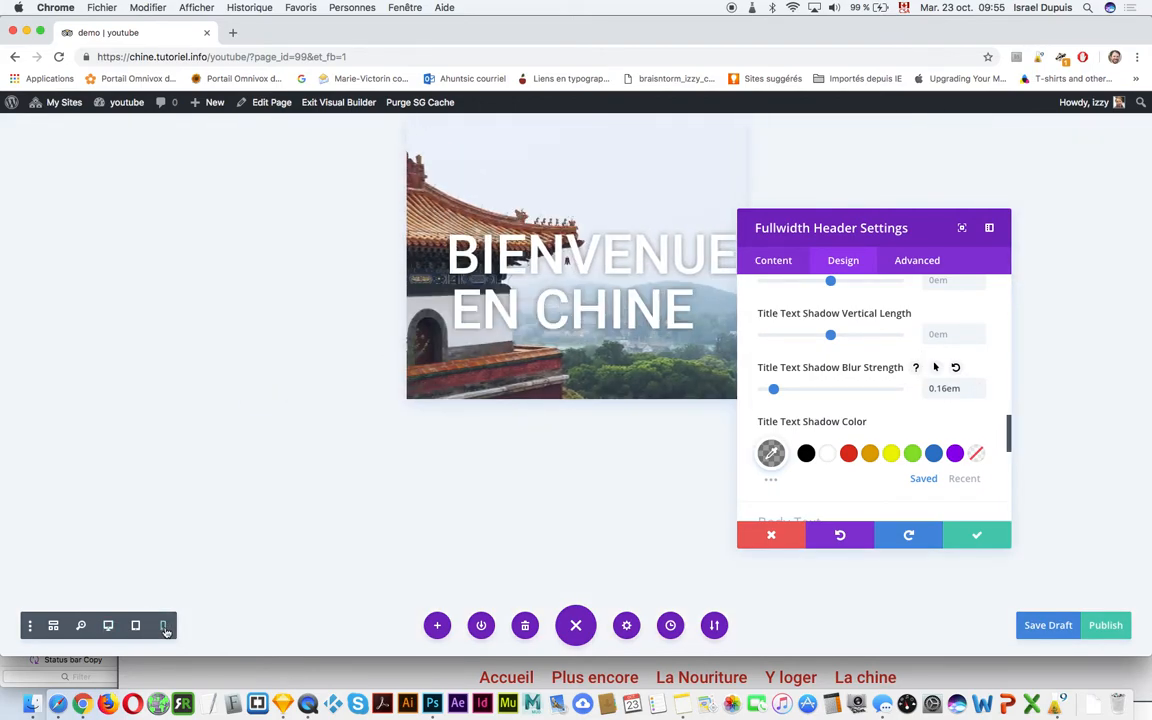
{"action": "left_click", "coordinate": [136, 626]}
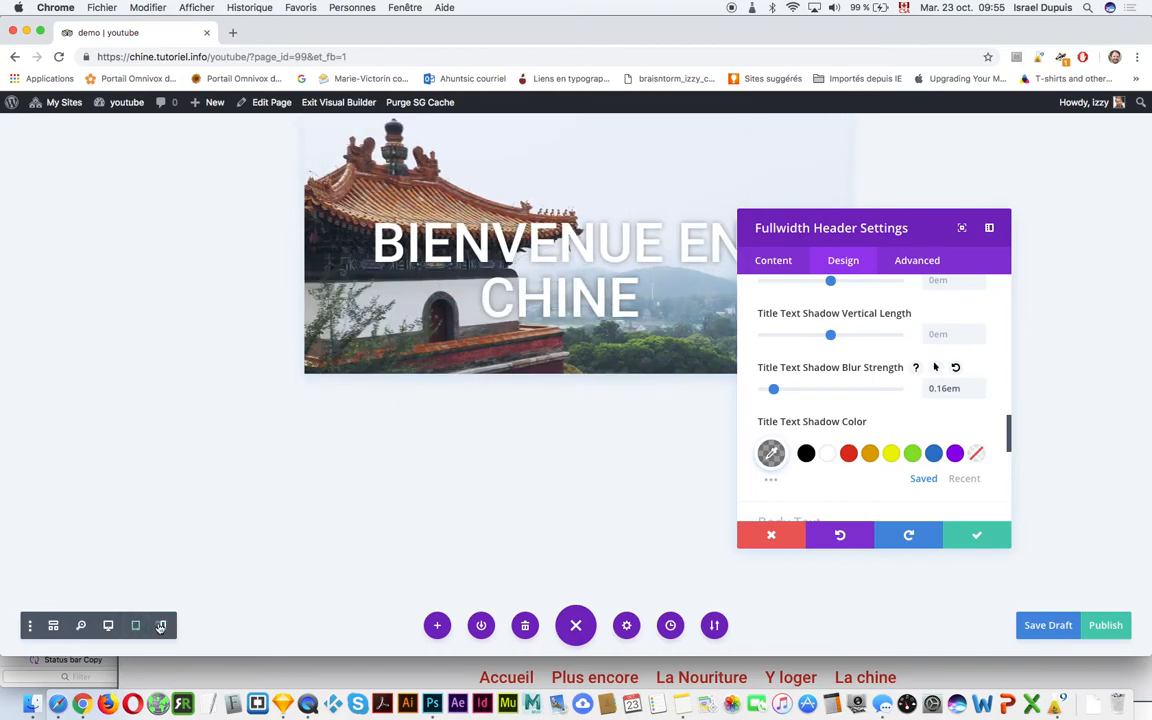
{"action": "left_click", "coordinate": [160, 626]}
{"action": "left_click", "coordinate": [136, 626]}
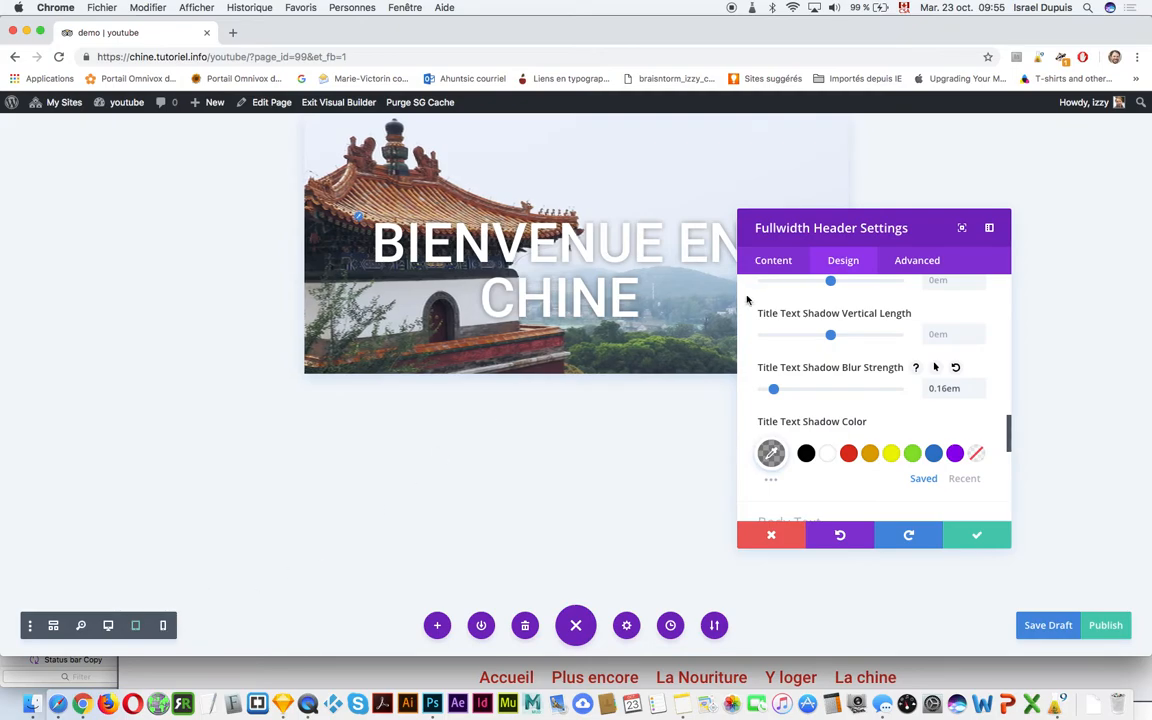
Enable responsive values for the title text size and set the tablet size to 57px.
{"action": "scroll", "coordinate": [873, 353], "scroll_direction": "up", "scroll_amount": 3}
{"action": "scroll", "coordinate": [873, 353], "scroll_direction": "up", "scroll_amount": 5}
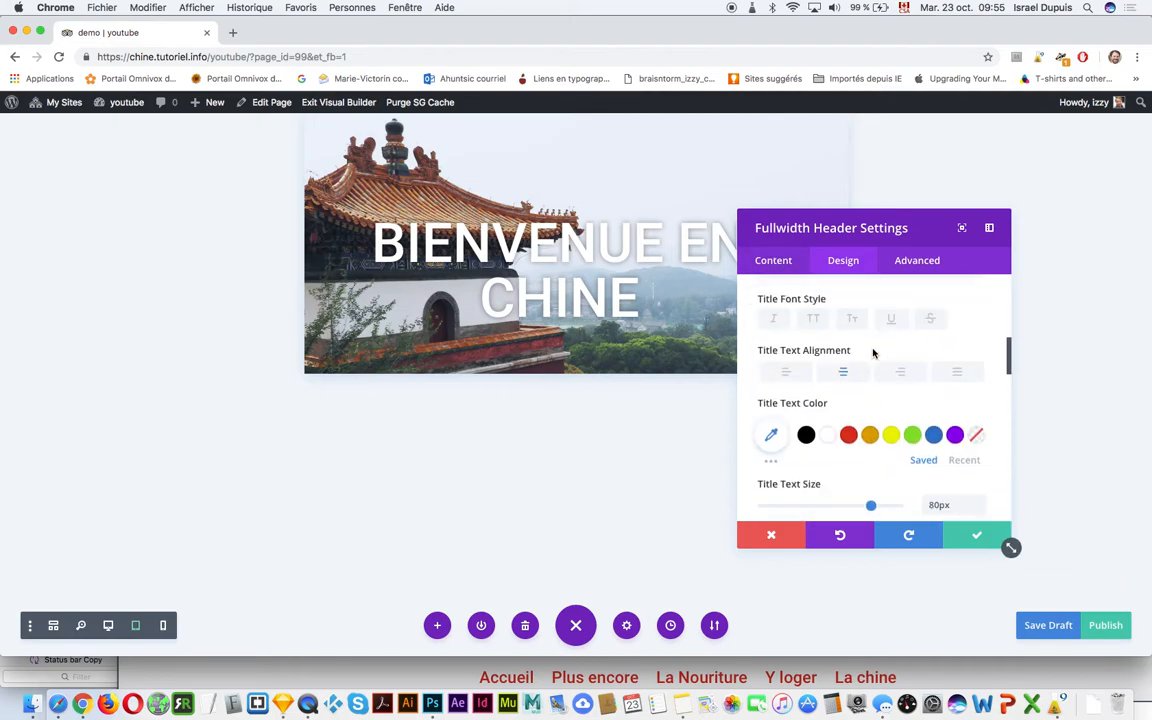
{"action": "scroll", "coordinate": [873, 353], "scroll_direction": "up", "scroll_amount": 2}
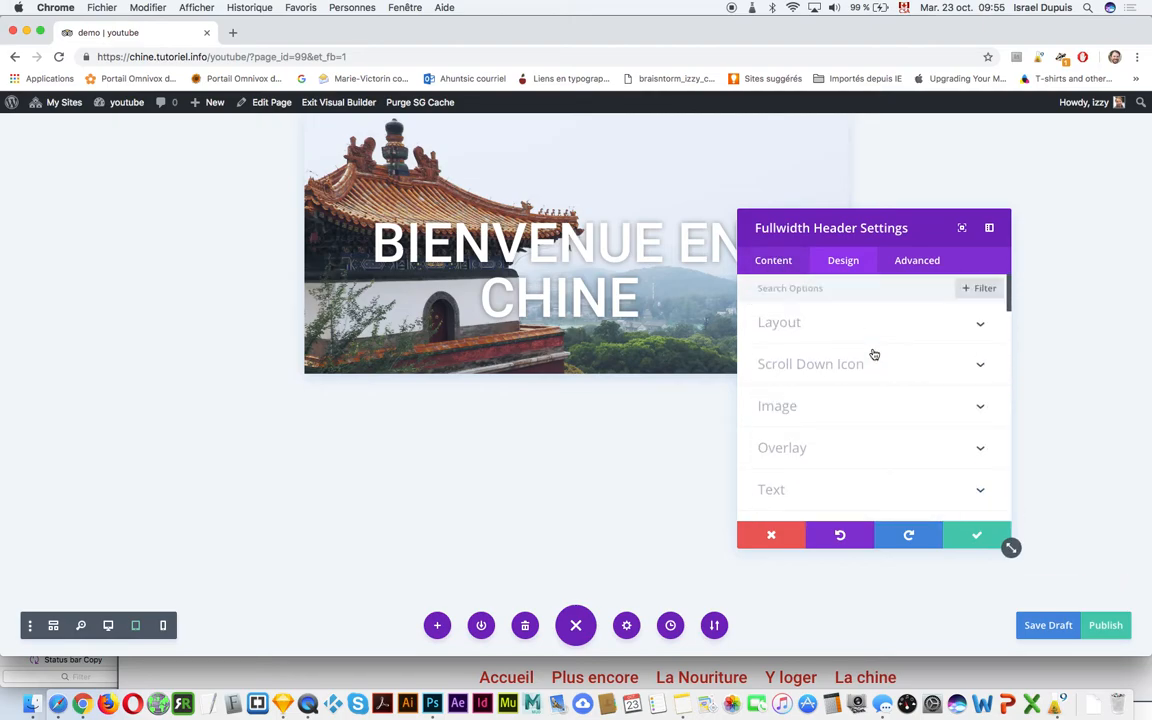
{"action": "scroll", "coordinate": [873, 353], "scroll_direction": "down", "scroll_amount": 10}
{"action": "scroll", "coordinate": [872, 353], "scroll_direction": "down", "scroll_amount": 5}
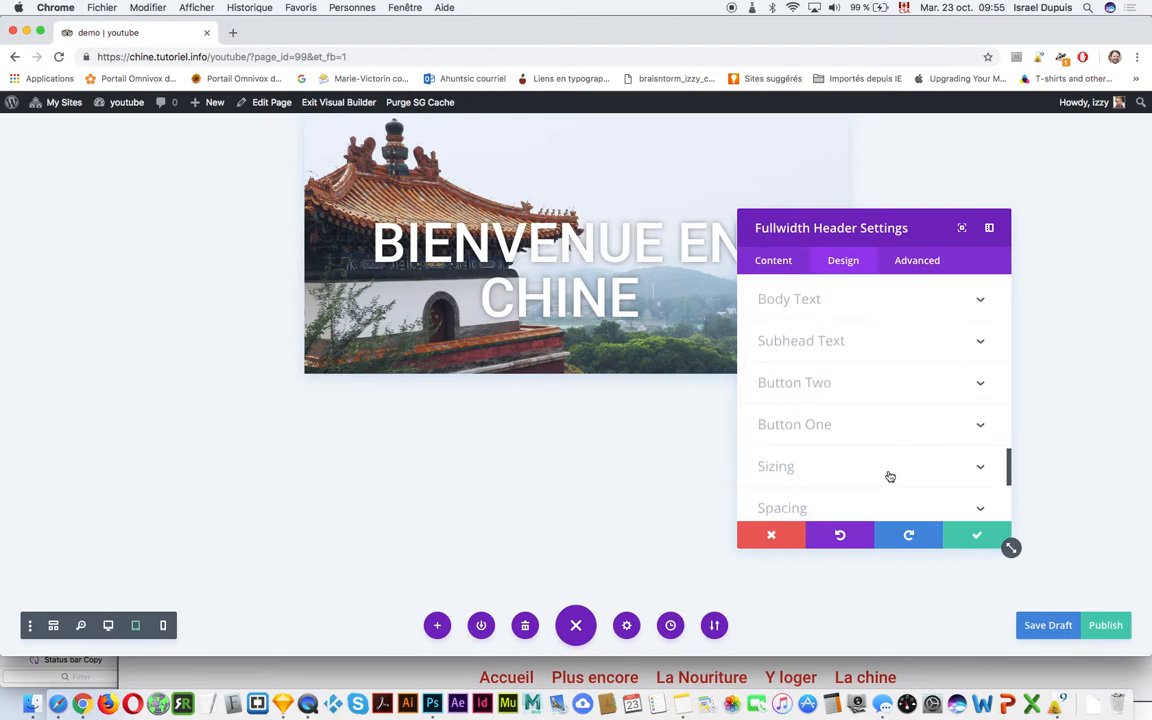
{"action": "scroll", "coordinate": [877, 350], "scroll_direction": "up", "scroll_amount": 3}
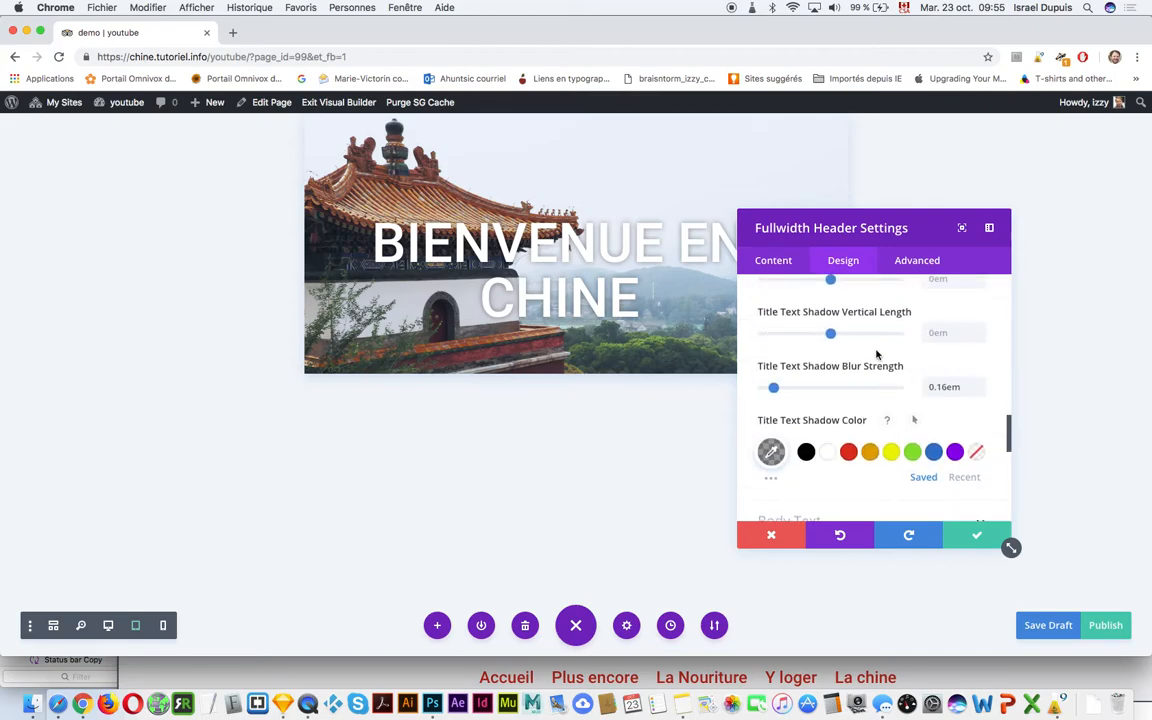
{"action": "scroll", "coordinate": [877, 353], "scroll_direction": "up", "scroll_amount": 2}
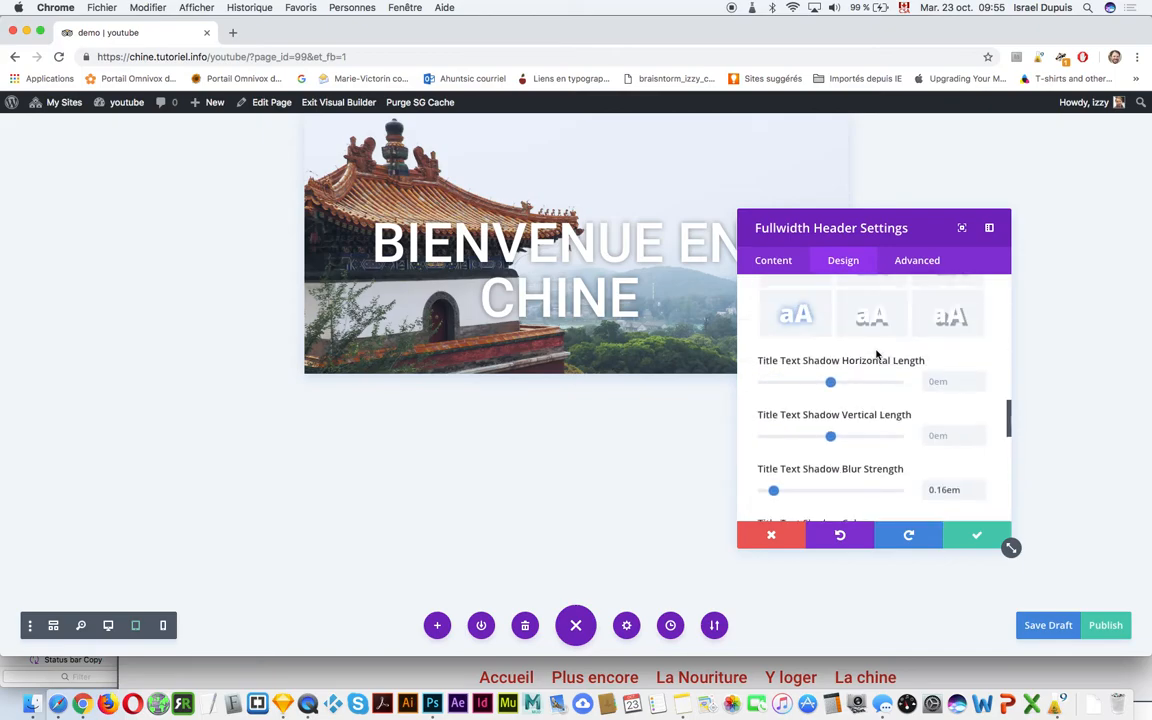
{"action": "scroll", "coordinate": [877, 362], "scroll_direction": "up", "scroll_amount": 4}
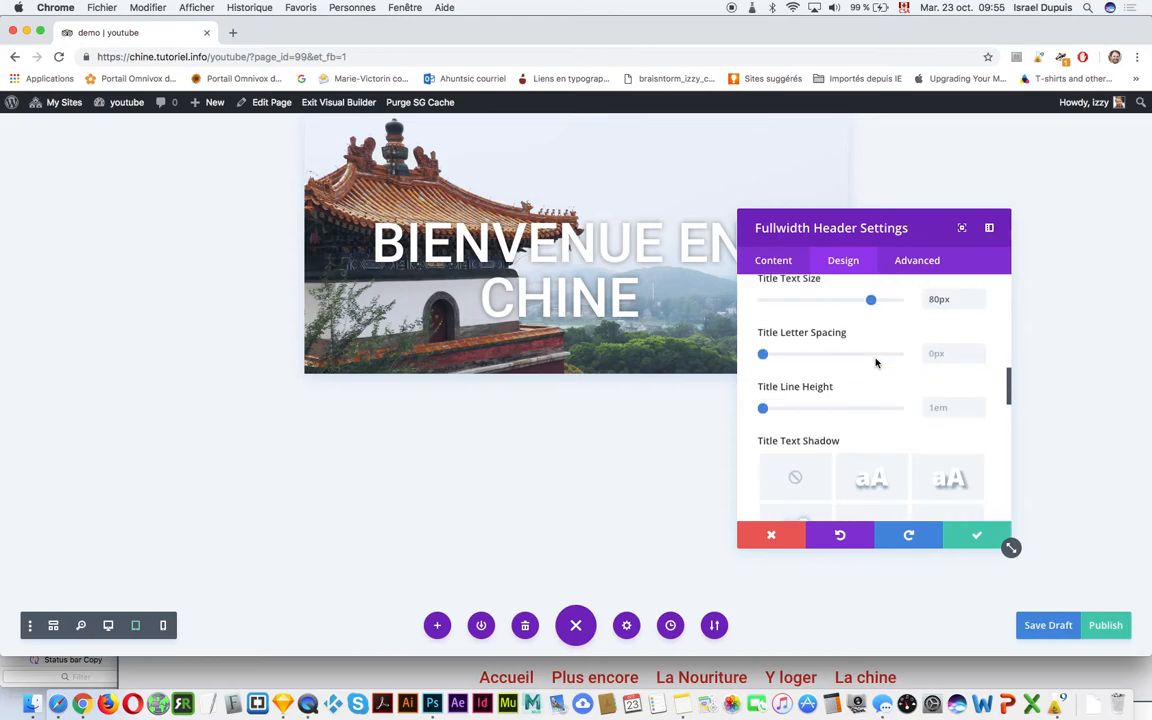
{"action": "scroll", "coordinate": [875, 362], "scroll_direction": "up", "scroll_amount": 1}
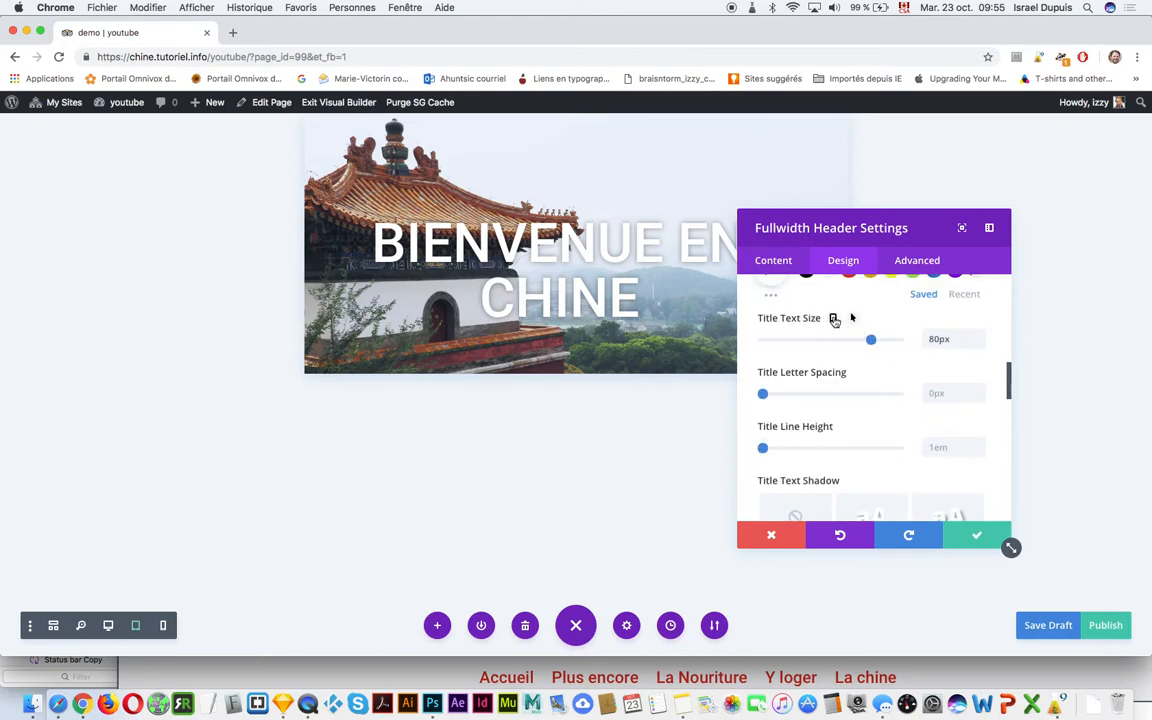
{"action": "left_click", "coordinate": [834, 319]}
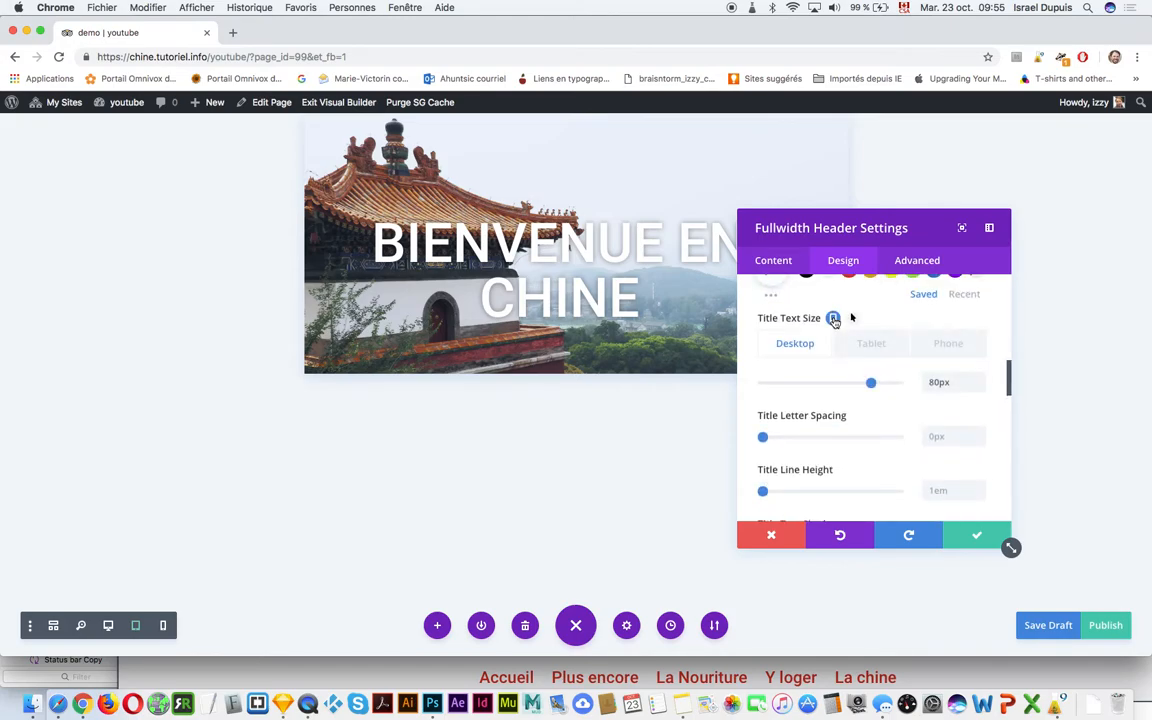
{"action": "left_click", "coordinate": [873, 344]}
{"action": "left_click_drag", "start_coordinate": [867, 387], "coordinate": [840, 386]}
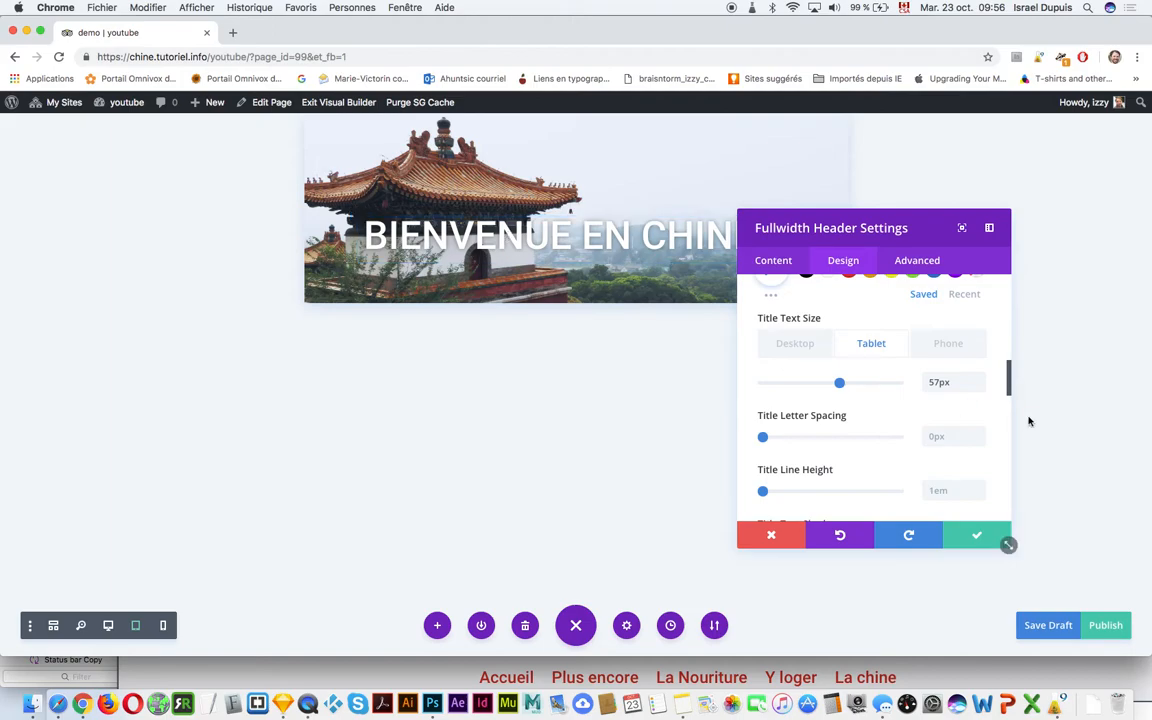
Set the phone title text size to 36px and return to the desktop values.
{"action": "left_click", "coordinate": [946, 345]}
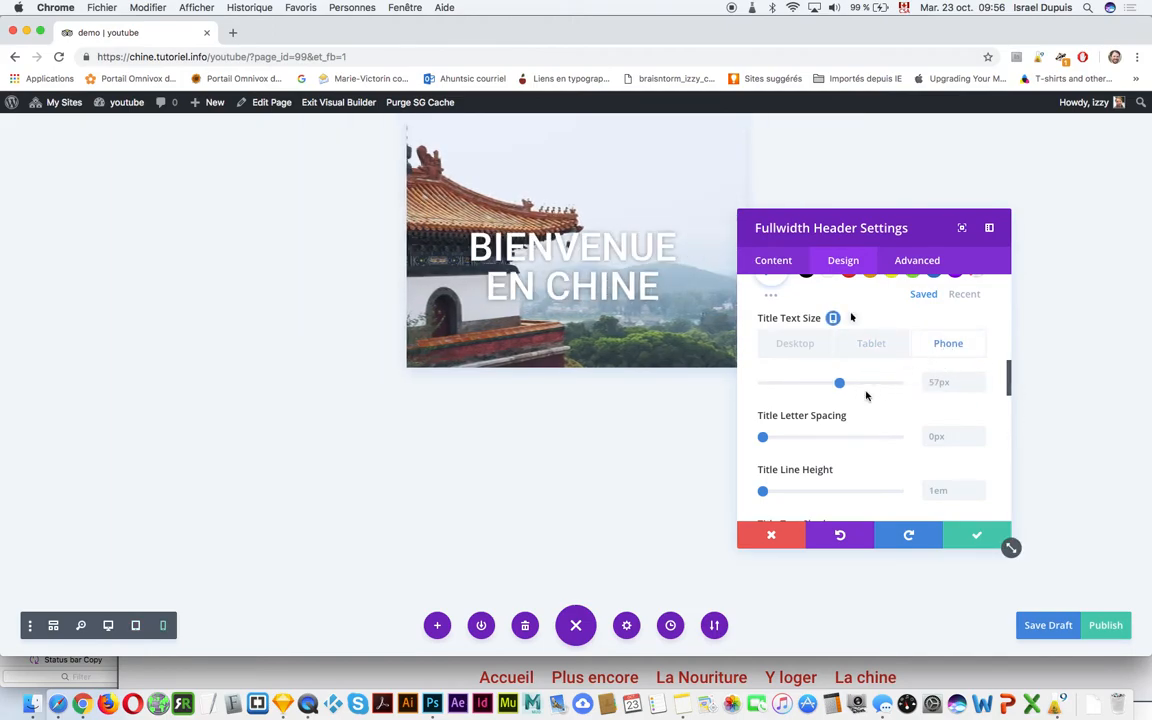
{"action": "left_click_drag", "start_coordinate": [840, 387], "coordinate": [811, 385]}
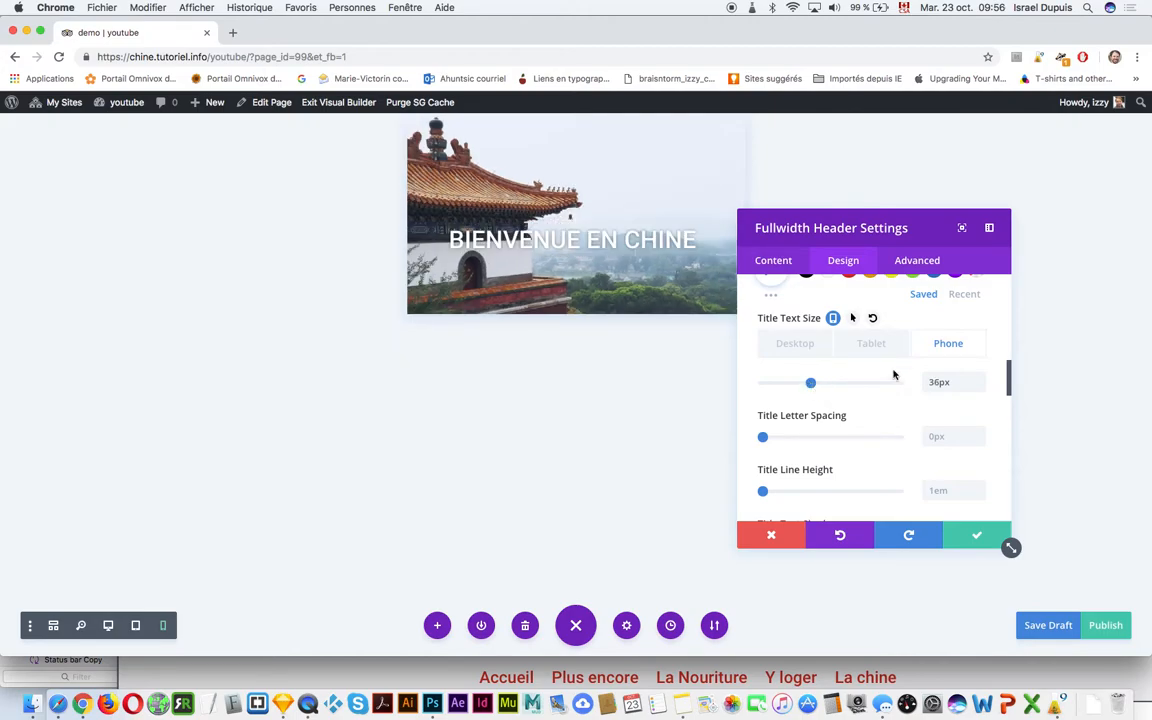
{"action": "left_click", "coordinate": [795, 344]}
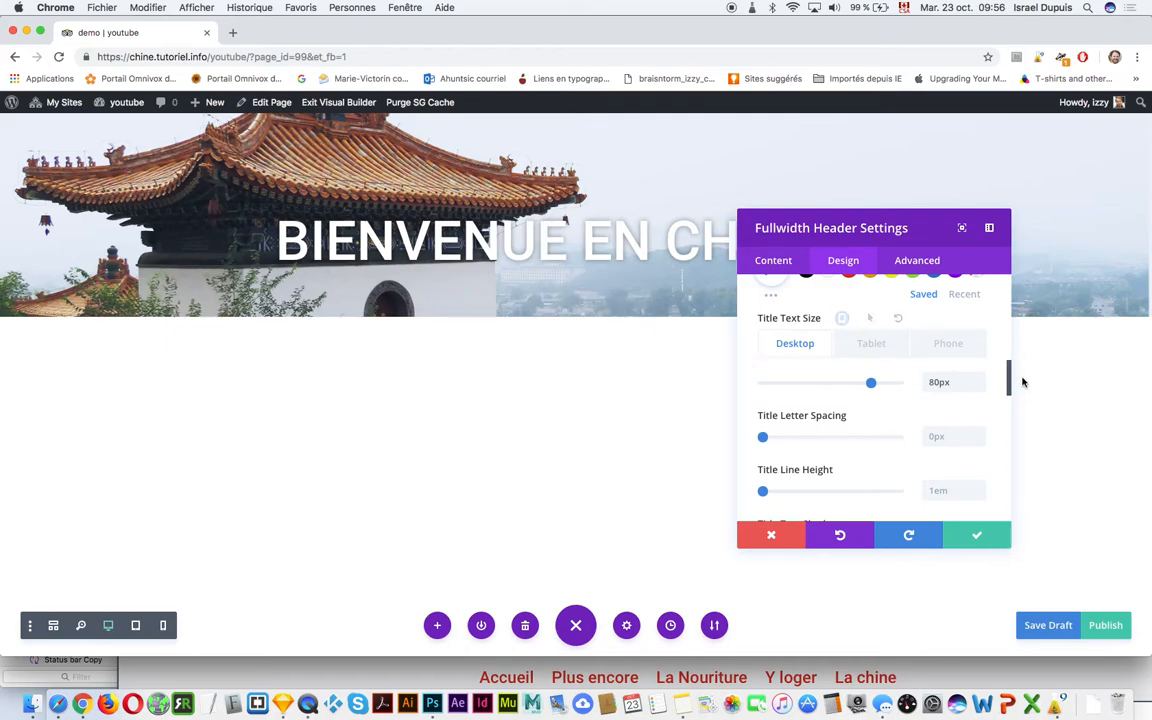
Set the header title's line height to 2.3em.
{"action": "mouse_move", "coordinate": [1008, 385]}
{"action": "left_mouse_down"}
{"action": "mouse_move", "coordinate": [1008, 306]}
{"action": "mouse_move", "coordinate": [1009, 396]}
{"action": "left_mouse_up"}
{"action": "left_click_drag", "start_coordinate": [764, 373], "coordinate": [847, 379]}
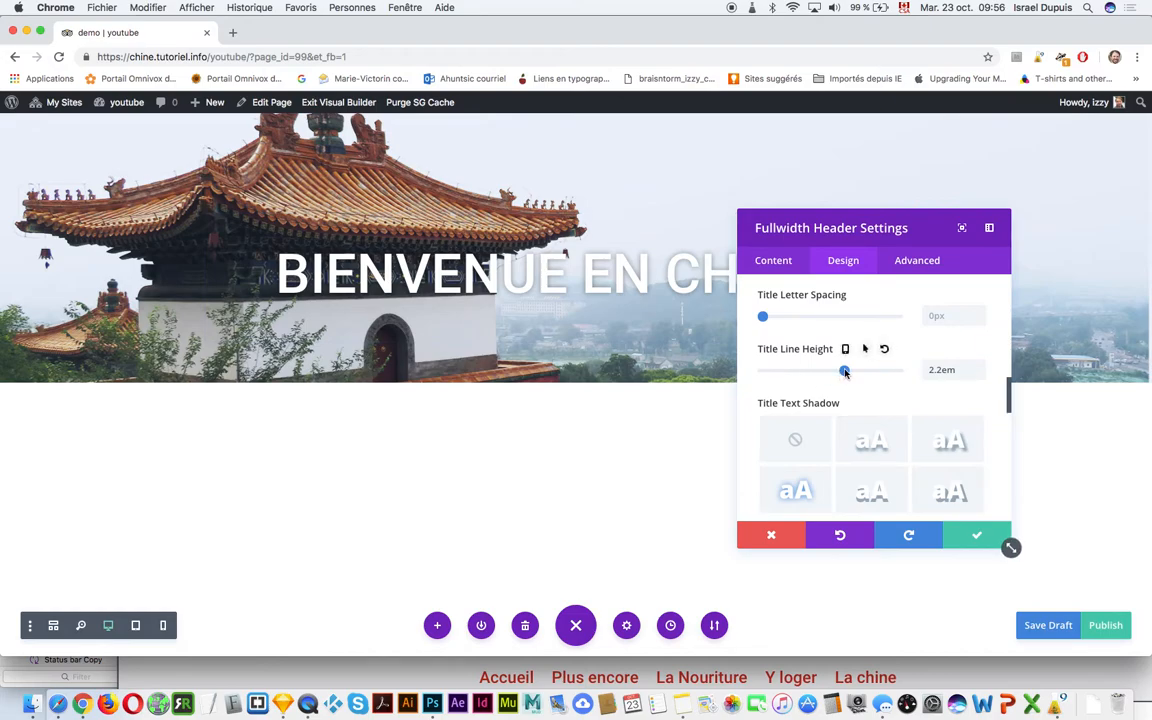
{"action": "left_click_drag", "start_coordinate": [844, 371], "coordinate": [852, 373]}
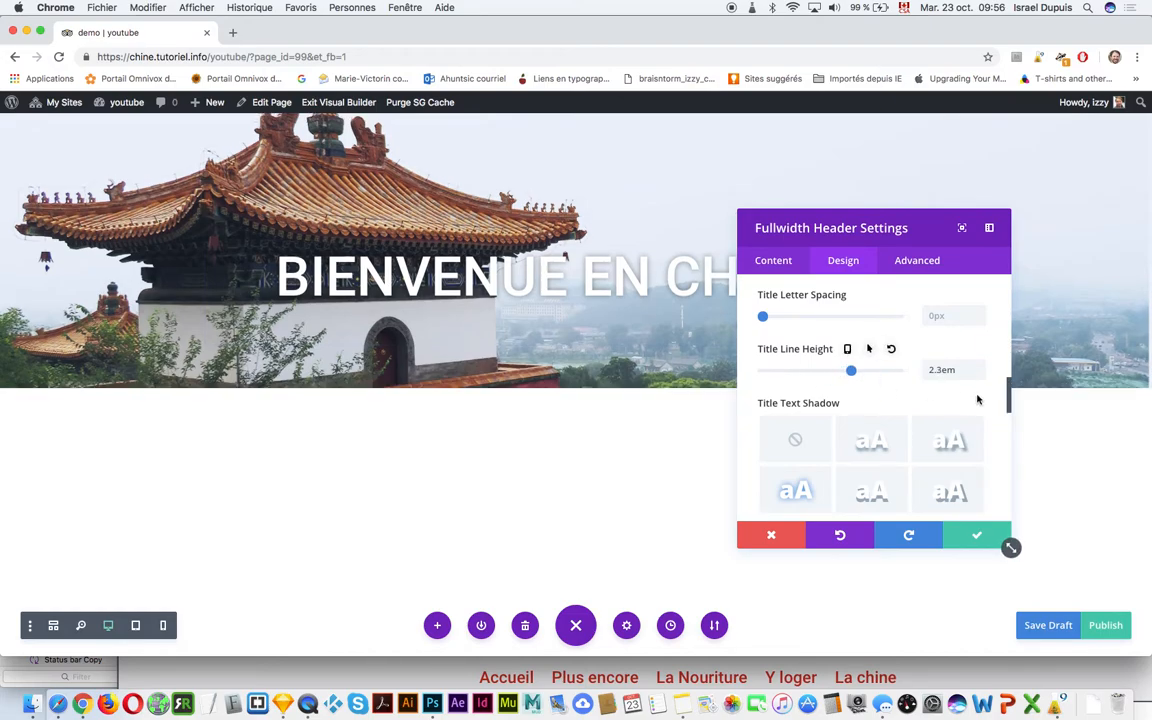
Open the header's spacing options and set the bottom custom padding to 101px.
{"action": "left_click_drag", "start_coordinate": [1009, 398], "coordinate": [1007, 302]}
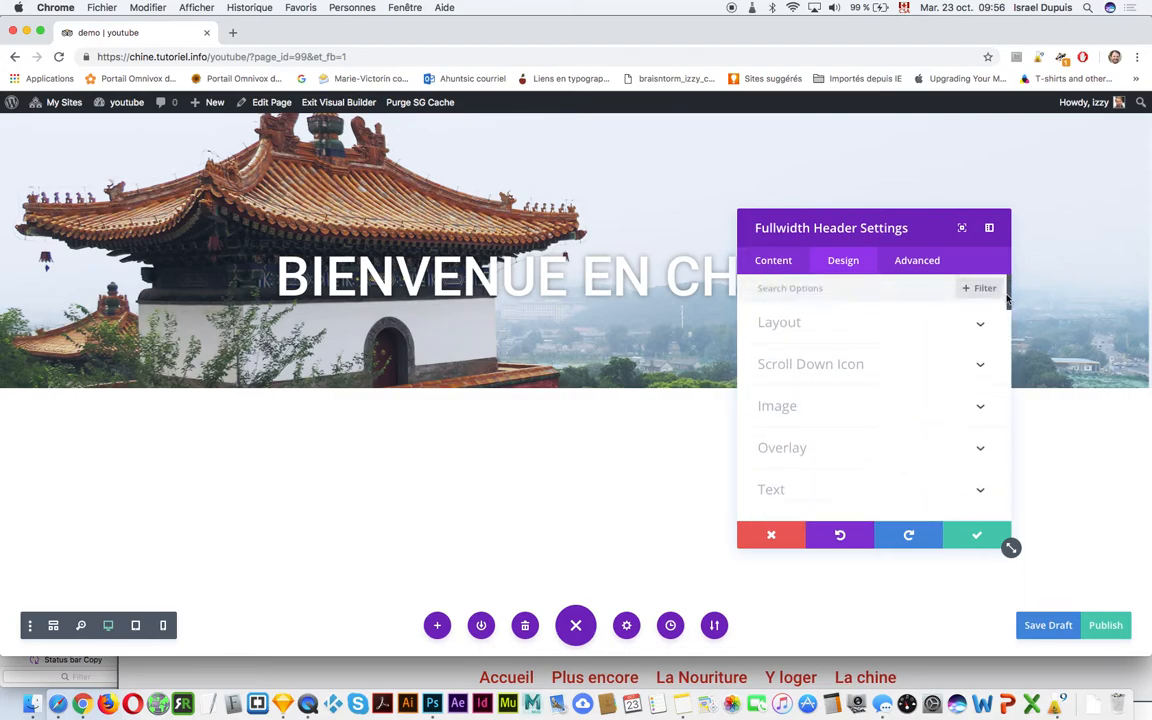
{"action": "left_click", "coordinate": [773, 261]}
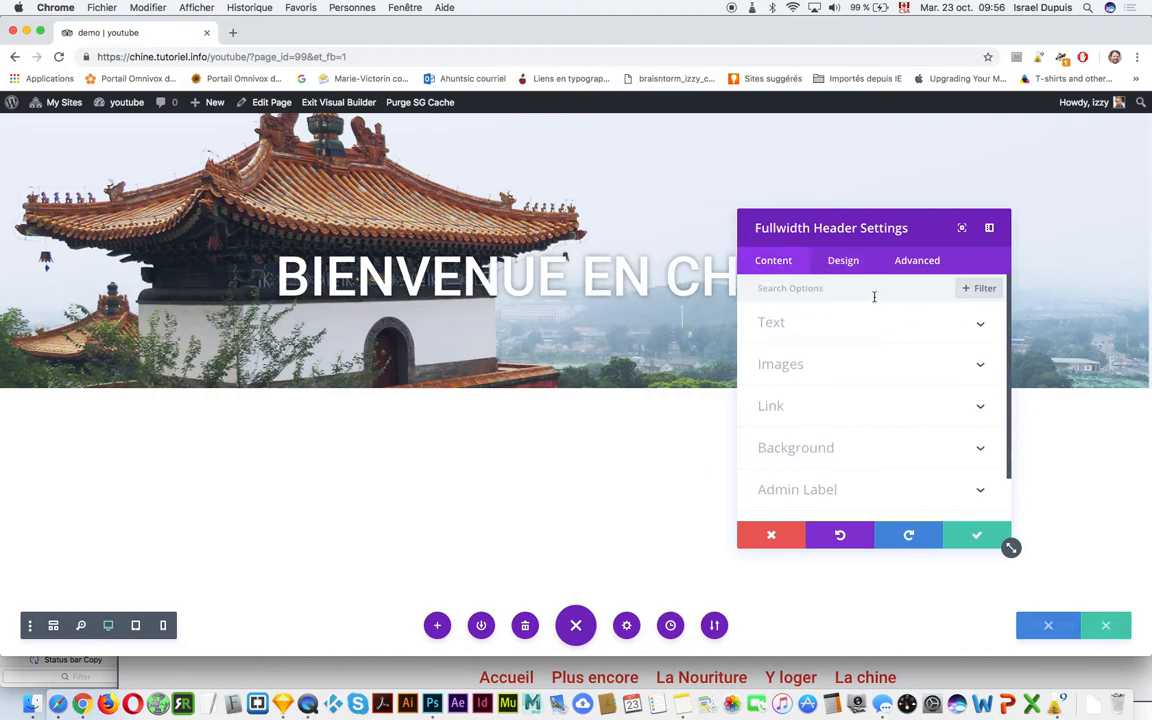
{"action": "left_click", "coordinate": [853, 266]}
{"action": "left_click_drag", "start_coordinate": [1009, 305], "coordinate": [977, 489]}
{"action": "left_click", "coordinate": [965, 466]}
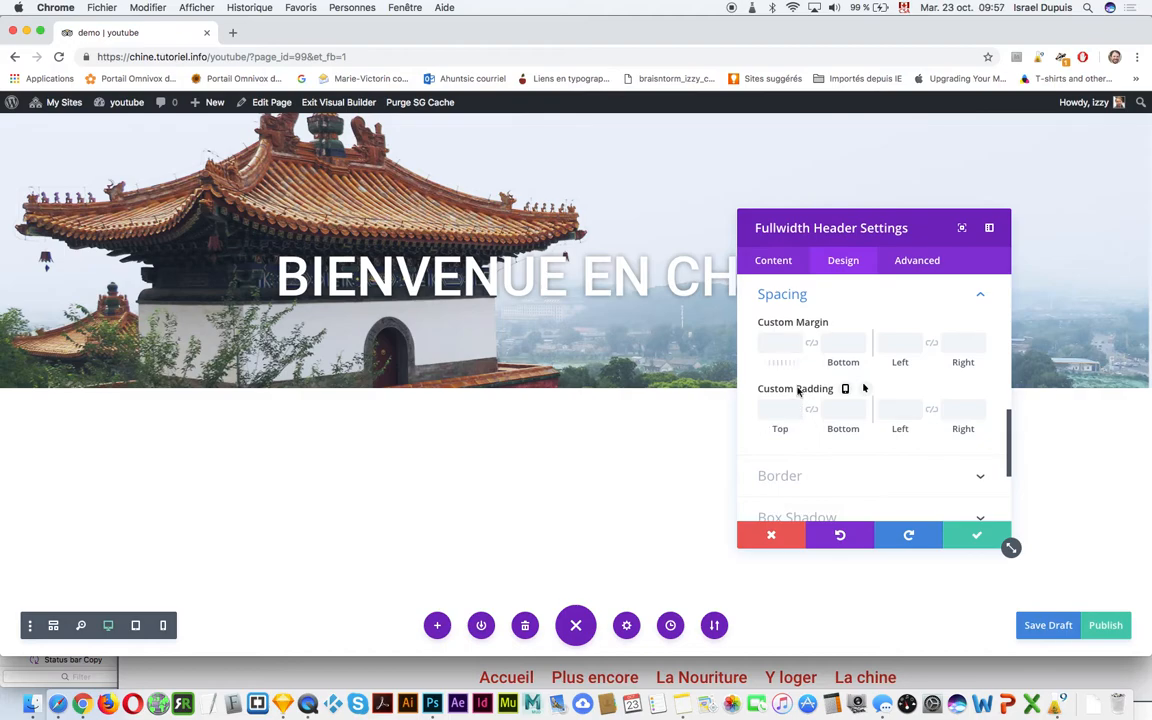
{"action": "left_click", "coordinate": [858, 414]}
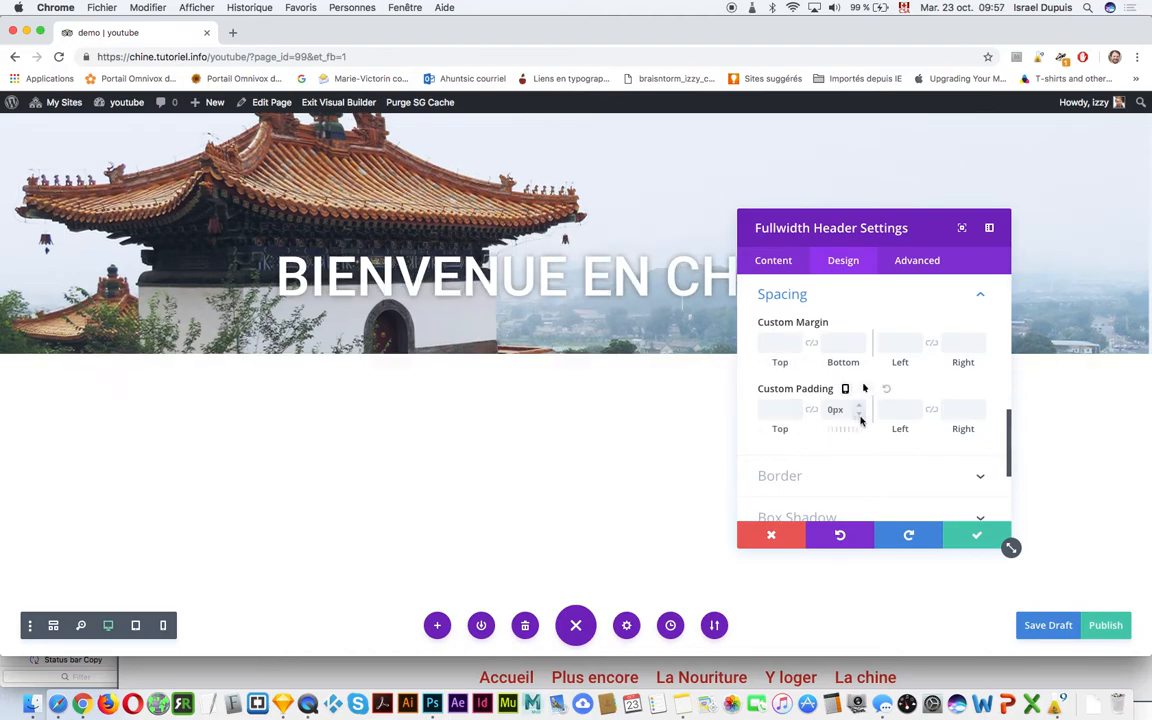
{"action": "left_click", "coordinate": [861, 405]}
{"action": "left_click", "coordinate": [861, 405]}
{"action": "left_click", "coordinate": [861, 405]}
{"action": "left_click", "coordinate": [861, 405]}
{"action": "left_click", "coordinate": [861, 405]}
{"action": "left_click", "coordinate": [861, 405]}
{"action": "left_click", "coordinate": [861, 405]}
{"action": "left_click", "coordinate": [861, 405]}
{"action": "left_click", "coordinate": [861, 405]}
{"action": "left_click", "coordinate": [861, 405]}
{"action": "left_click", "coordinate": [861, 406]}
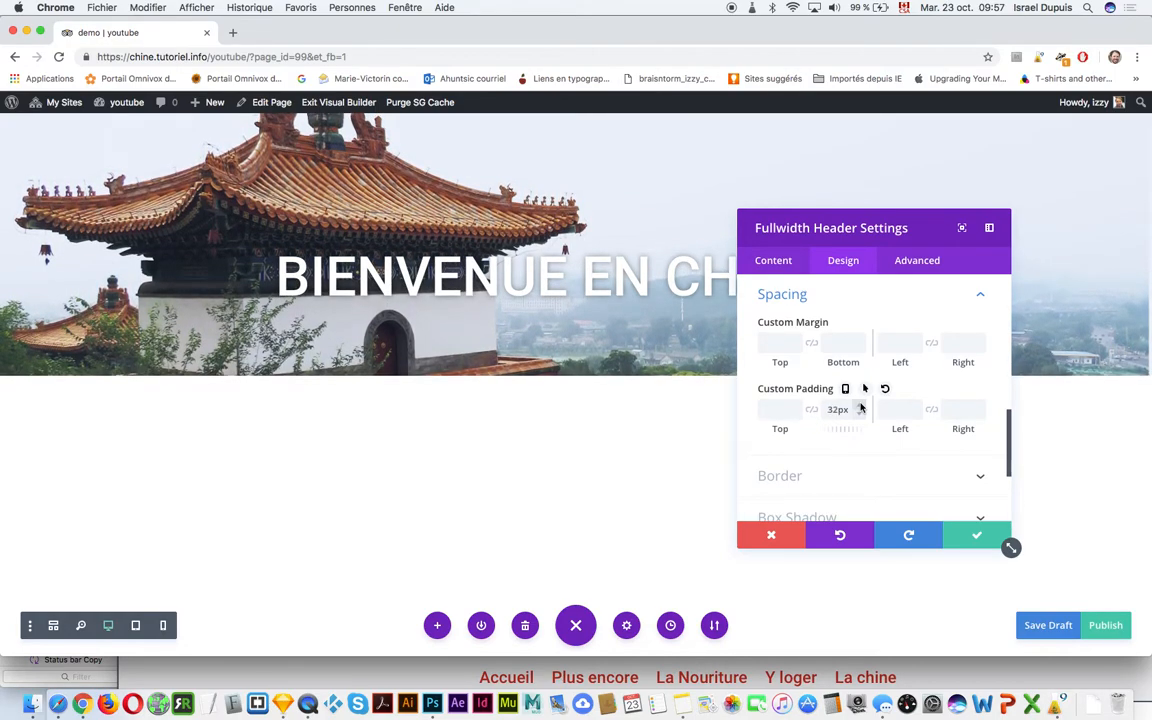
{"action": "left_click_drag", "start_coordinate": [861, 408], "coordinate": [861, 408]}
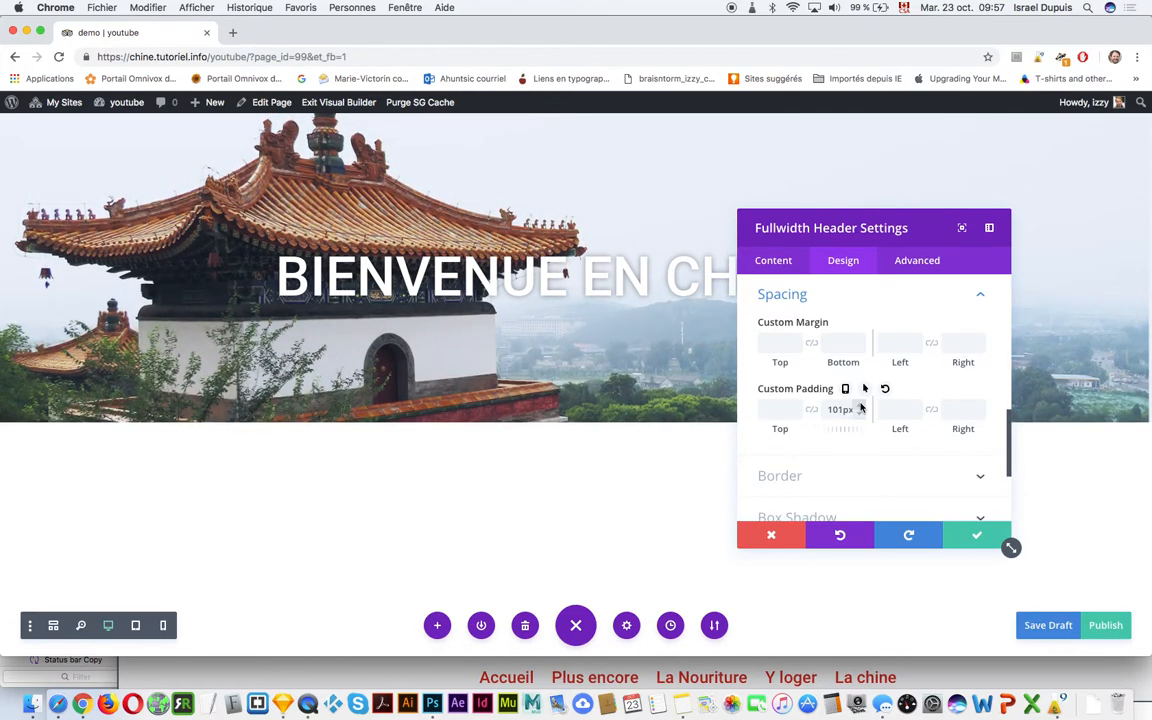
Check the header in the tablet preview, return to desktop, then accept the header settings and publish the page.
{"action": "left_click", "coordinate": [136, 625]}
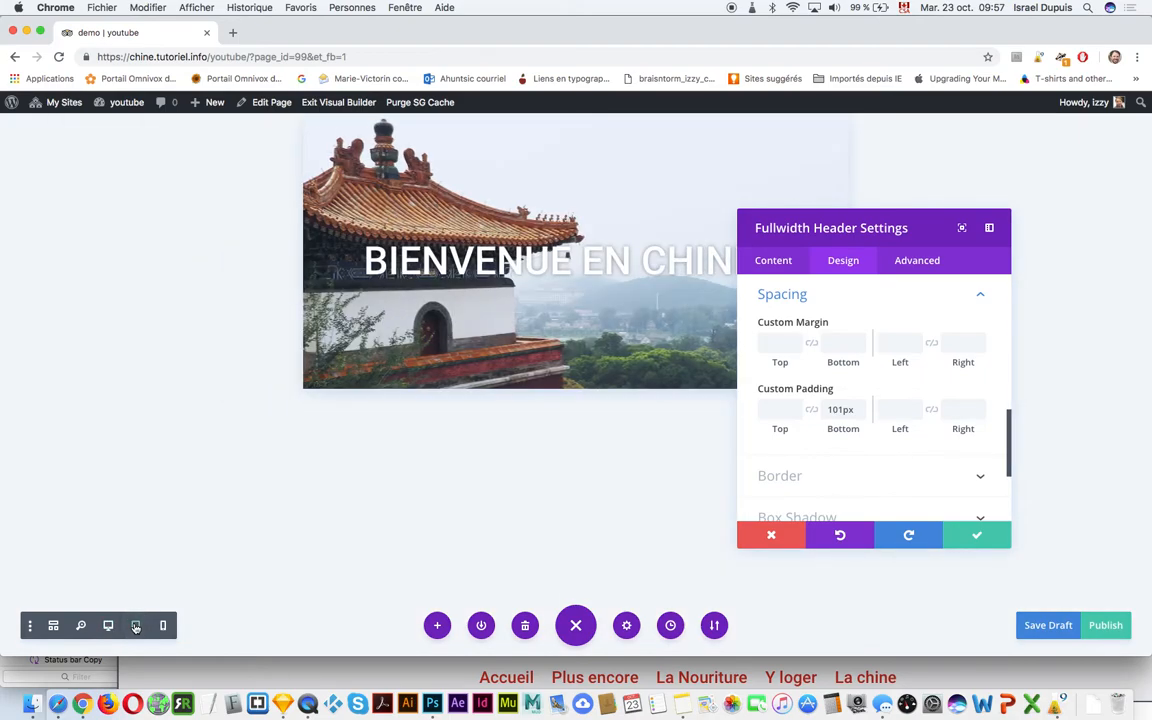
{"action": "left_click", "coordinate": [107, 627]}
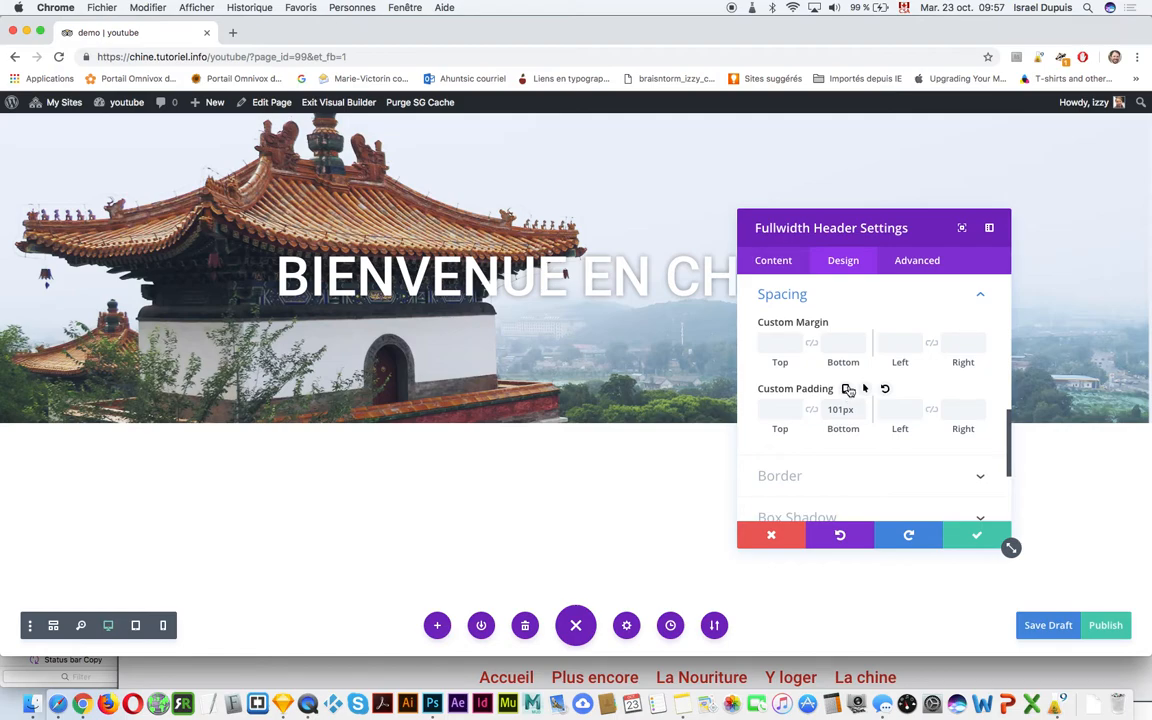
{"action": "left_click", "coordinate": [975, 537]}
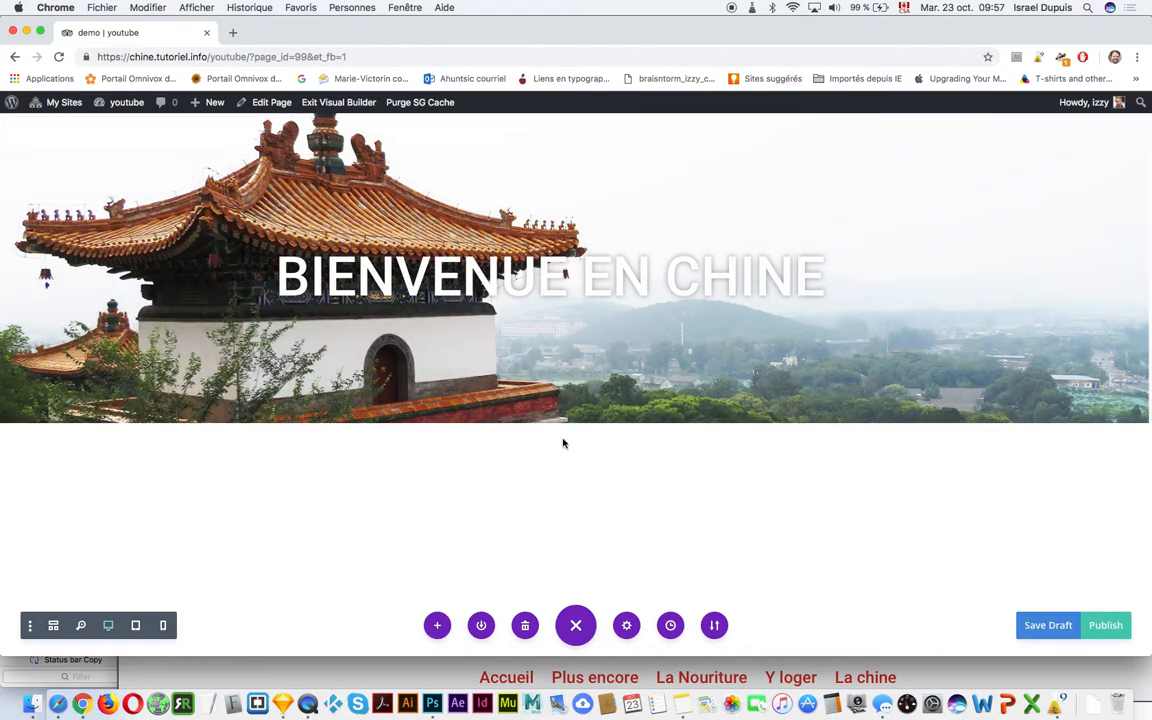
{"action": "left_click", "coordinate": [1106, 634]}
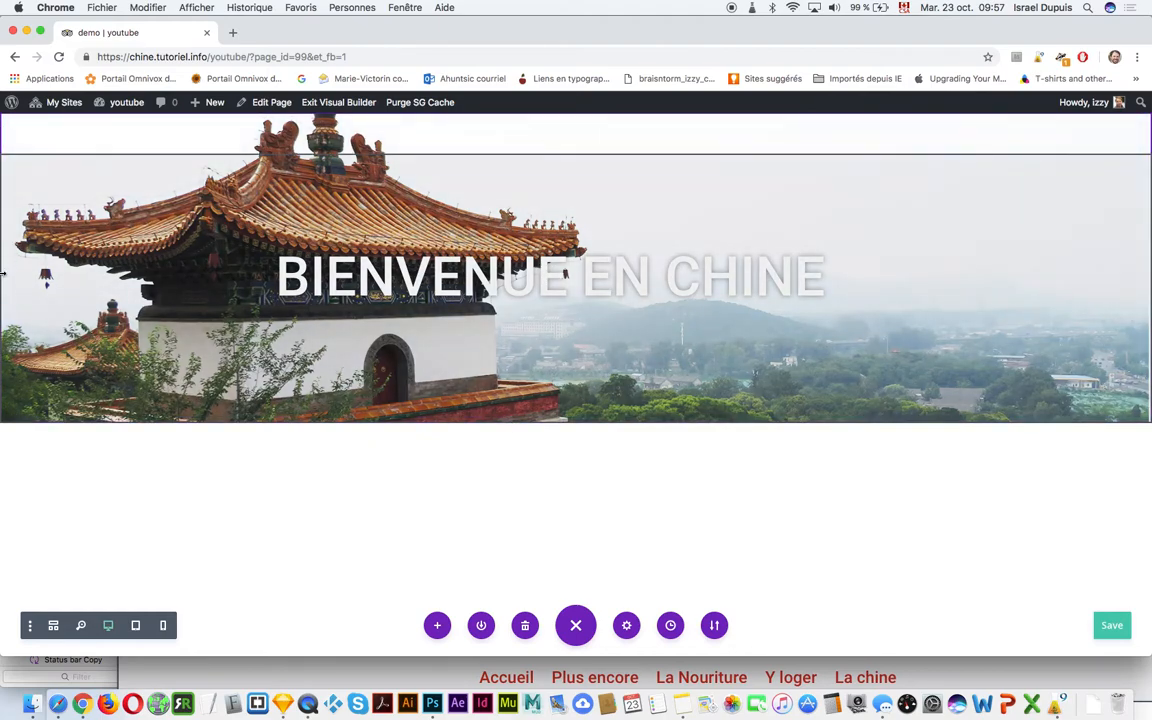
Switch the builder to wireframe view and examine the menu bar of the finished example page in Safari, returning to Chrome.
{"action": "left_click", "coordinate": [56, 626]}
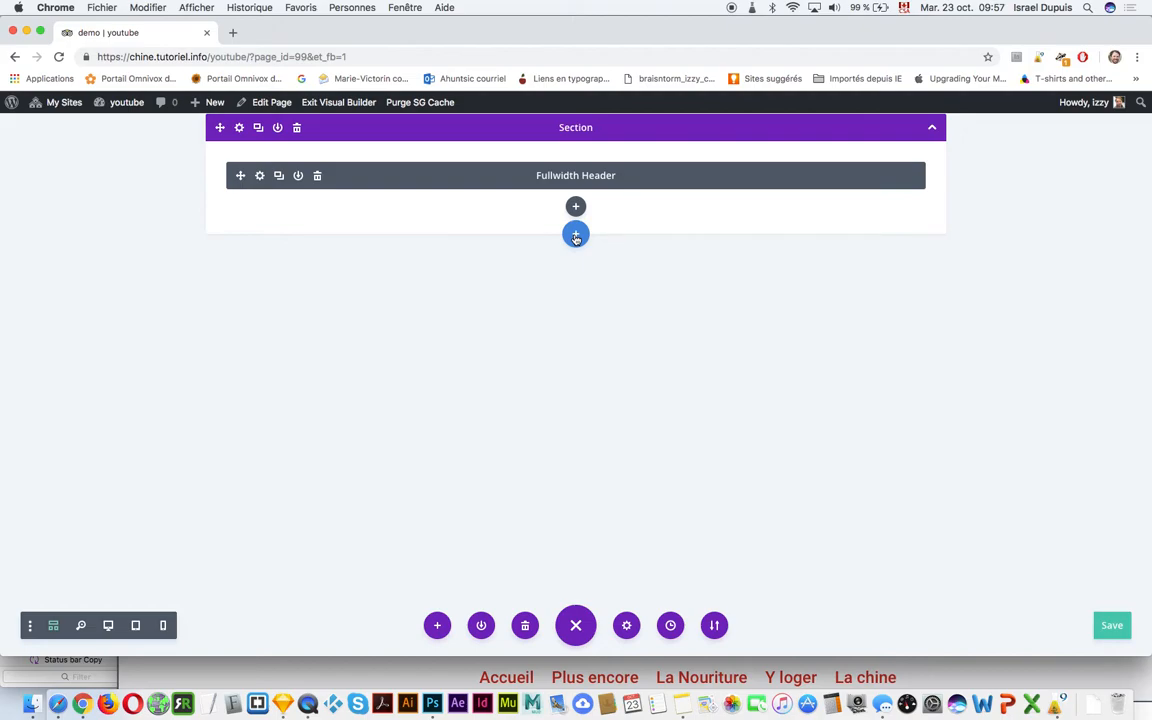
{"action": "mouse_move", "coordinate": [494, 34]}
{"action": "left_mouse_down"}
{"action": "mouse_move", "coordinate": [540, 173]}
{"action": "mouse_move", "coordinate": [472, 34]}
{"action": "mouse_move", "coordinate": [489, 19]}
{"action": "left_mouse_up"}
{"action": "left_click", "coordinate": [965, 665]}
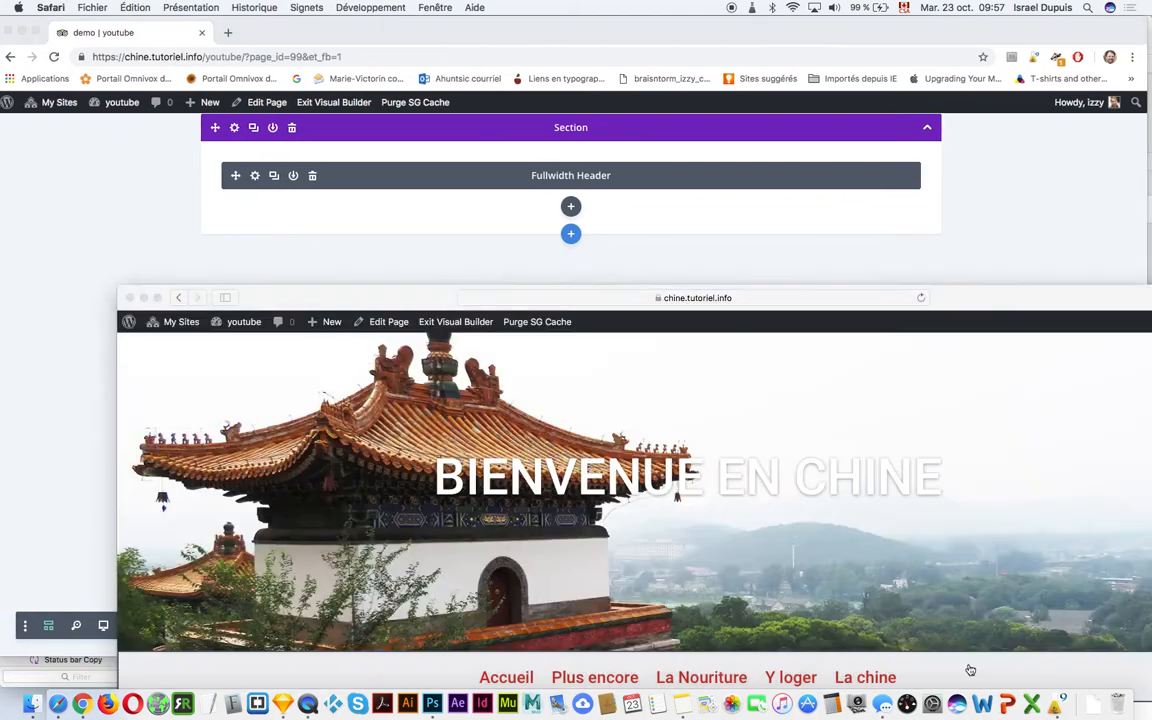
{"action": "double_click", "coordinate": [946, 303]}
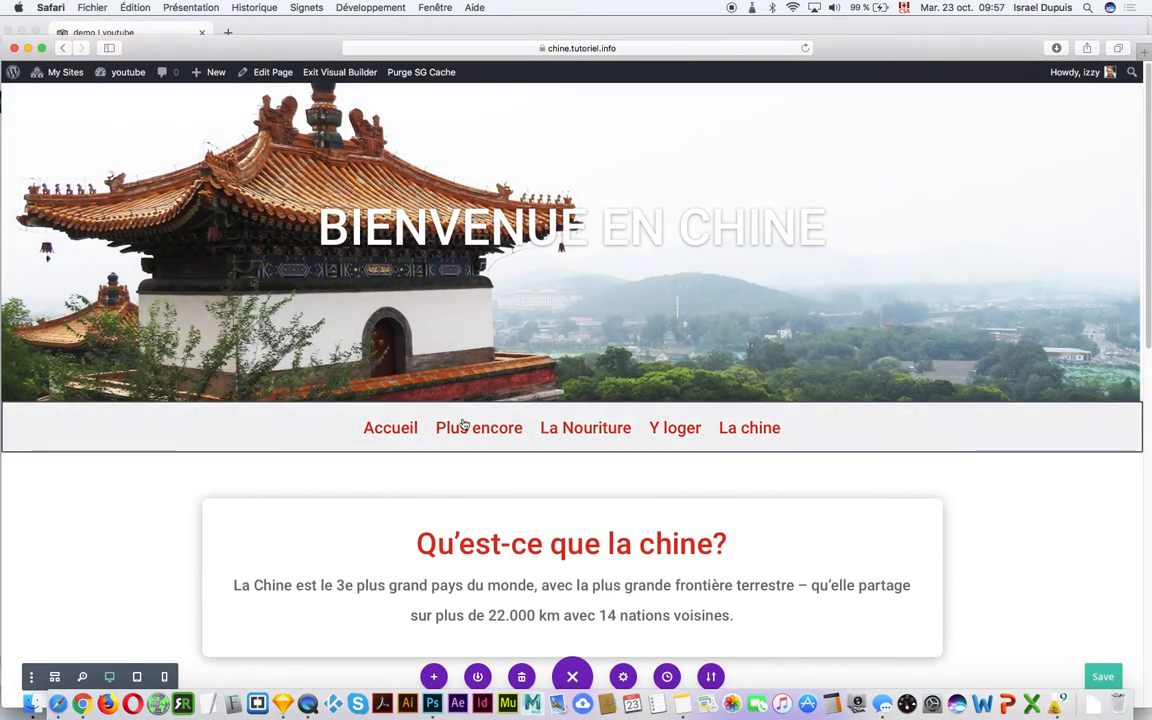
{"action": "left_click_drag", "start_coordinate": [890, 52], "coordinate": [965, 275]}
{"action": "left_click", "coordinate": [967, 153]}
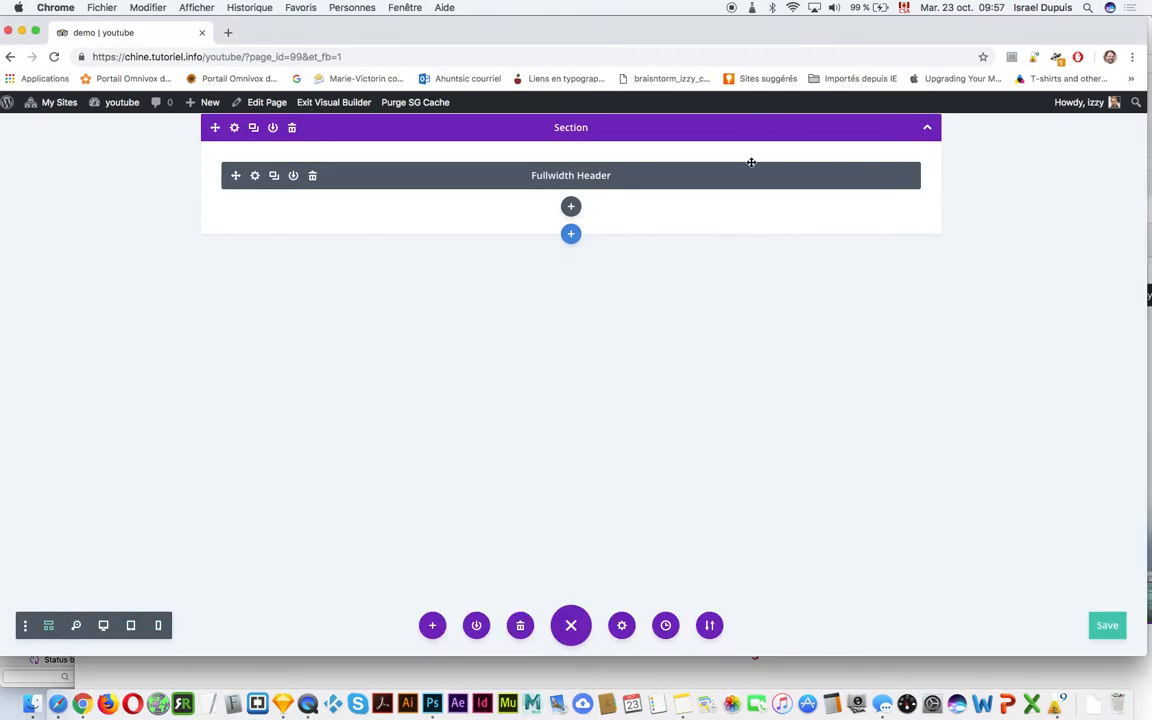
Add a fullwidth section below the header section and insert a Fullwidth Menu module using the principal menu.
{"action": "left_click", "coordinate": [571, 234]}
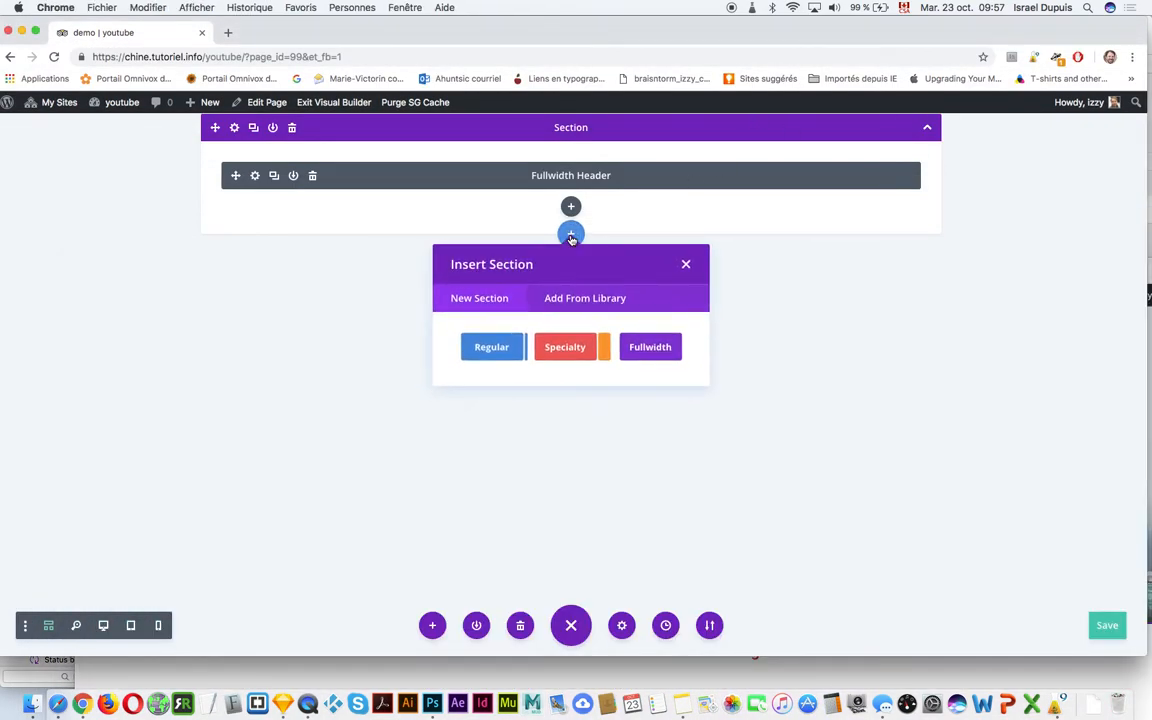
{"action": "left_click", "coordinate": [647, 346]}
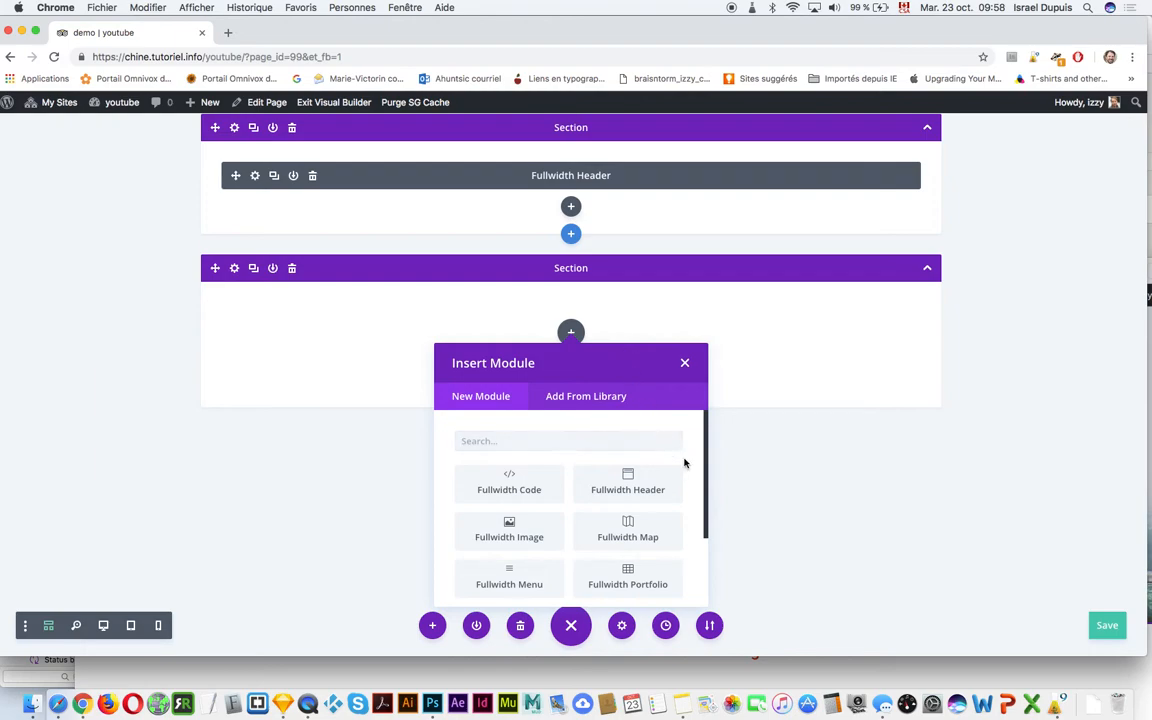
{"action": "left_click_drag", "start_coordinate": [708, 456], "coordinate": [712, 527]}
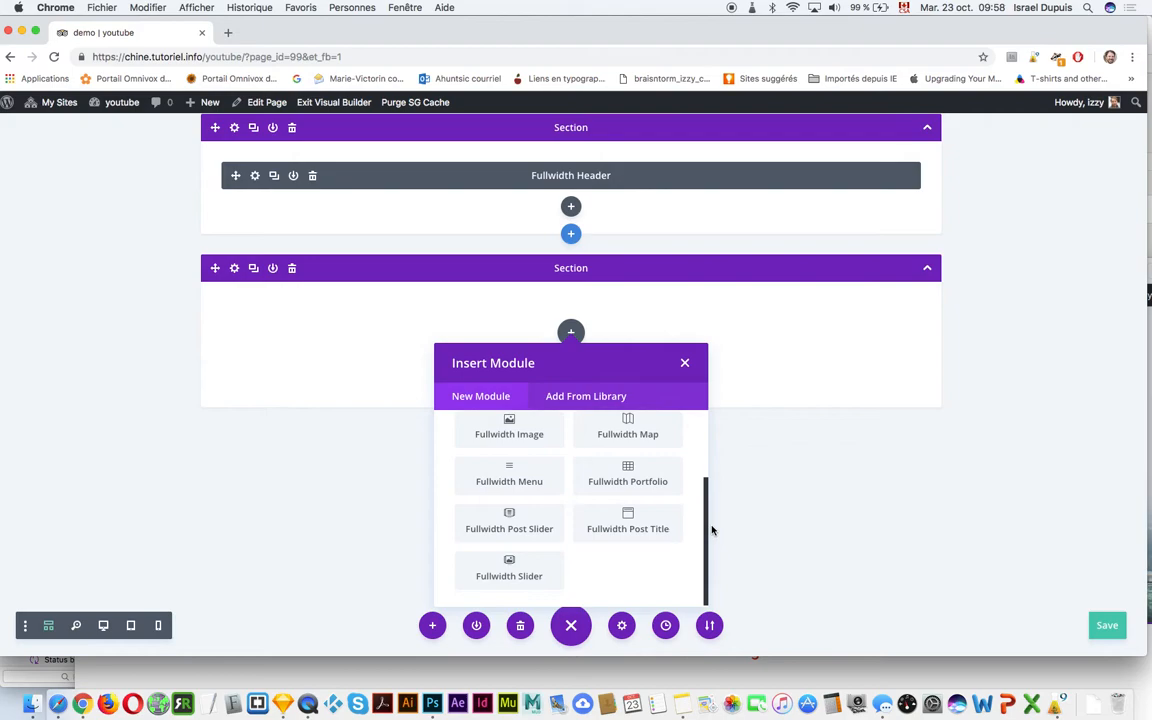
{"action": "left_click", "coordinate": [500, 481]}
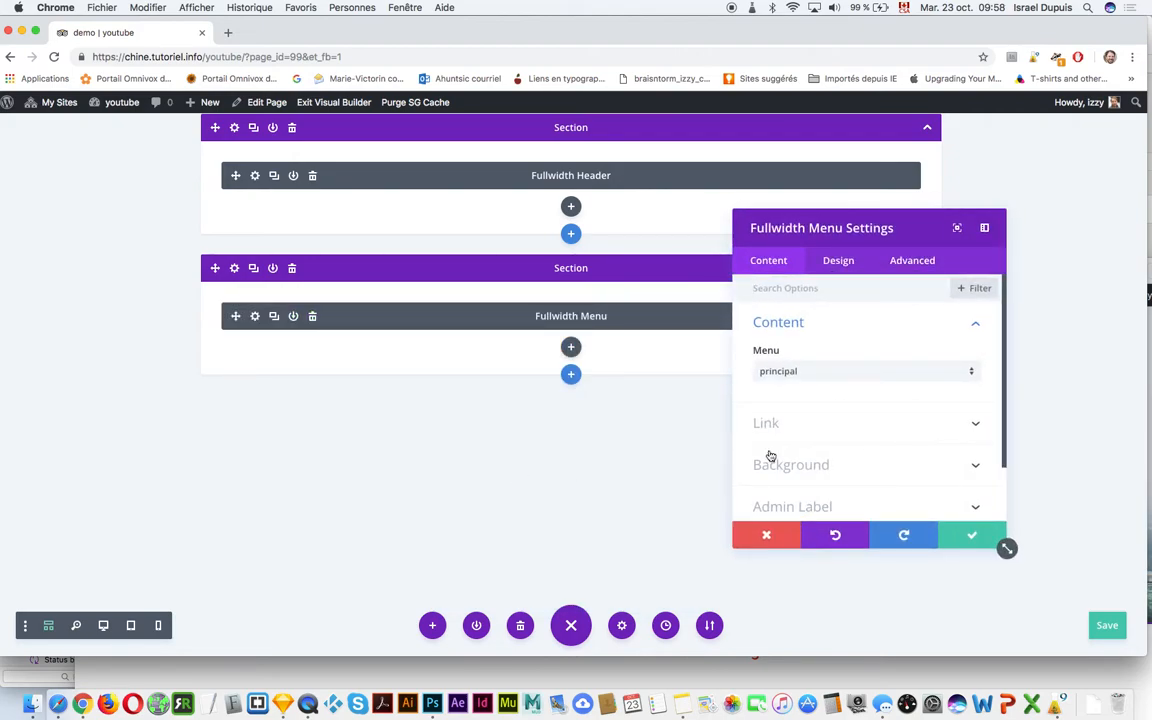
{"action": "left_click", "coordinate": [874, 376]}
{"action": "left_click", "coordinate": [876, 382]}
Check how the new menu displays under the header in tablet and desktop previews.
{"action": "left_click", "coordinate": [131, 626]}
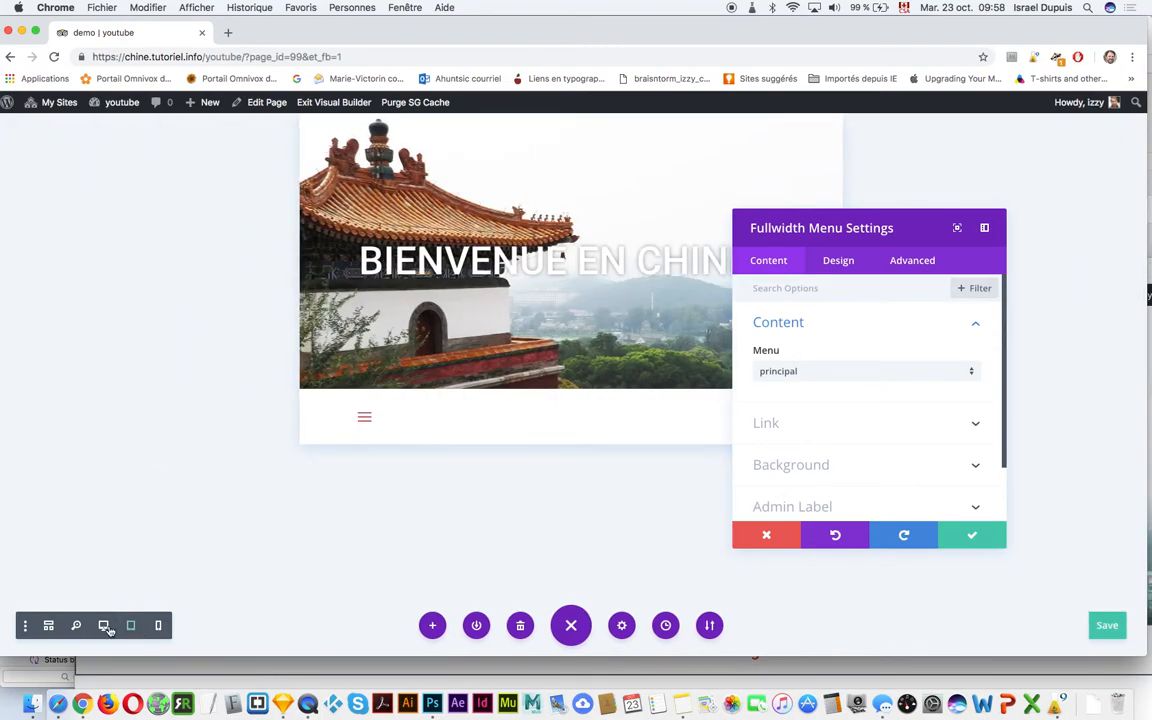
{"action": "left_click", "coordinate": [105, 627]}
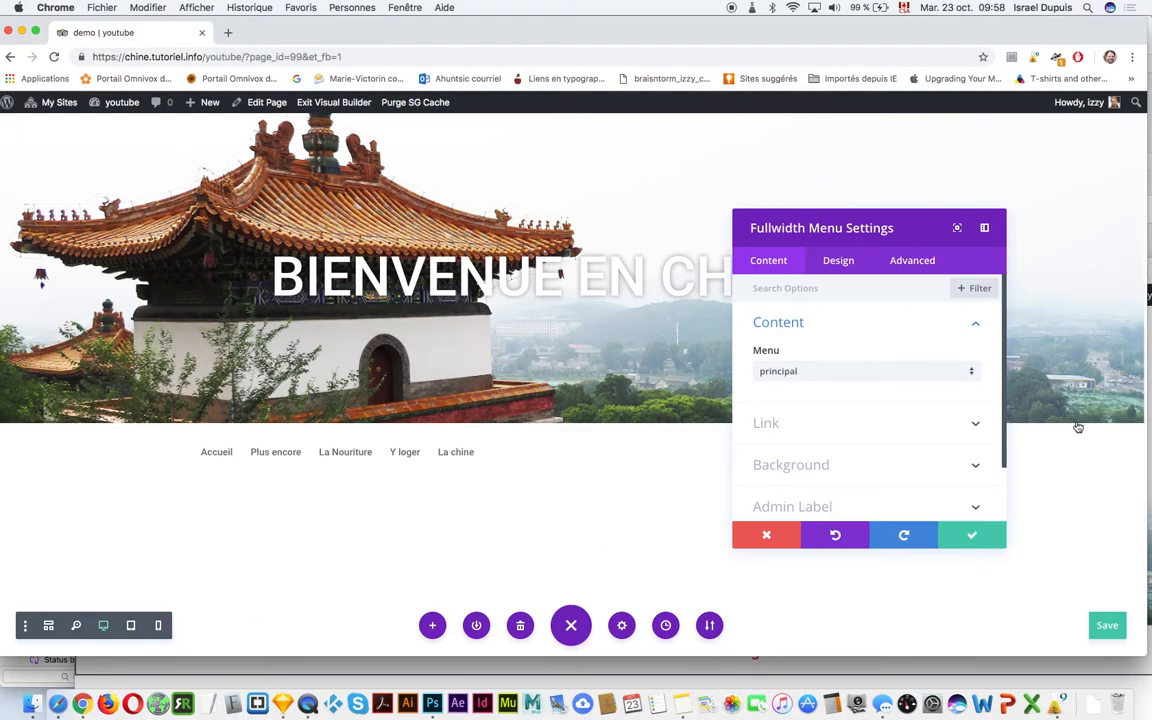
{"action": "scroll", "coordinate": [1004, 416], "scroll_direction": "down", "scroll_amount": 3}
{"action": "scroll", "coordinate": [960, 370], "scroll_direction": "up", "scroll_amount": 3}
Inspect the menu's background colour in the colour picker, keeping #ffffff.
{"action": "scroll", "coordinate": [878, 380], "scroll_direction": "down", "scroll_amount": 1}
{"action": "left_click", "coordinate": [860, 454]}
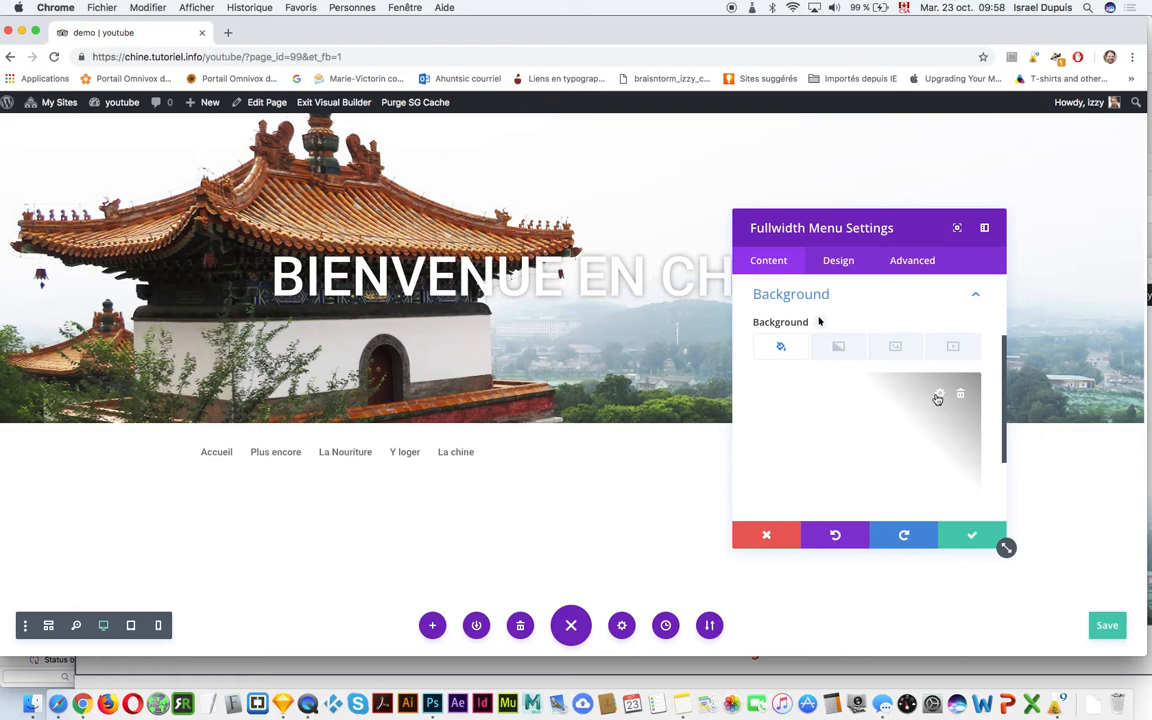
{"action": "left_click", "coordinate": [938, 396]}
{"action": "left_click_drag", "start_coordinate": [946, 476], "coordinate": [955, 510]}
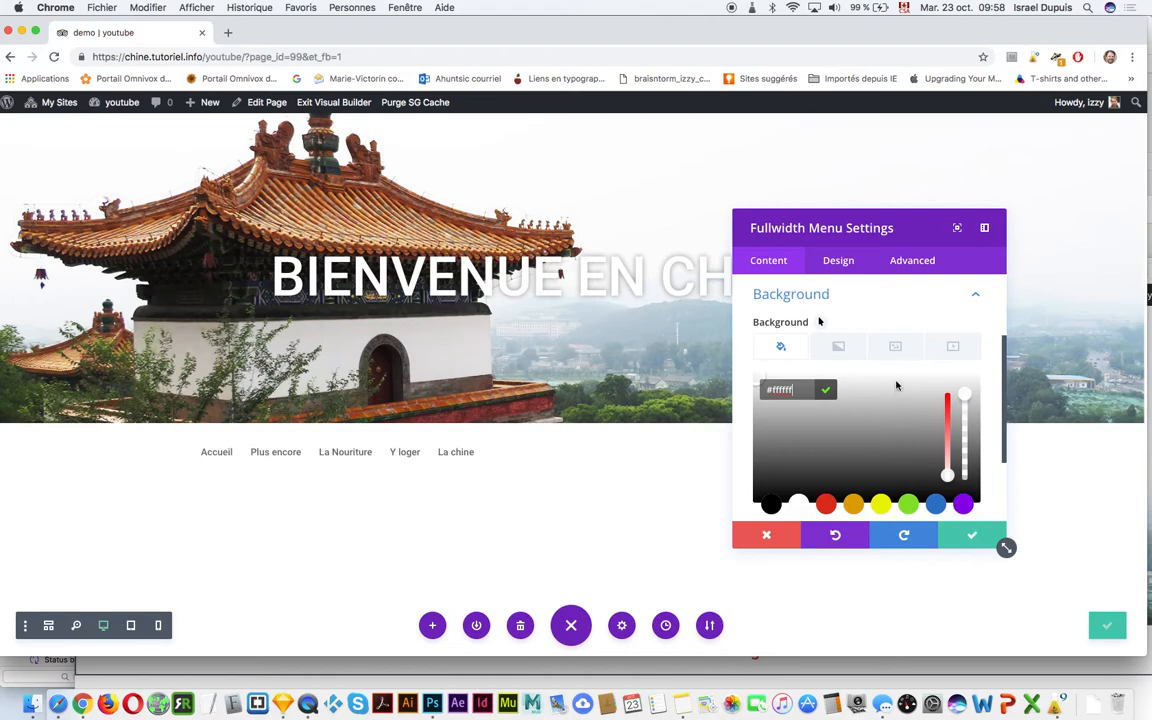
{"action": "scroll", "coordinate": [897, 386], "scroll_direction": "up", "scroll_amount": 3}
Set the menu text colour to red #e02b20 and the menu text size to 23px.
{"action": "left_click", "coordinate": [838, 260]}
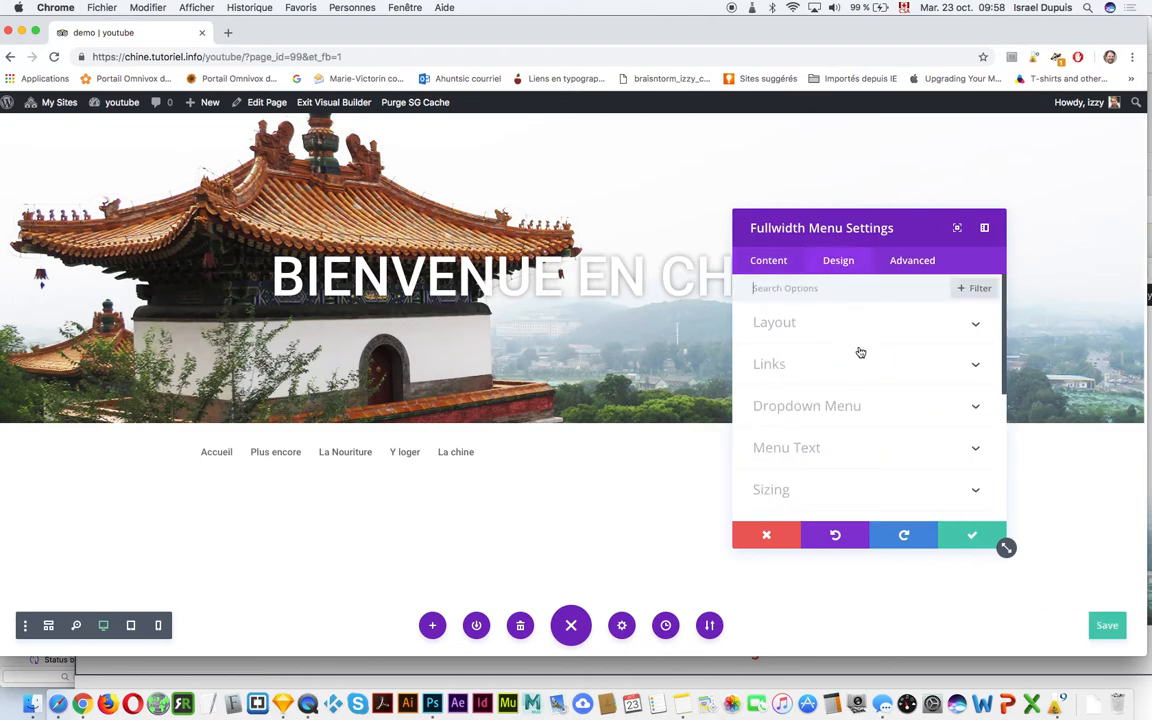
{"action": "left_click", "coordinate": [881, 455]}
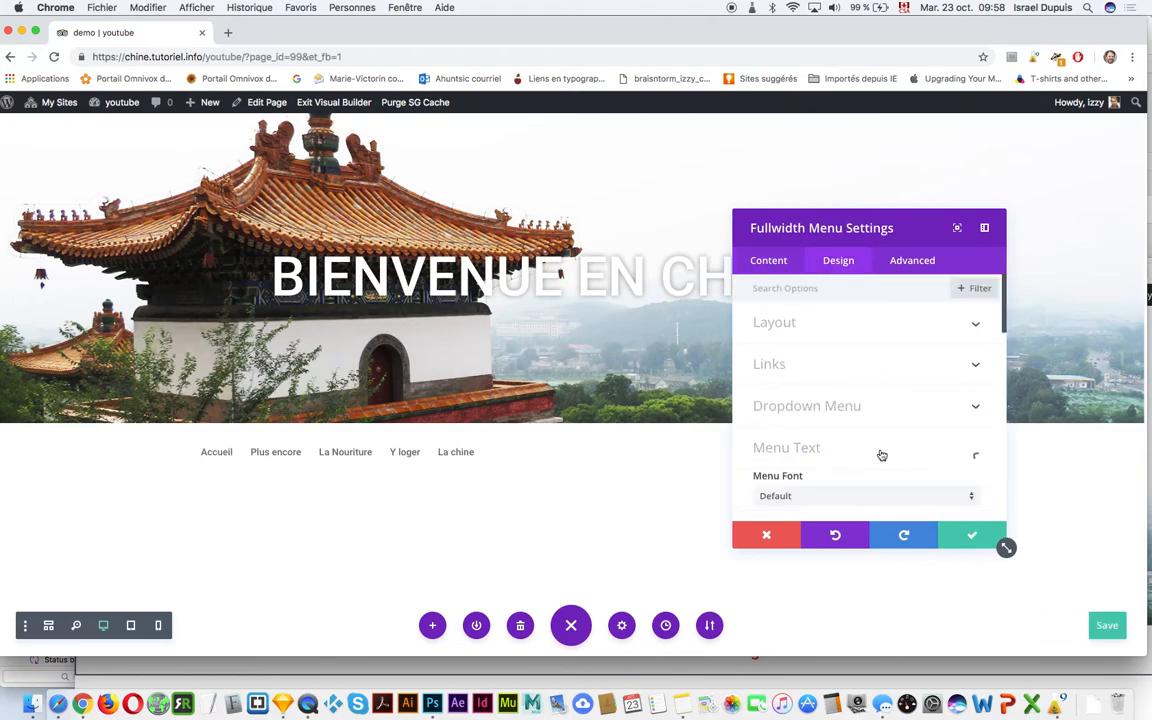
{"action": "scroll", "coordinate": [880, 385], "scroll_direction": "down", "scroll_amount": 5}
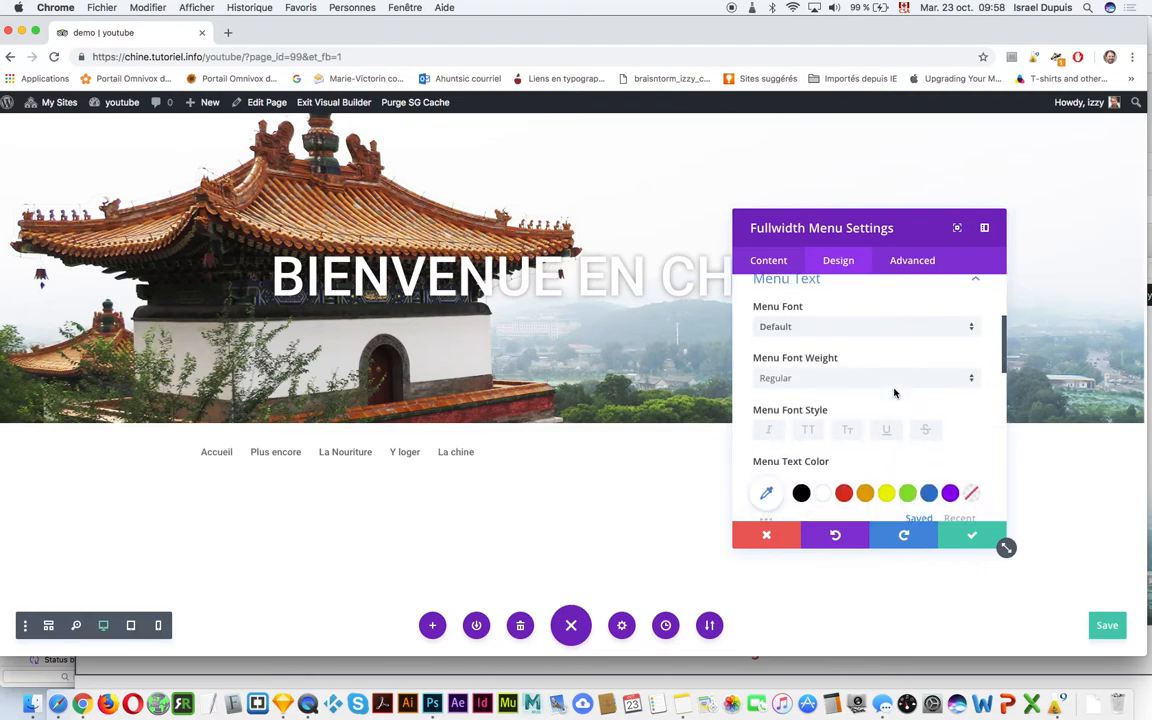
{"action": "left_click", "coordinate": [847, 410]}
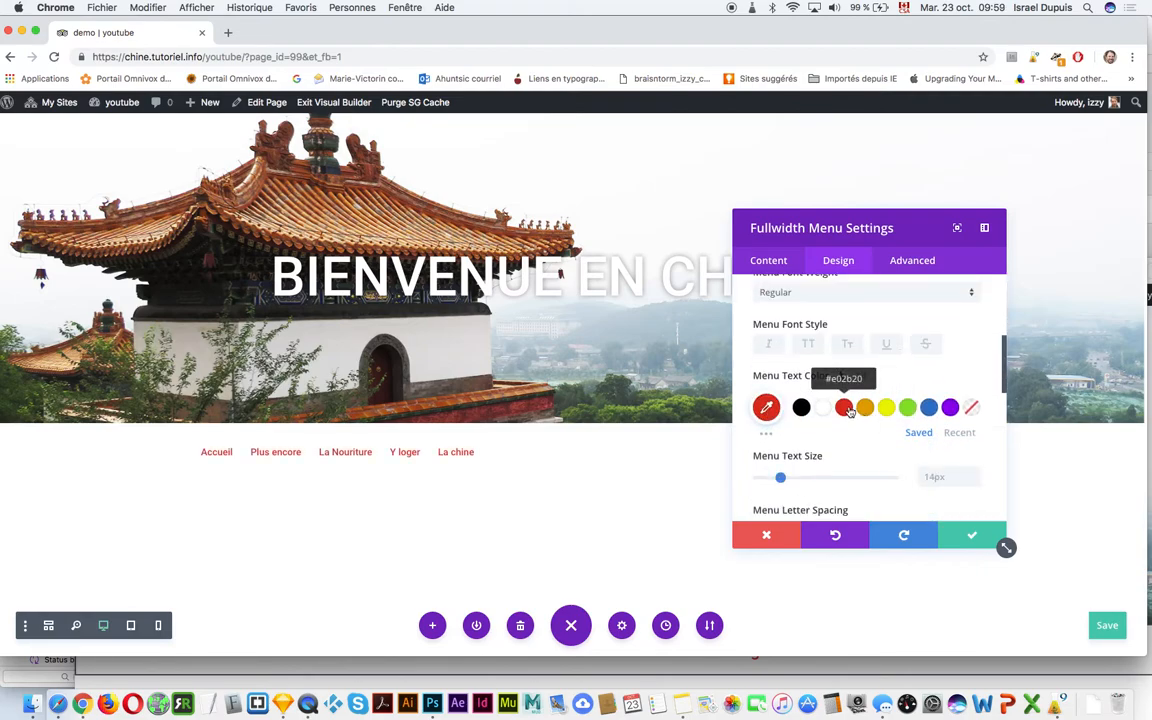
{"action": "left_click", "coordinate": [822, 407]}
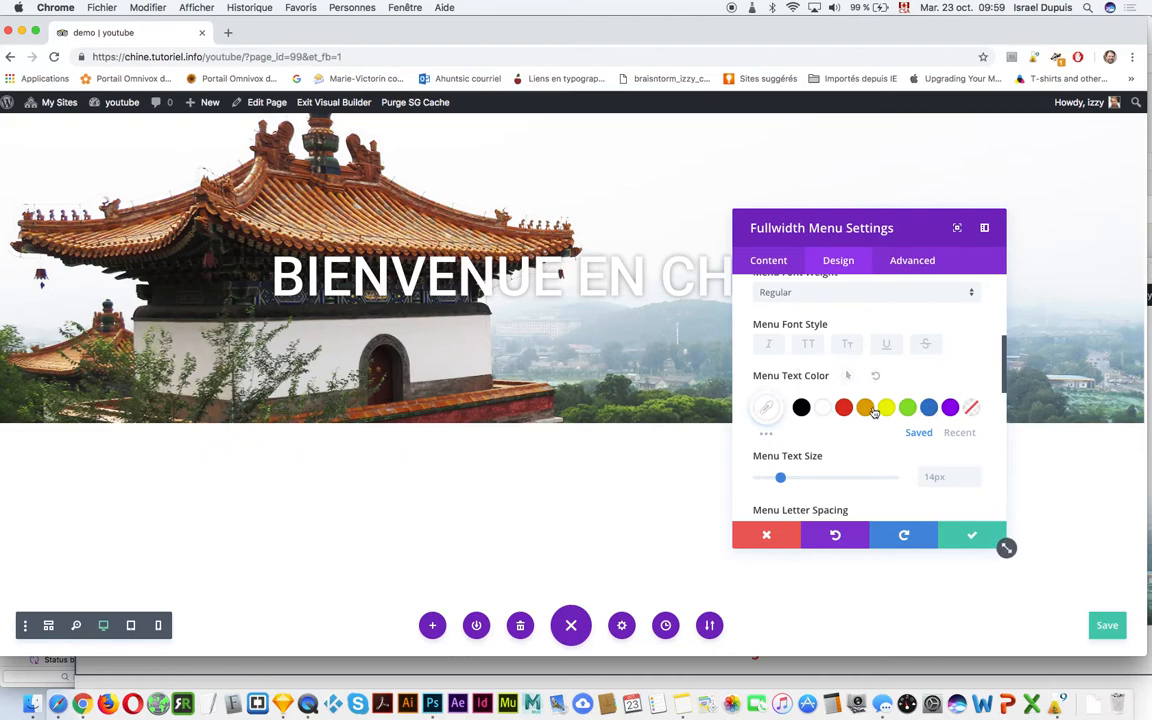
{"action": "left_click", "coordinate": [843, 407]}
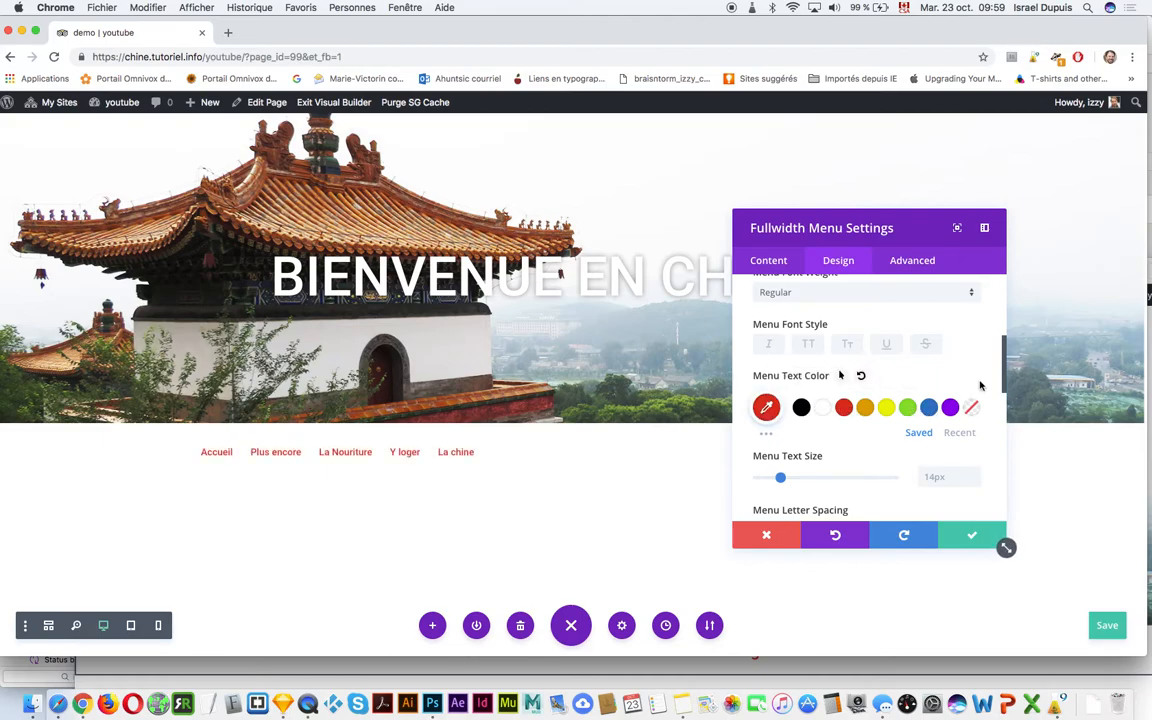
{"action": "scroll", "coordinate": [860, 400], "scroll_direction": "down", "scroll_amount": 3}
{"action": "left_click_drag", "start_coordinate": [786, 394], "coordinate": [882, 394]}
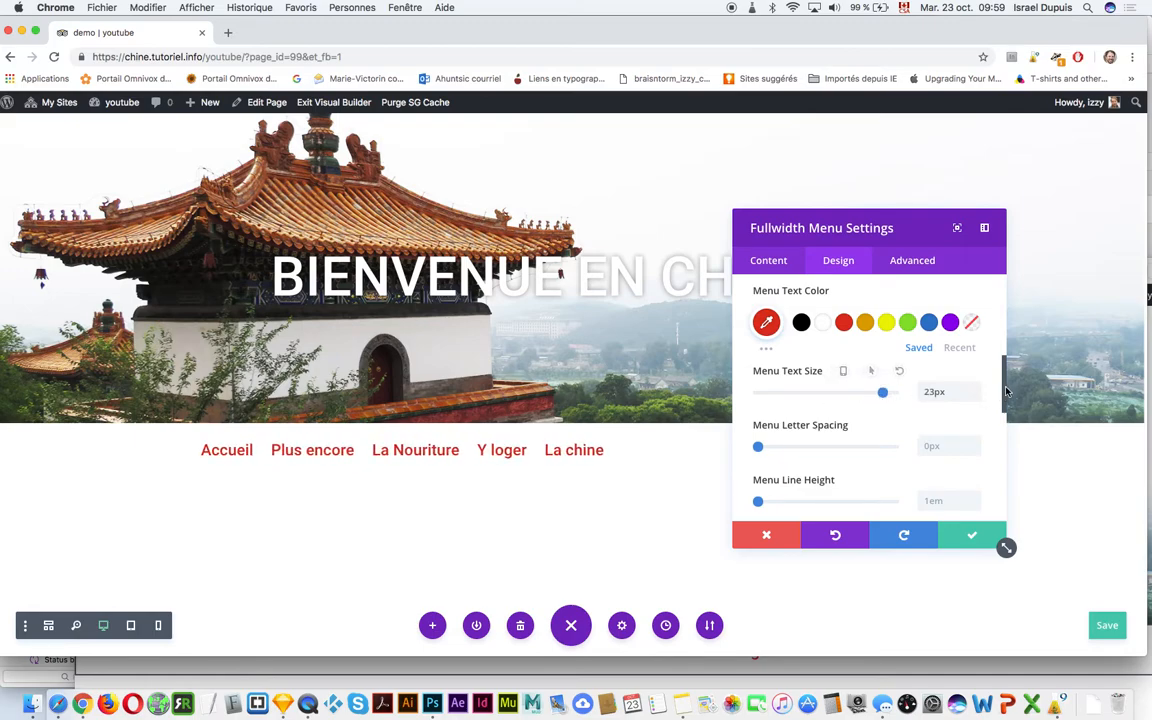
Look over the menu's remaining text and width options, and set its top custom padding to 3px.
{"action": "scroll", "coordinate": [847, 380], "scroll_direction": "down", "scroll_amount": 5}
{"action": "mouse_move", "coordinate": [760, 358]}
{"action": "left_mouse_down"}
{"action": "mouse_move", "coordinate": [779, 357]}
{"action": "mouse_move", "coordinate": [757, 357]}
{"action": "left_mouse_up"}
{"action": "scroll", "coordinate": [995, 448], "scroll_direction": "down", "scroll_amount": 5}
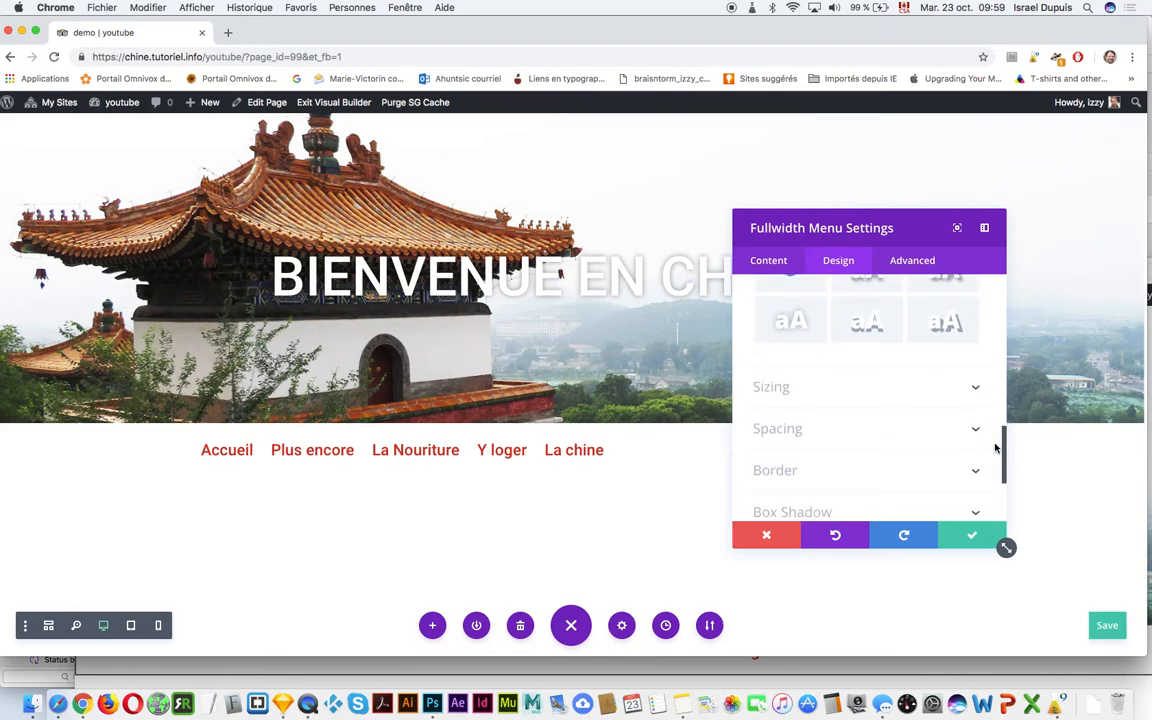
{"action": "left_click", "coordinate": [975, 389]}
{"action": "mouse_move", "coordinate": [893, 343]}
{"action": "left_mouse_down"}
{"action": "mouse_move", "coordinate": [864, 343]}
{"action": "mouse_move", "coordinate": [893, 343]}
{"action": "left_mouse_up"}
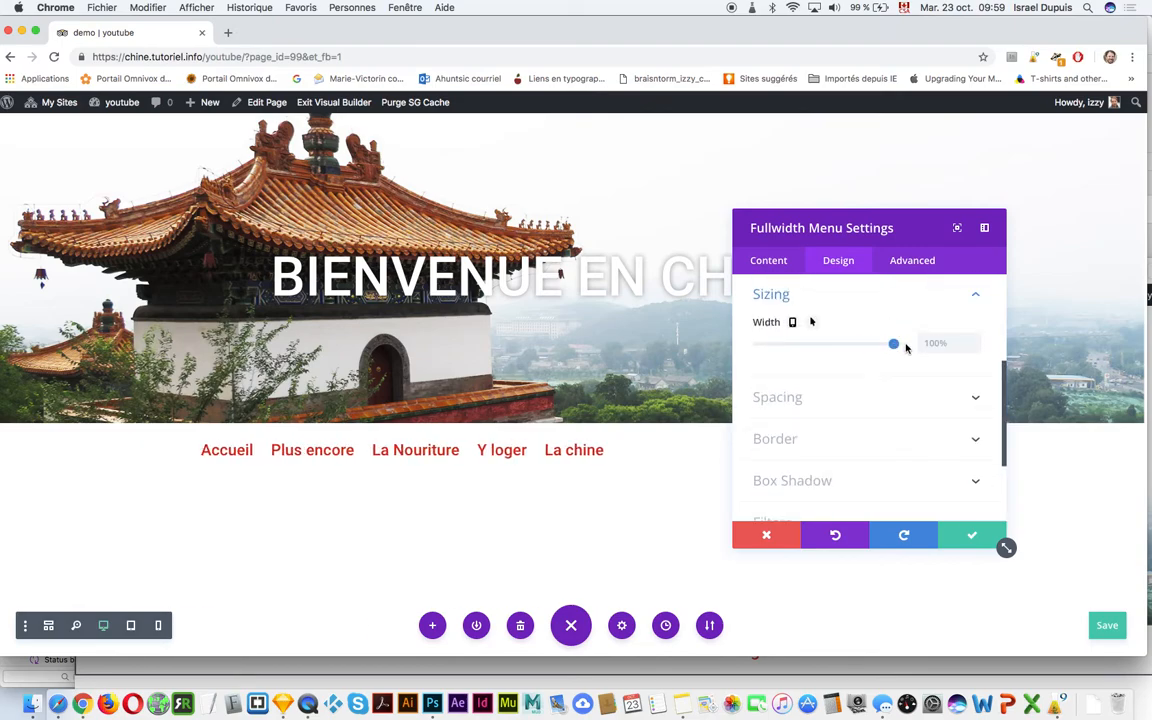
{"action": "left_click", "coordinate": [938, 400]}
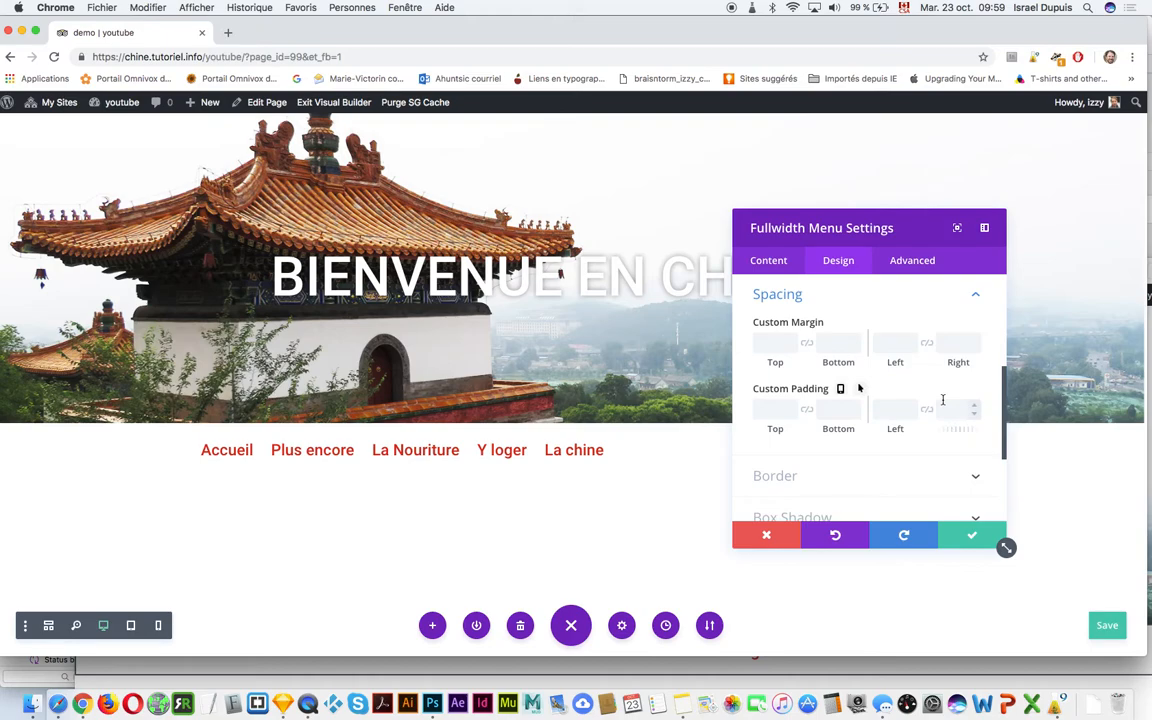
{"action": "mouse_move", "coordinate": [790, 408]}
{"action": "left_mouse_down"}
{"action": "mouse_move", "coordinate": [792, 418]}
{"action": "mouse_move", "coordinate": [791, 408]}
{"action": "left_mouse_up"}
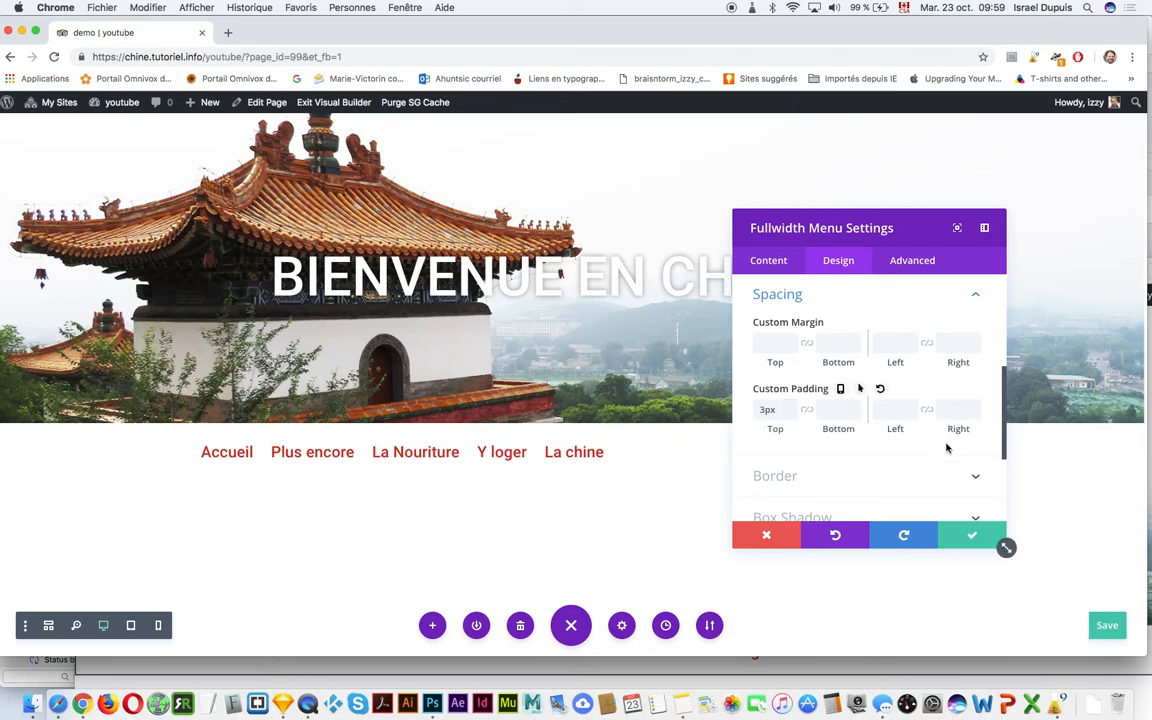
Look through the Fullwidth Menu's Layout and Menu Text design options.
{"action": "left_click_drag", "start_coordinate": [1003, 450], "coordinate": [1003, 348]}
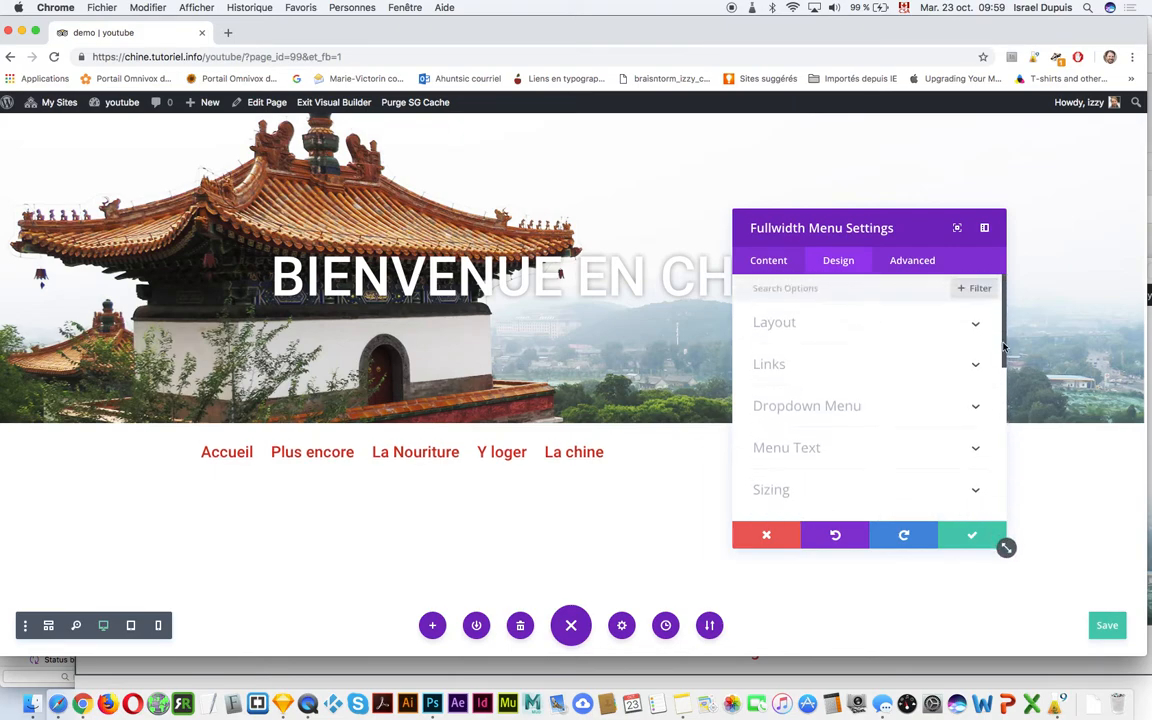
{"action": "left_click", "coordinate": [940, 324]}
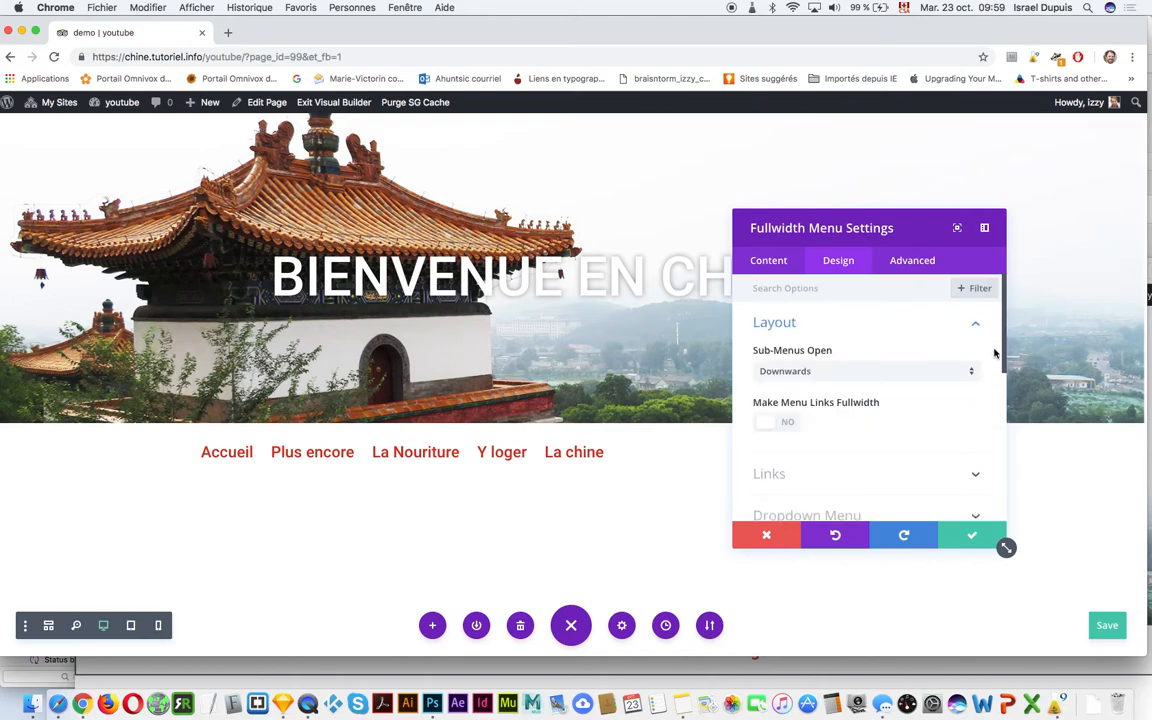
{"action": "left_click_drag", "start_coordinate": [1005, 363], "coordinate": [1008, 437]}
{"action": "left_click", "coordinate": [949, 381]}
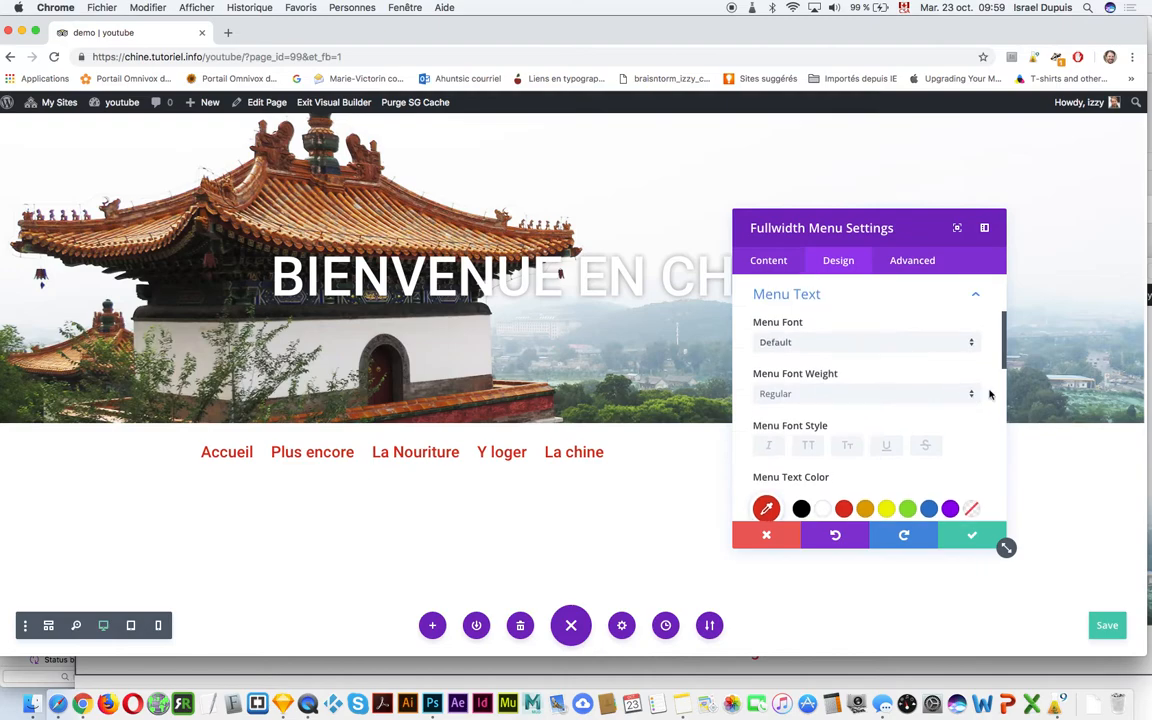
{"action": "left_click_drag", "start_coordinate": [1004, 372], "coordinate": [1000, 314]}
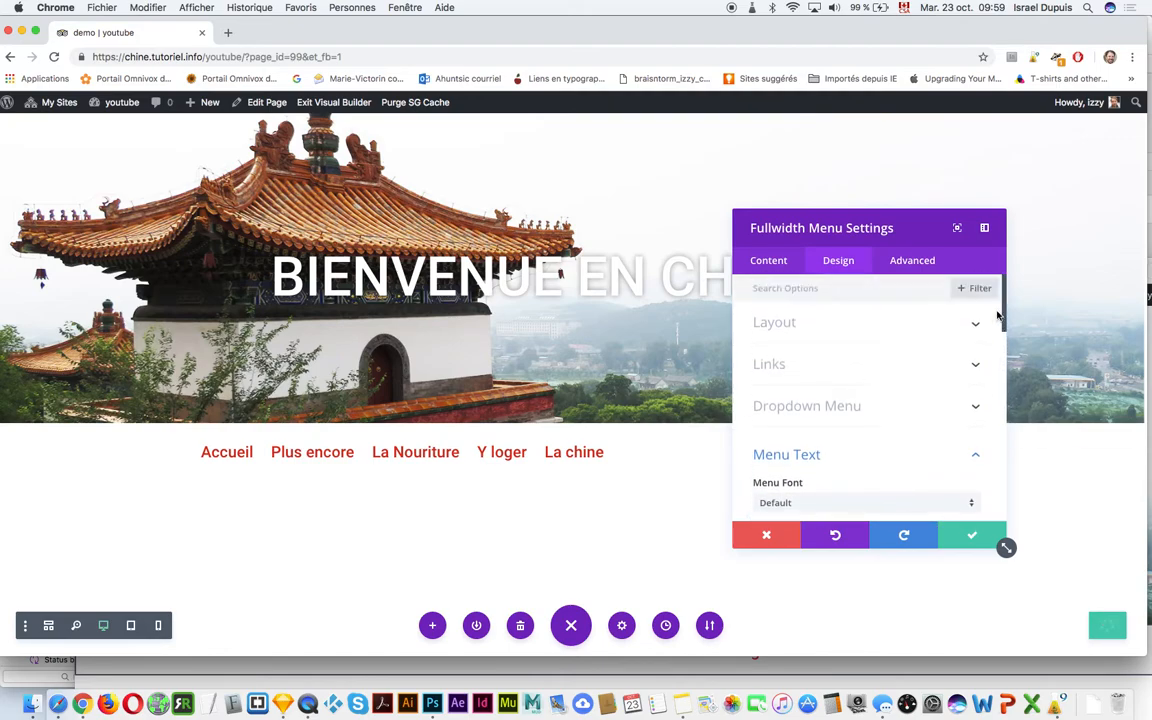
Try making the menu links fullwidth in the Layout options and switch the option back off.
{"action": "left_click", "coordinate": [959, 327]}
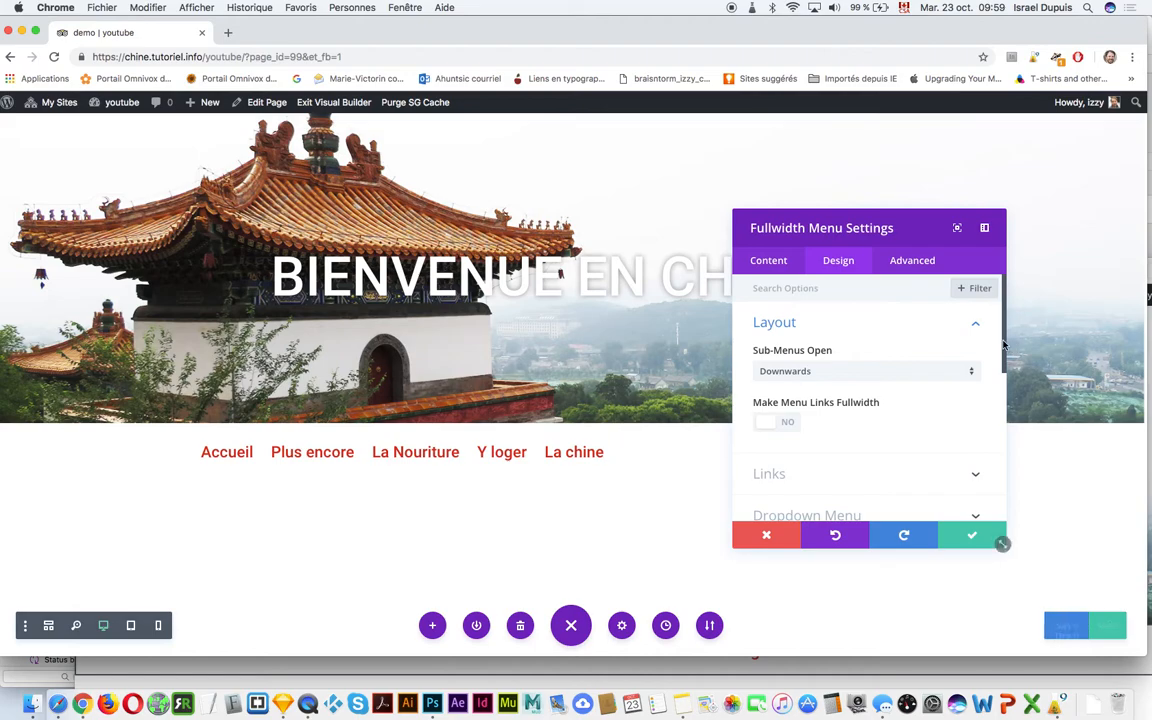
{"action": "scroll", "coordinate": [1000, 350], "scroll_direction": "down", "scroll_amount": 1}
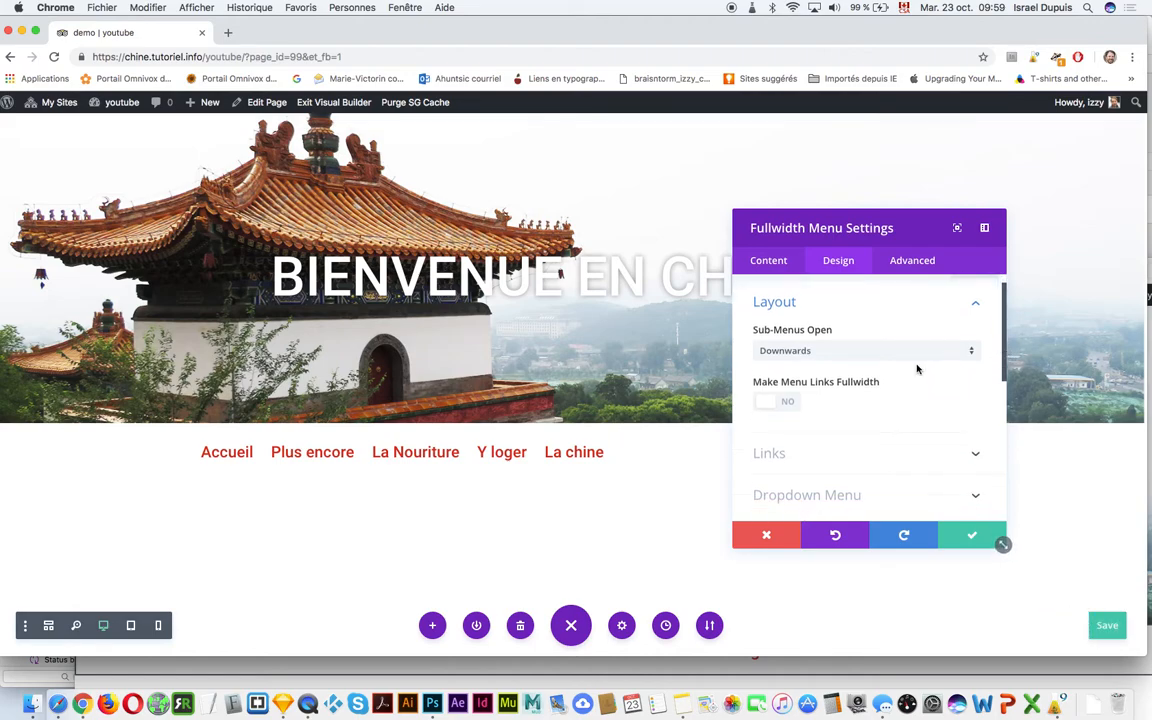
{"action": "left_click", "coordinate": [773, 405]}
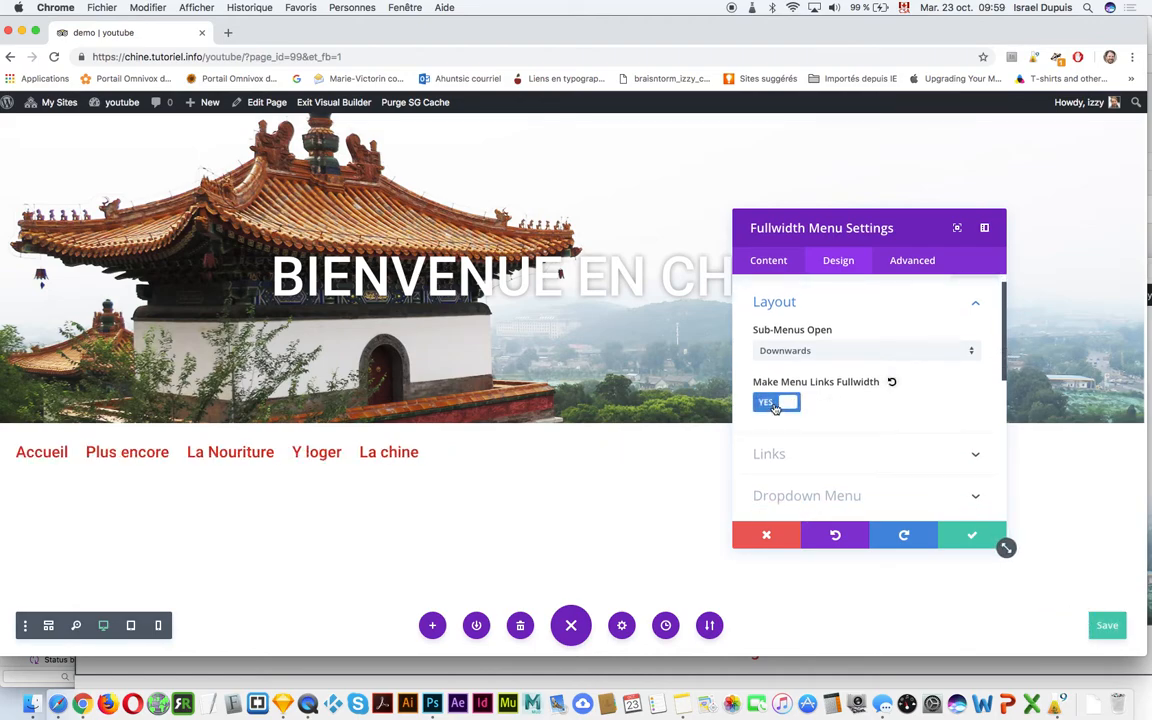
{"action": "left_click", "coordinate": [775, 404]}
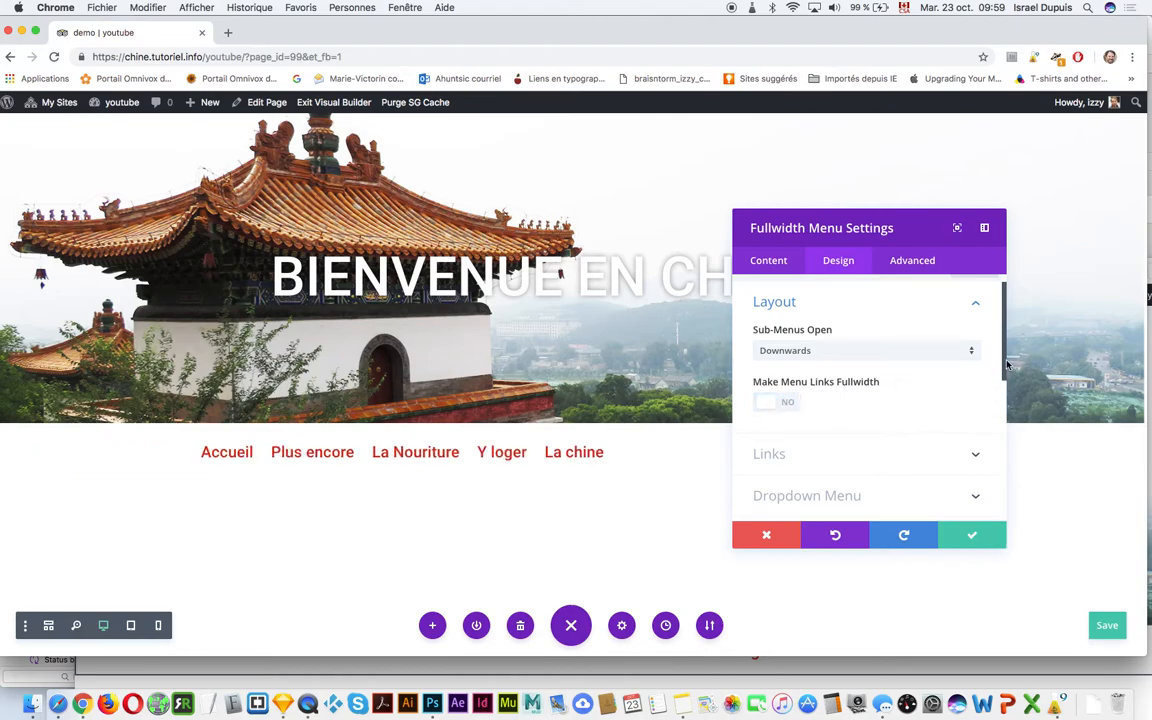
Examine the Fullwidth Menu's content, spacing and remaining design options for a way to align the links.
{"action": "left_click", "coordinate": [765, 262]}
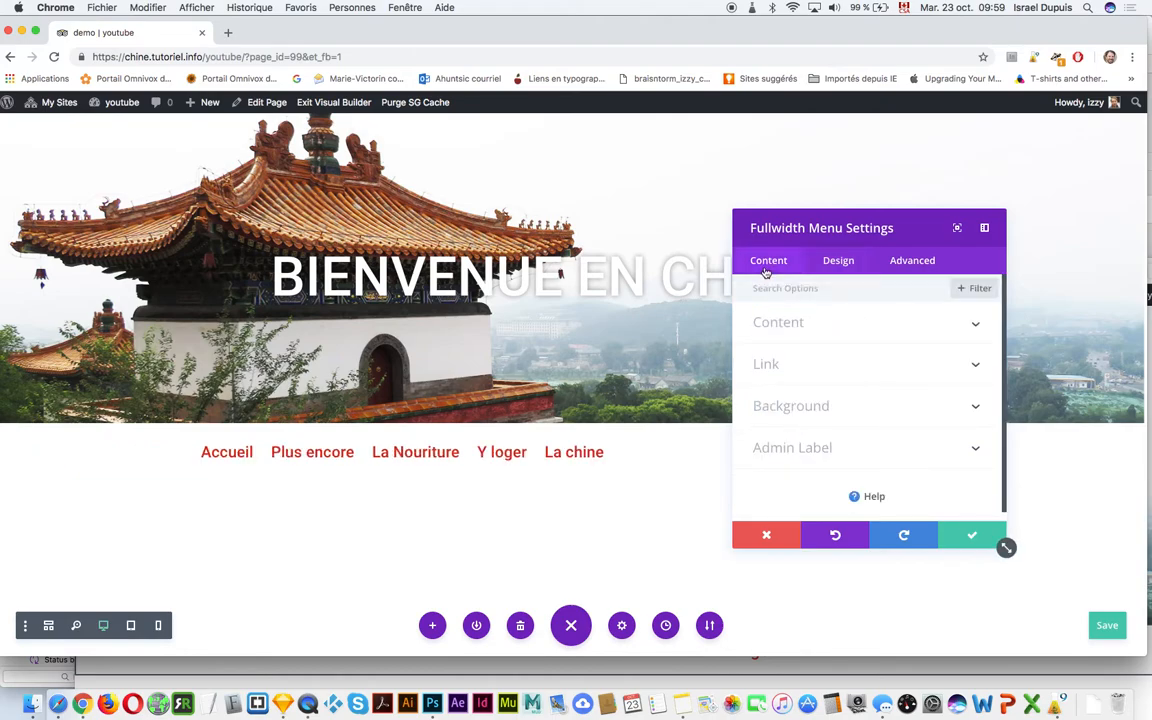
{"action": "left_click", "coordinate": [809, 324]}
{"action": "left_click", "coordinate": [838, 260]}
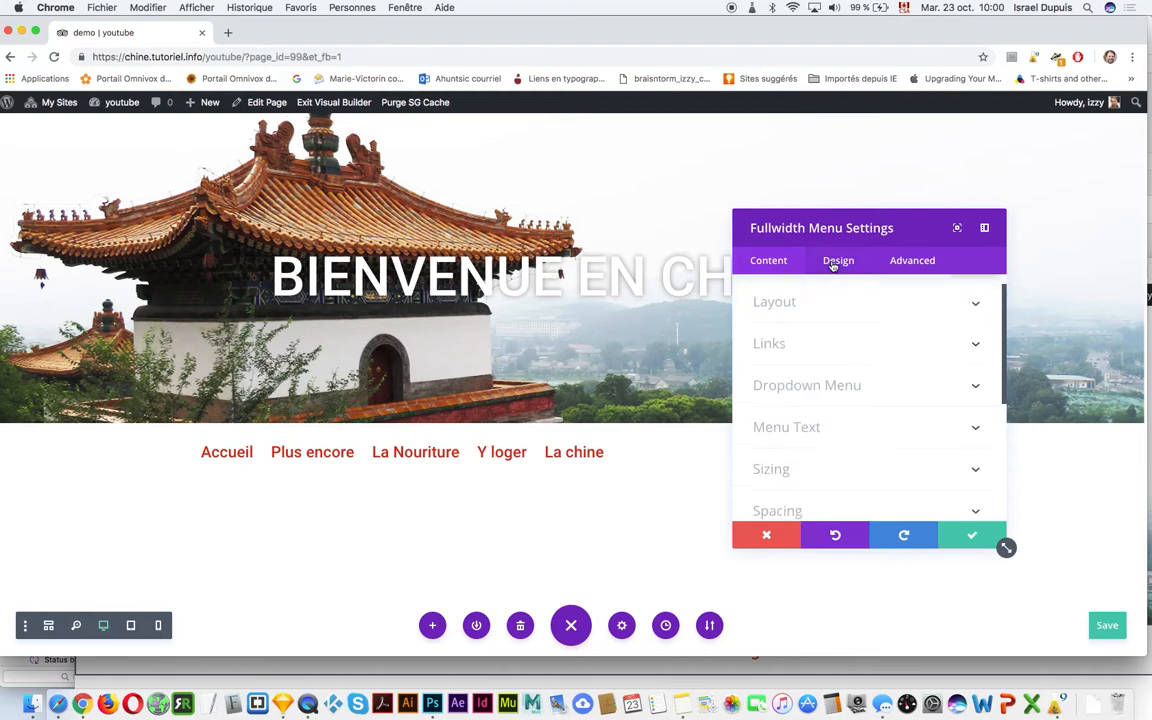
{"action": "left_click_drag", "start_coordinate": [1003, 345], "coordinate": [1008, 410]}
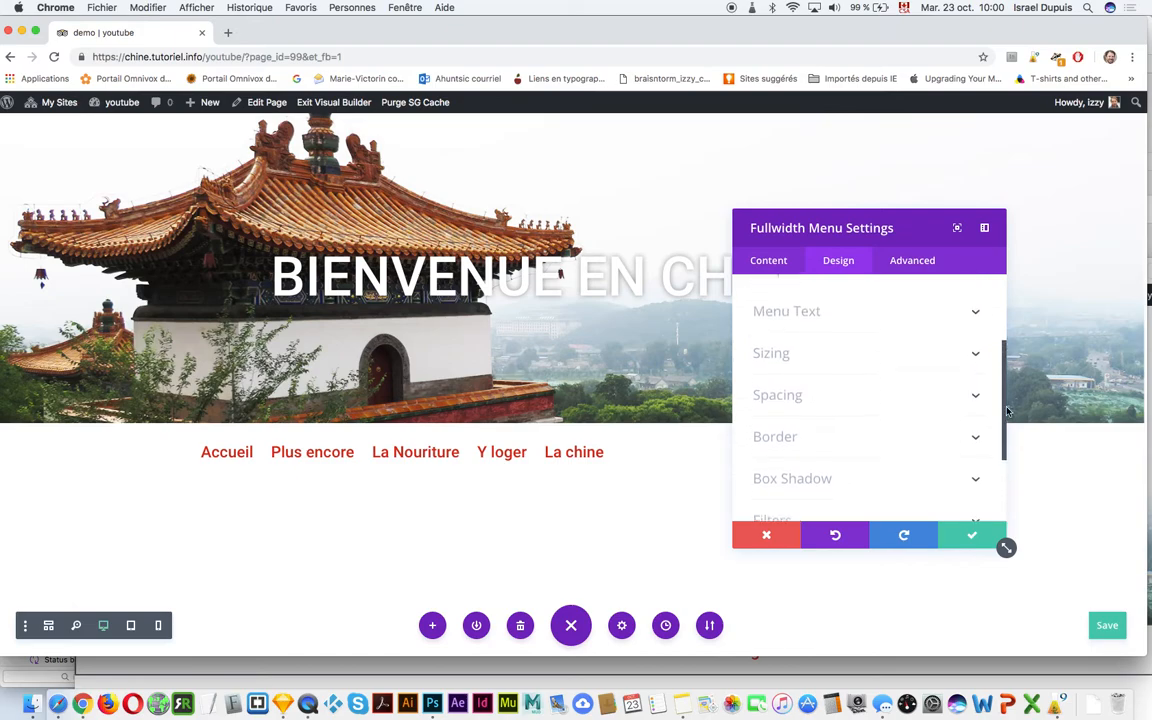
{"action": "left_click", "coordinate": [963, 393]}
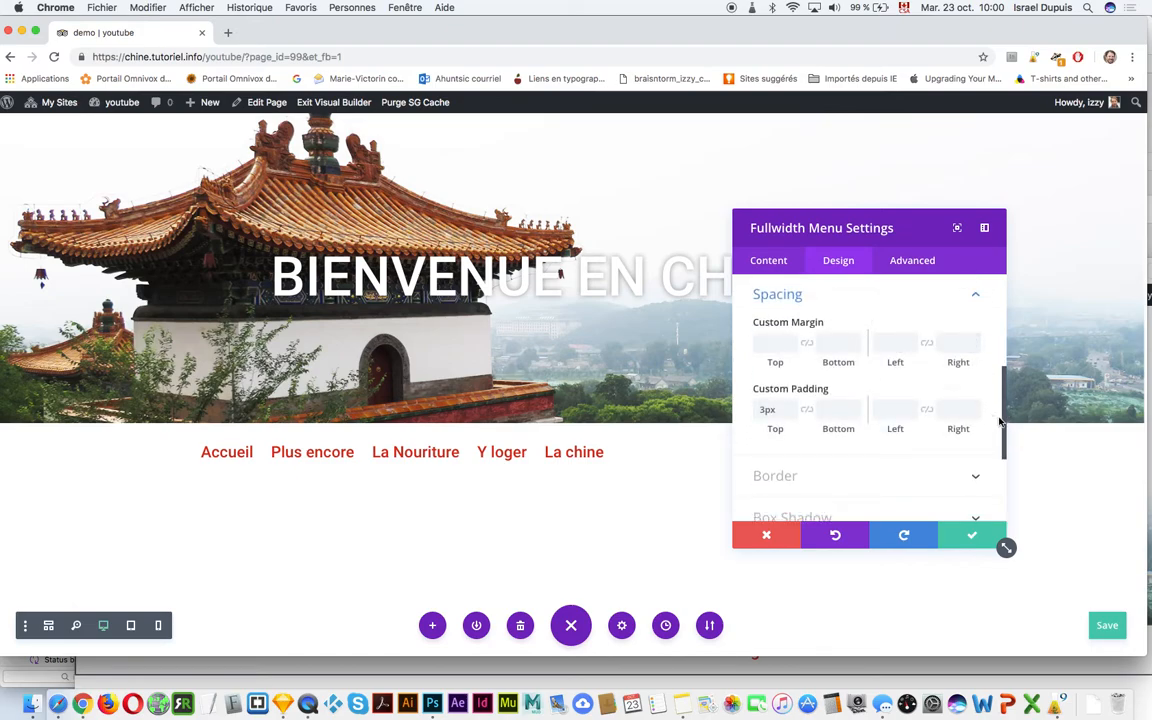
{"action": "left_click_drag", "start_coordinate": [1002, 420], "coordinate": [1004, 466]}
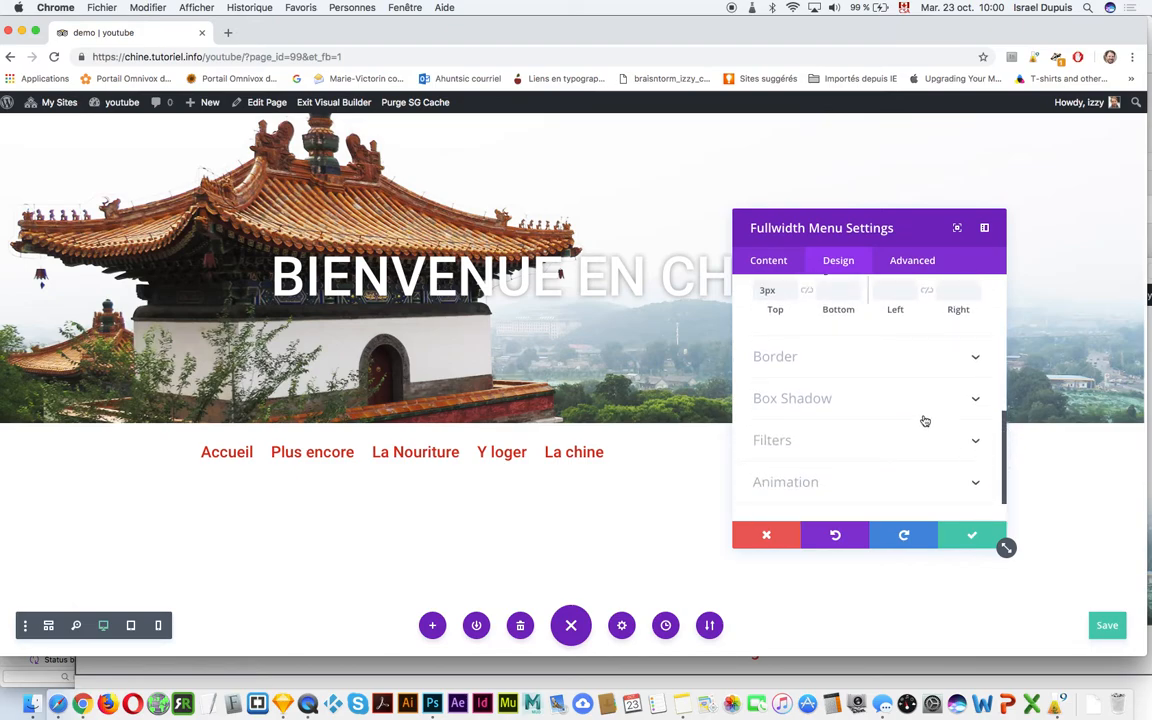
{"action": "scroll", "coordinate": [940, 400], "scroll_direction": "down", "scroll_amount": 2}
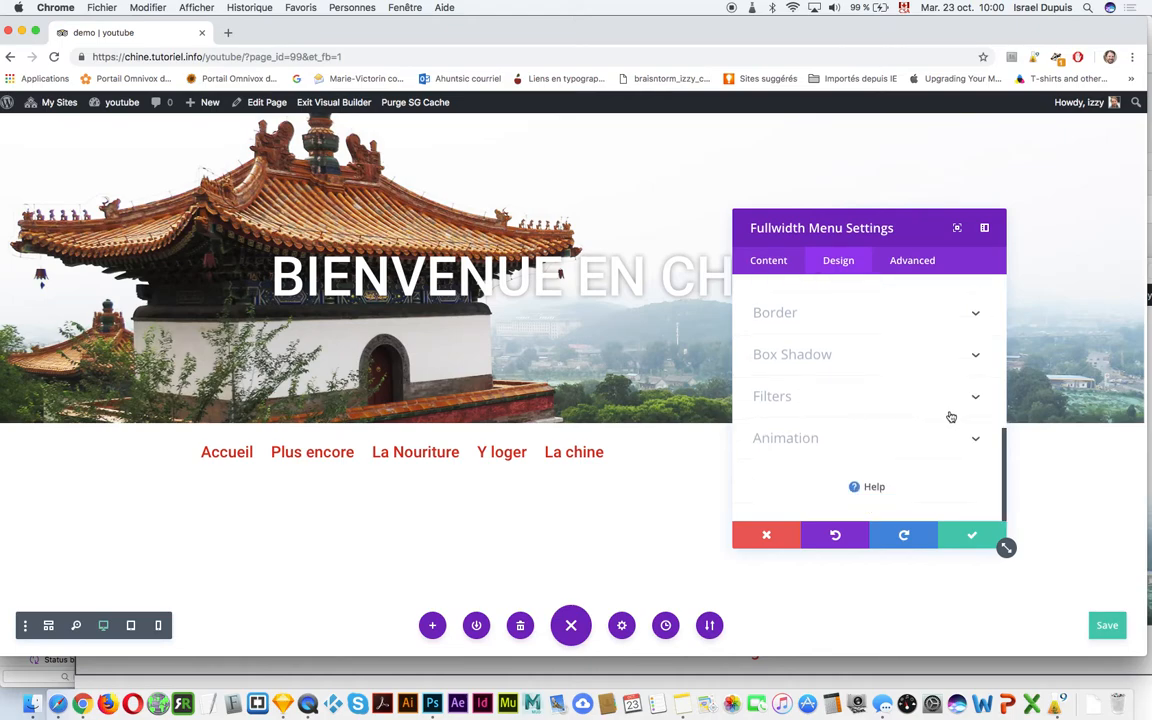
{"action": "scroll", "coordinate": [946, 417], "scroll_direction": "up", "scroll_amount": 10}
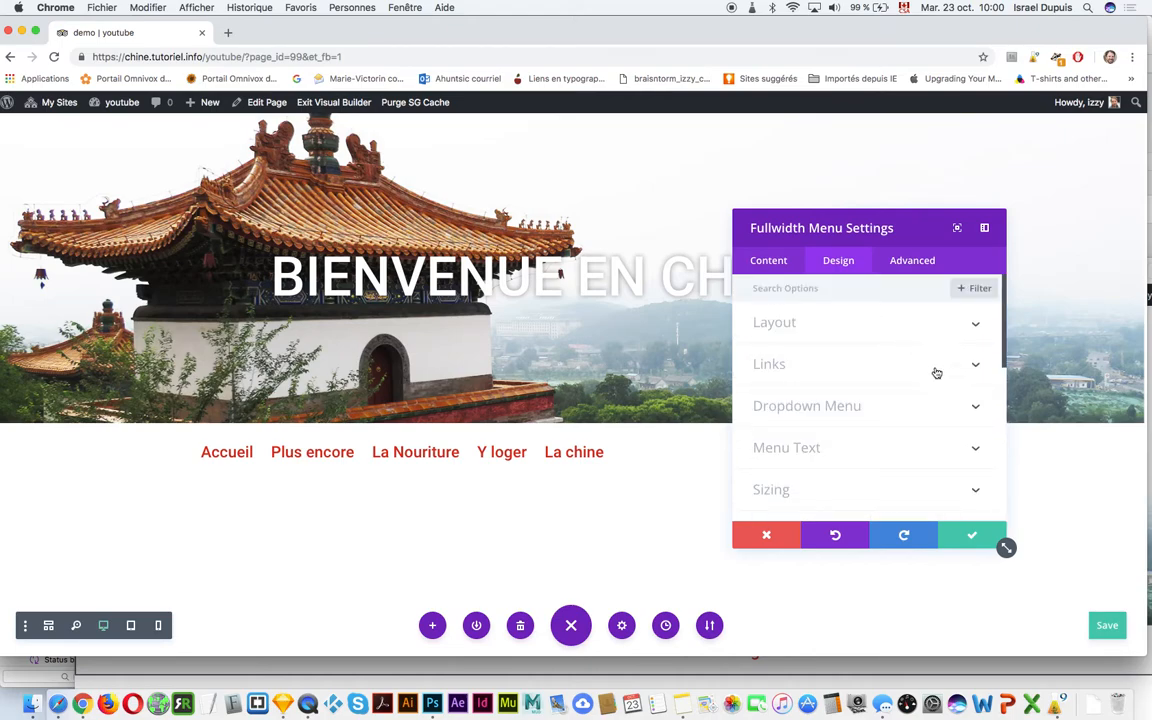
Set the menu links' text orientation to centred, close the settings and check the menu under the header.
{"action": "left_click", "coordinate": [936, 368]}
{"action": "scroll", "coordinate": [949, 396], "scroll_direction": "down", "scroll_amount": 5}
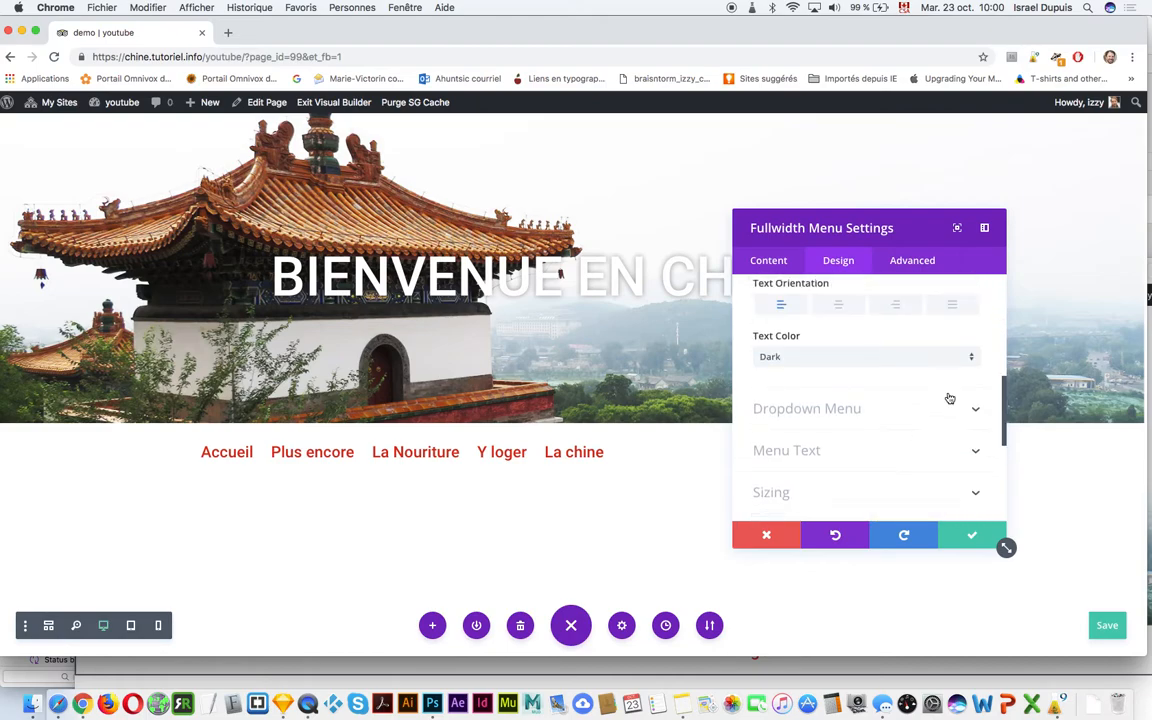
{"action": "left_click", "coordinate": [839, 311]}
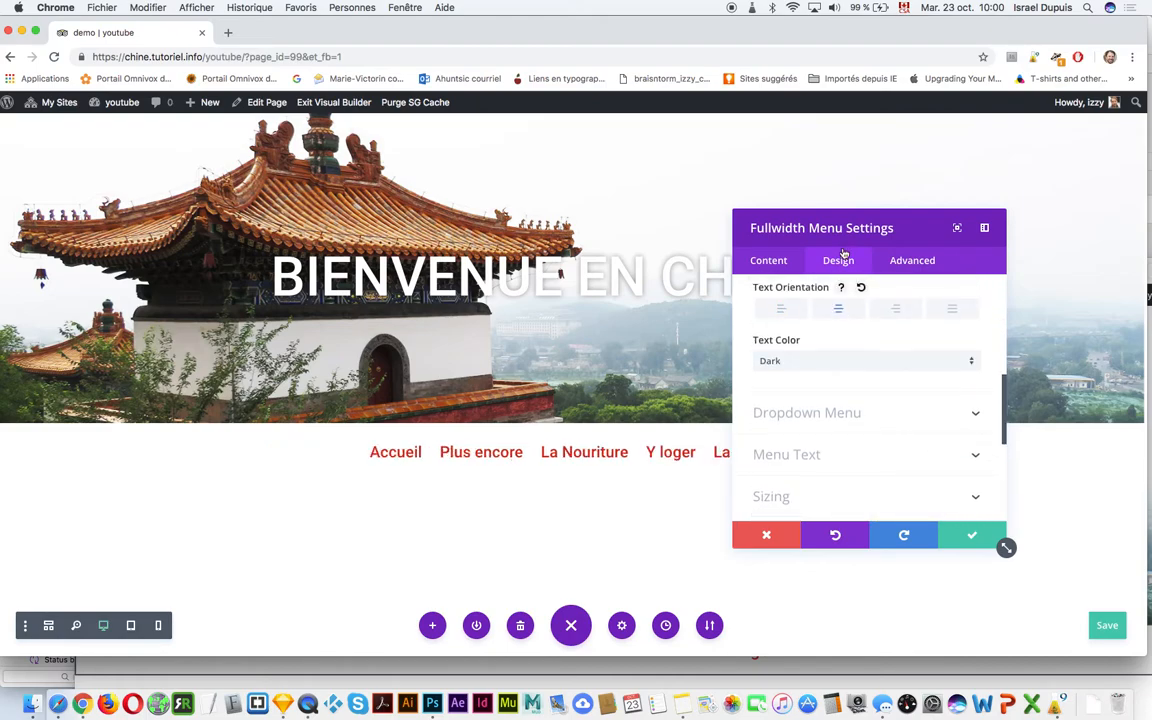
{"action": "left_click_drag", "start_coordinate": [847, 222], "coordinate": [913, 215]}
{"action": "left_click", "coordinate": [1077, 389]}
{"action": "scroll", "coordinate": [1077, 389], "scroll_direction": "down", "scroll_amount": 5}
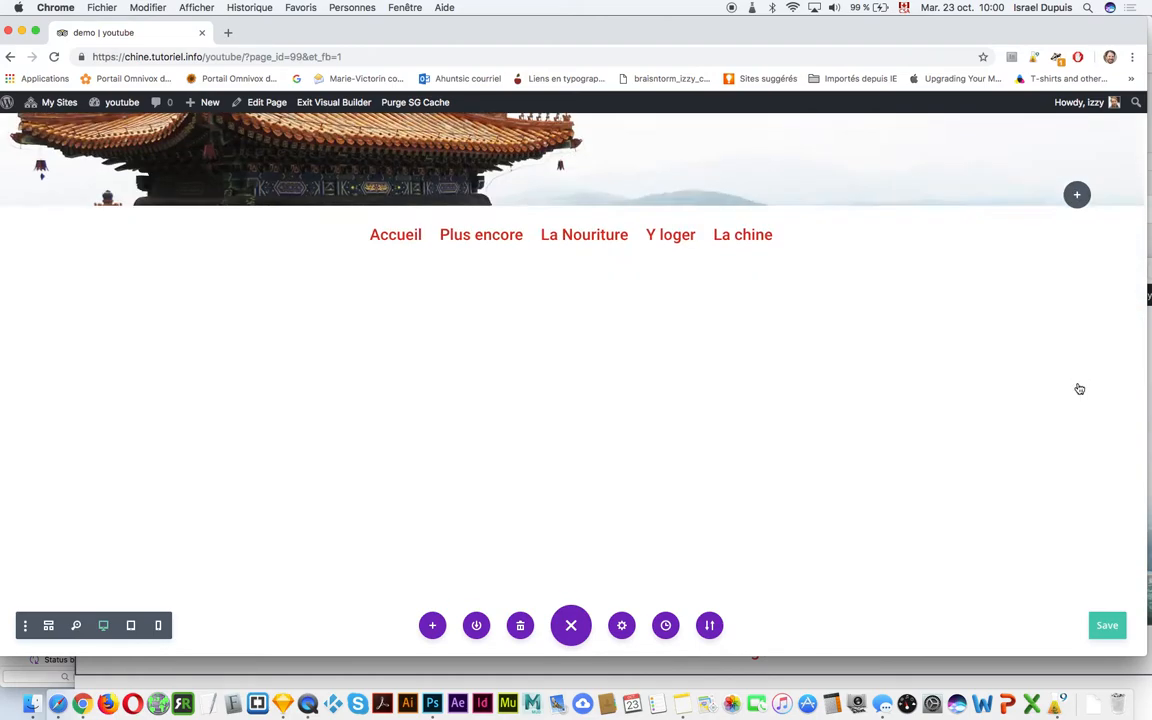
{"action": "scroll", "coordinate": [1076, 392], "scroll_direction": "up", "scroll_amount": 5}
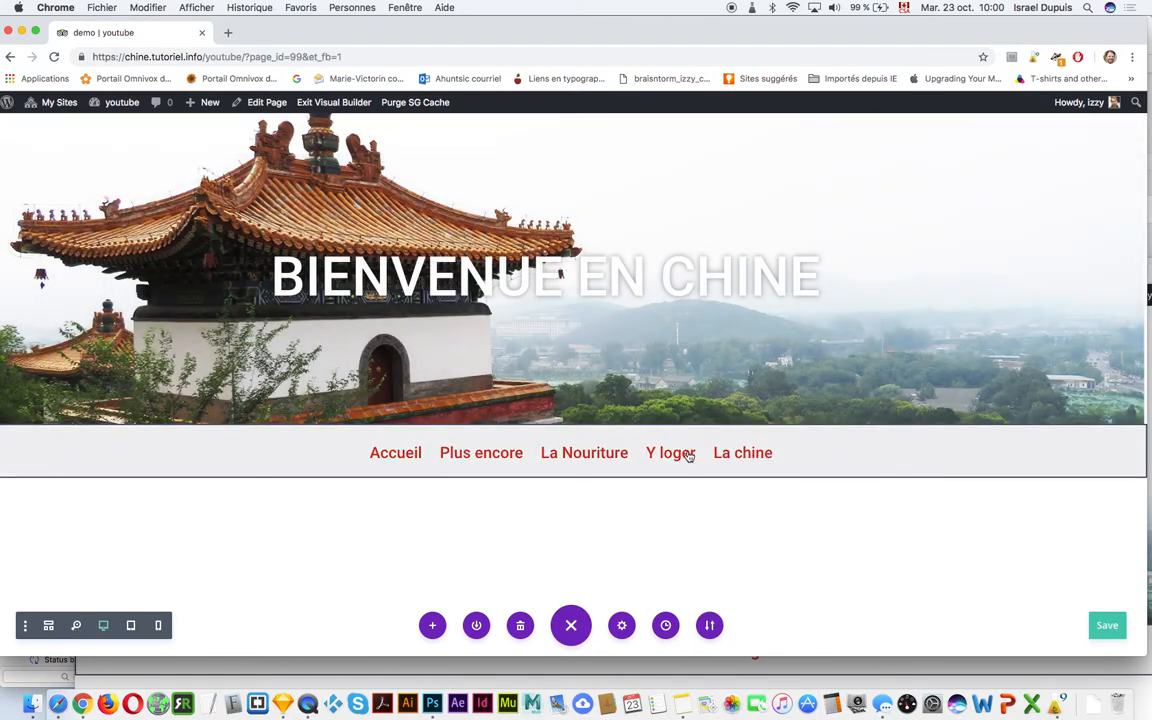
{"action": "left_click", "coordinate": [543, 429]}
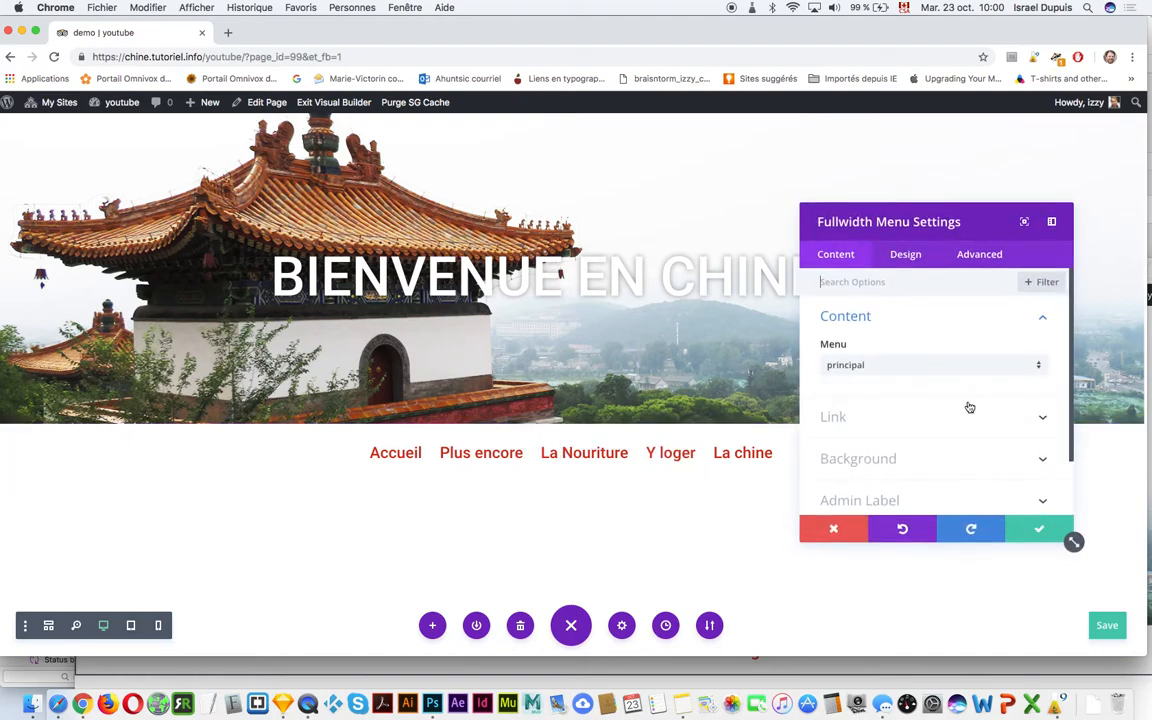
{"action": "left_click", "coordinate": [1033, 412]}
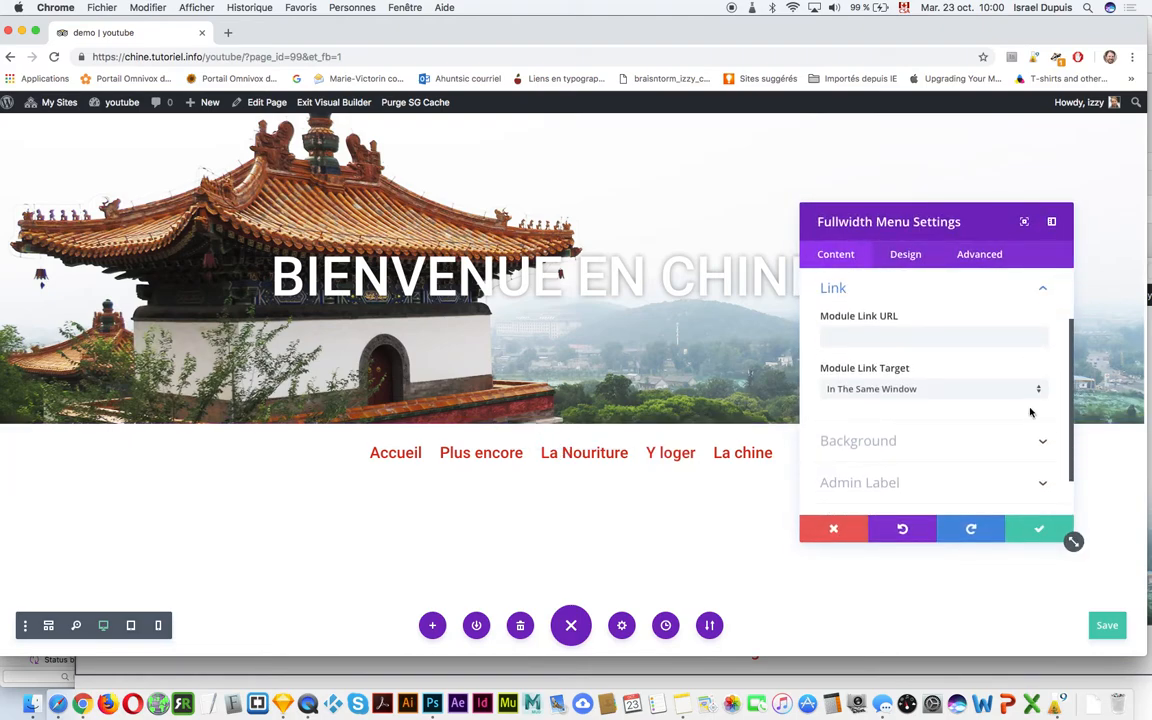
{"action": "left_click_drag", "start_coordinate": [1070, 418], "coordinate": [1070, 340]}
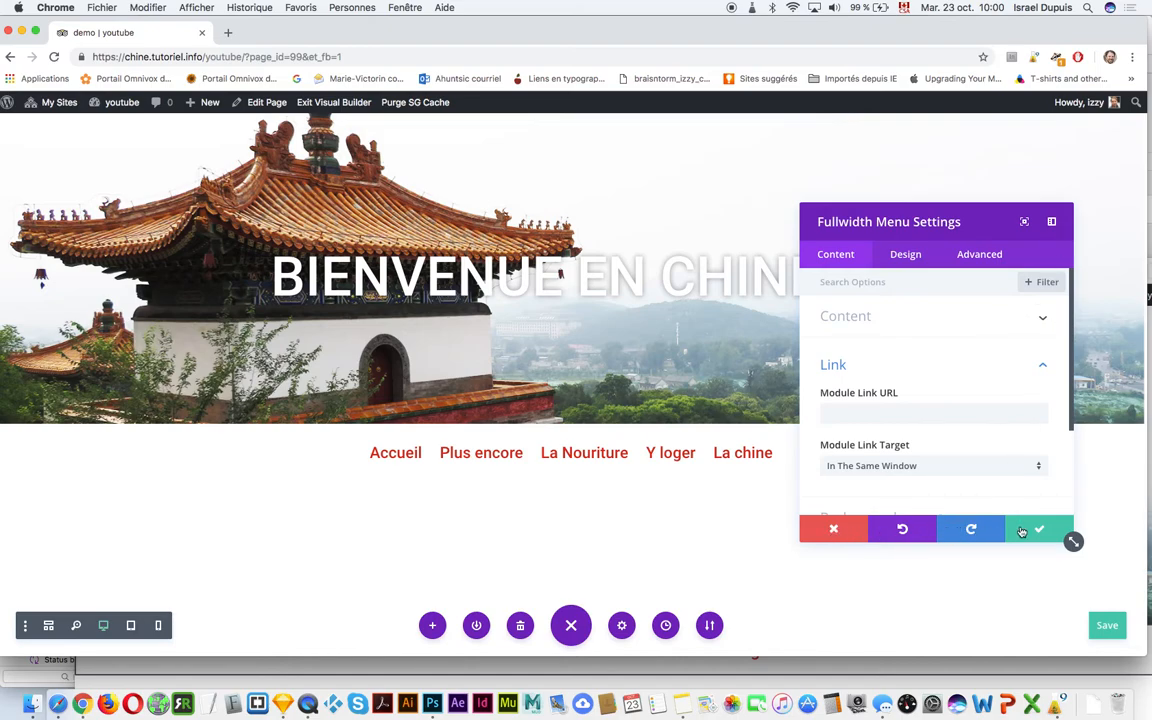
{"action": "left_click", "coordinate": [833, 530]}
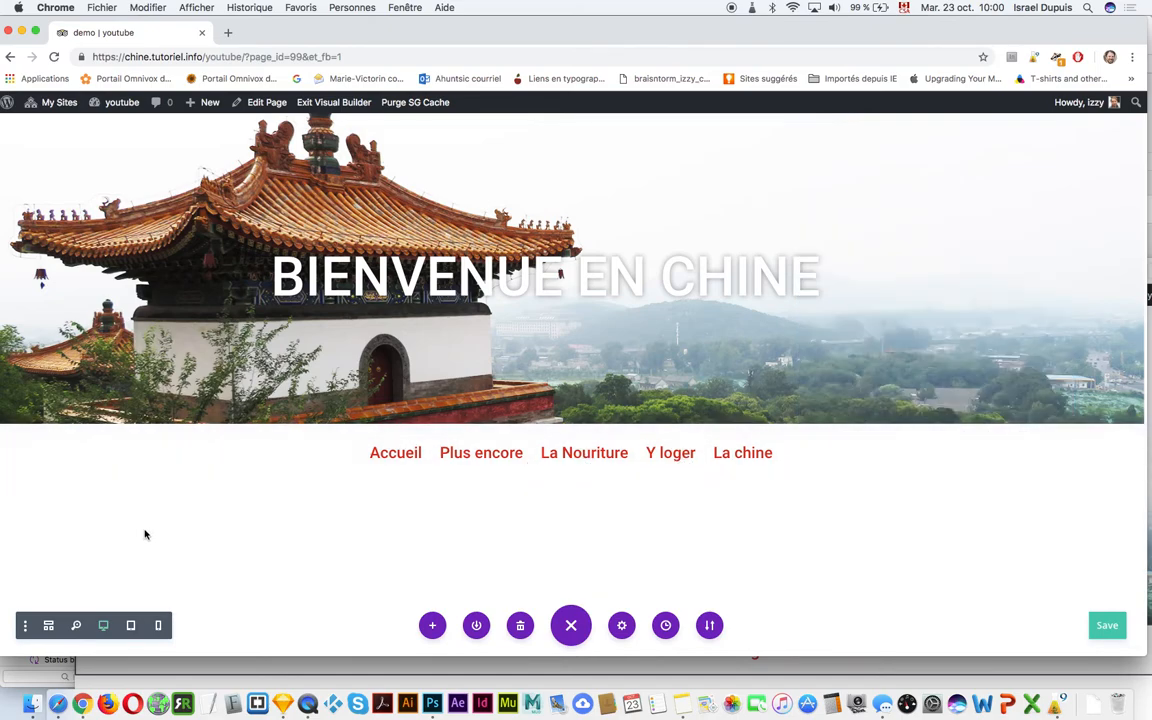
Open the Fullwidth Menu's settings from the wireframe view and look over its module link options in desktop view.
{"action": "left_click", "coordinate": [55, 627]}
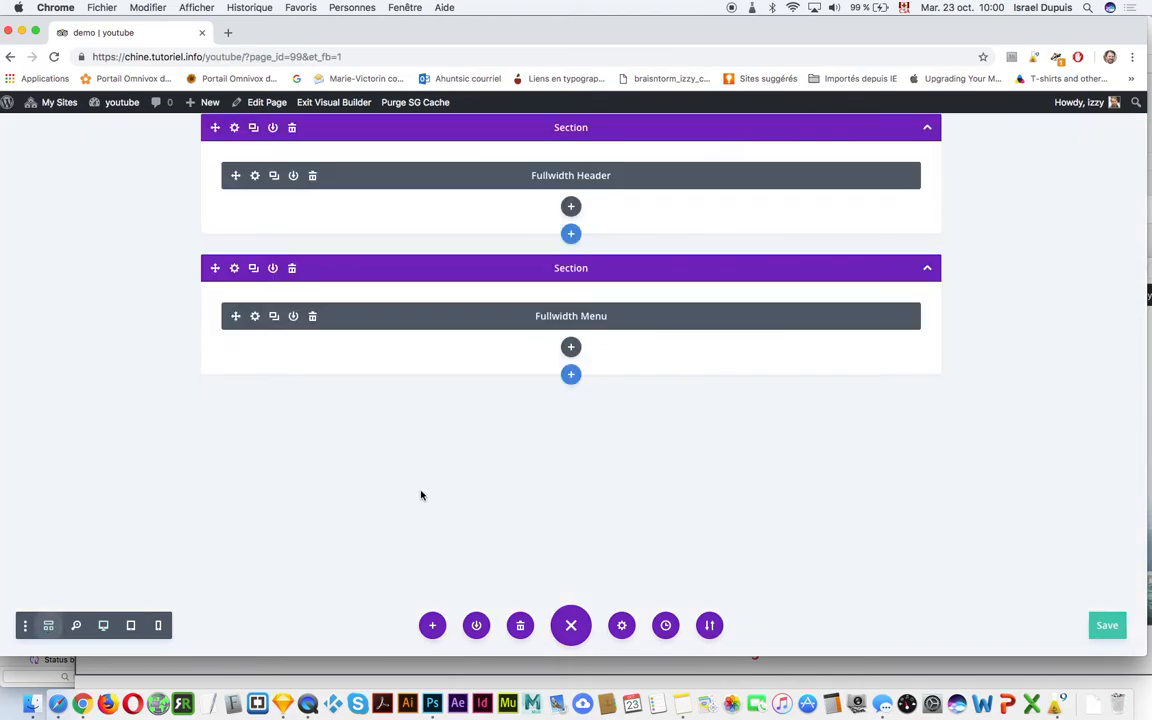
{"action": "left_click", "coordinate": [255, 317]}
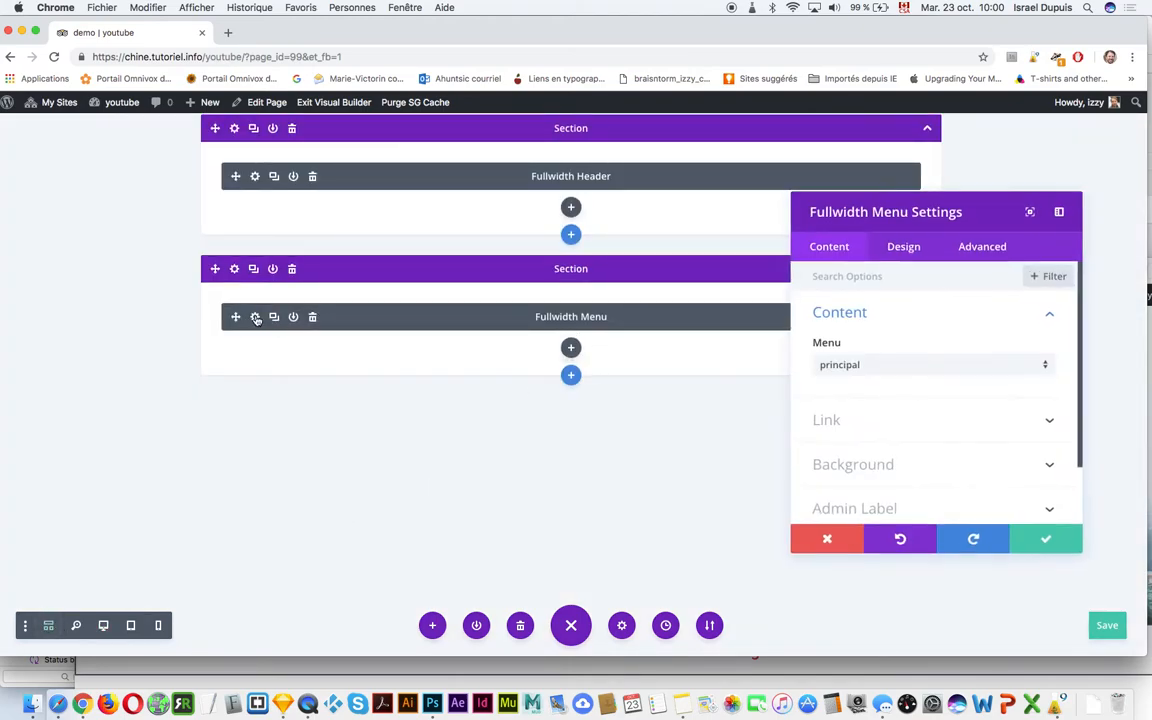
{"action": "left_click", "coordinate": [103, 626]}
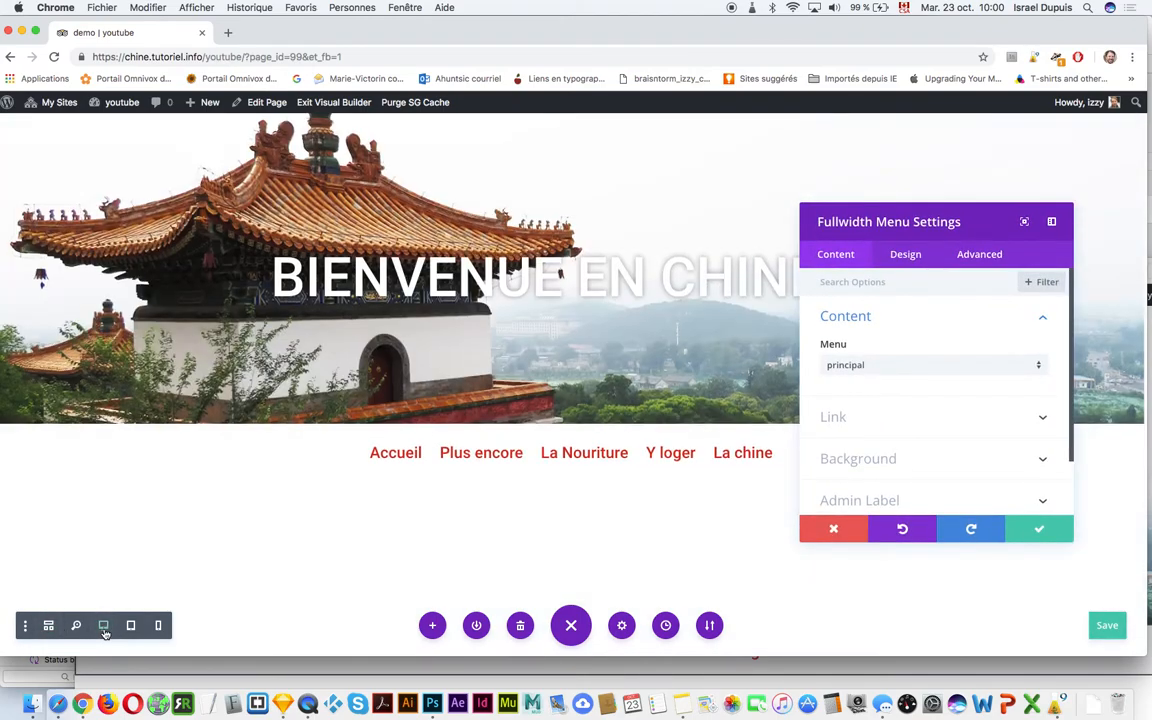
{"action": "left_click", "coordinate": [950, 413]}
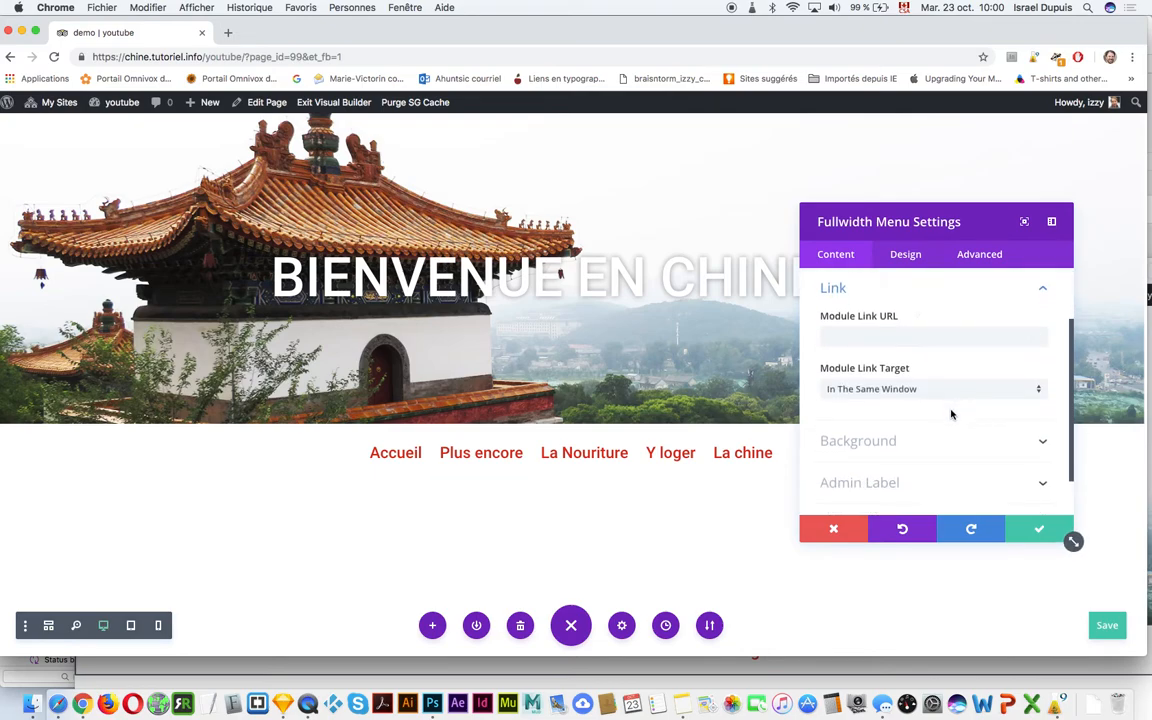
{"action": "scroll", "coordinate": [964, 411], "scroll_direction": "up", "scroll_amount": 2}
{"action": "scroll", "coordinate": [965, 412], "scroll_direction": "down", "scroll_amount": 3}
{"action": "scroll", "coordinate": [964, 411], "scroll_direction": "up", "scroll_amount": 3}
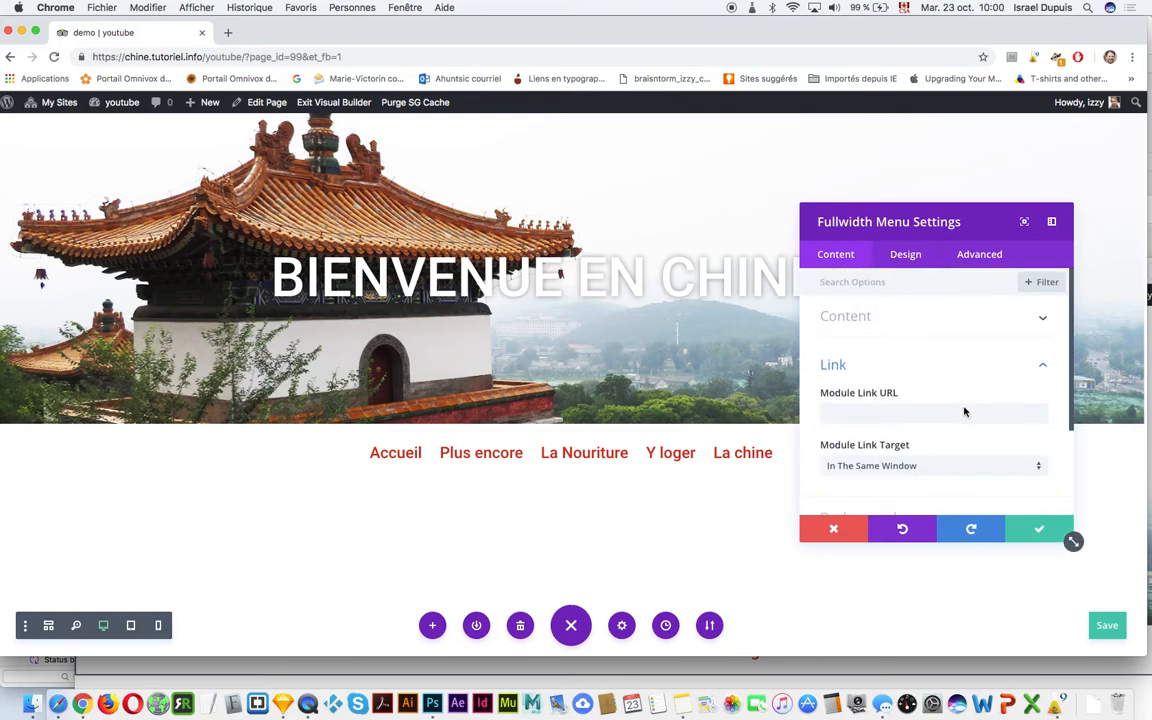
Apply the first box shadow preset, with shadow around the whole box, to the Fullwidth Menu and save its settings.
{"action": "left_click", "coordinate": [905, 254]}
{"action": "left_click", "coordinate": [951, 363]}
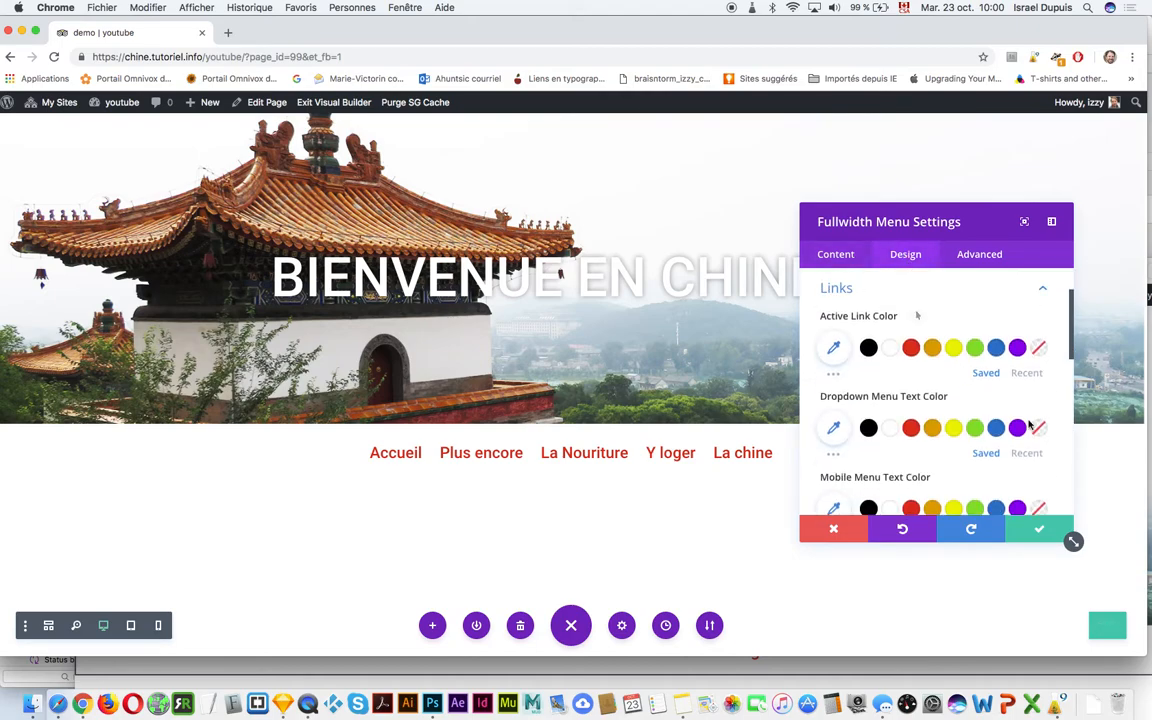
{"action": "scroll", "coordinate": [1071, 343], "scroll_direction": "down", "scroll_amount": 5}
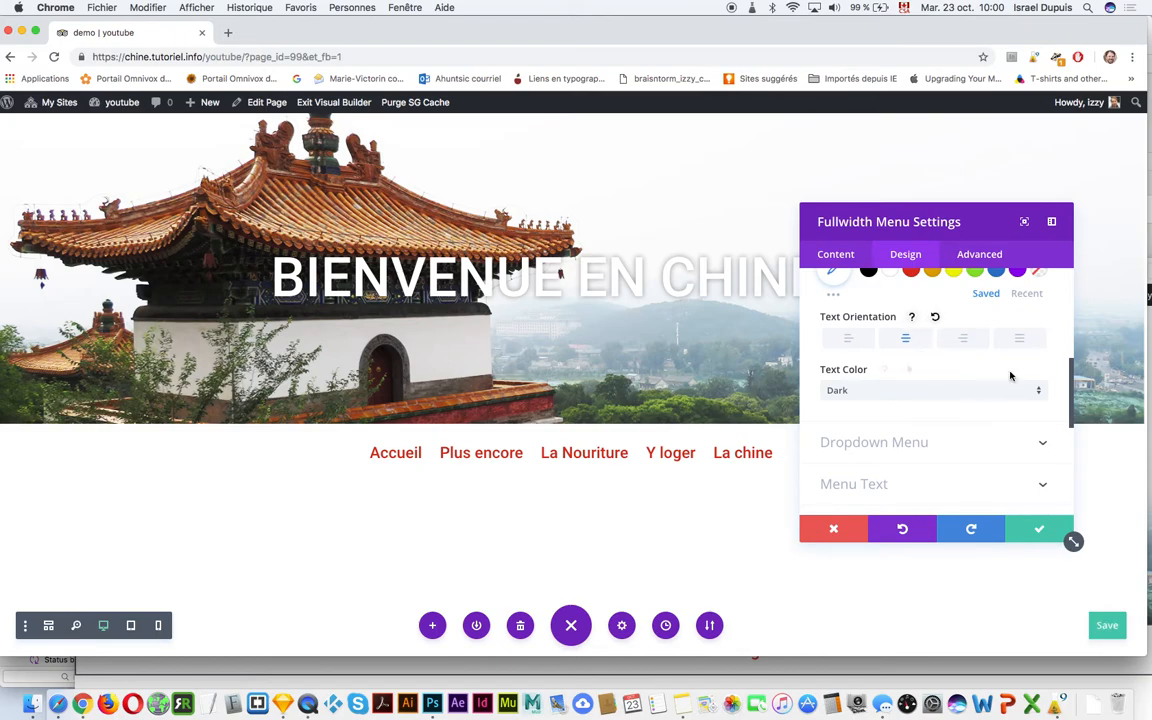
{"action": "left_click_drag", "start_coordinate": [1071, 383], "coordinate": [1075, 447]}
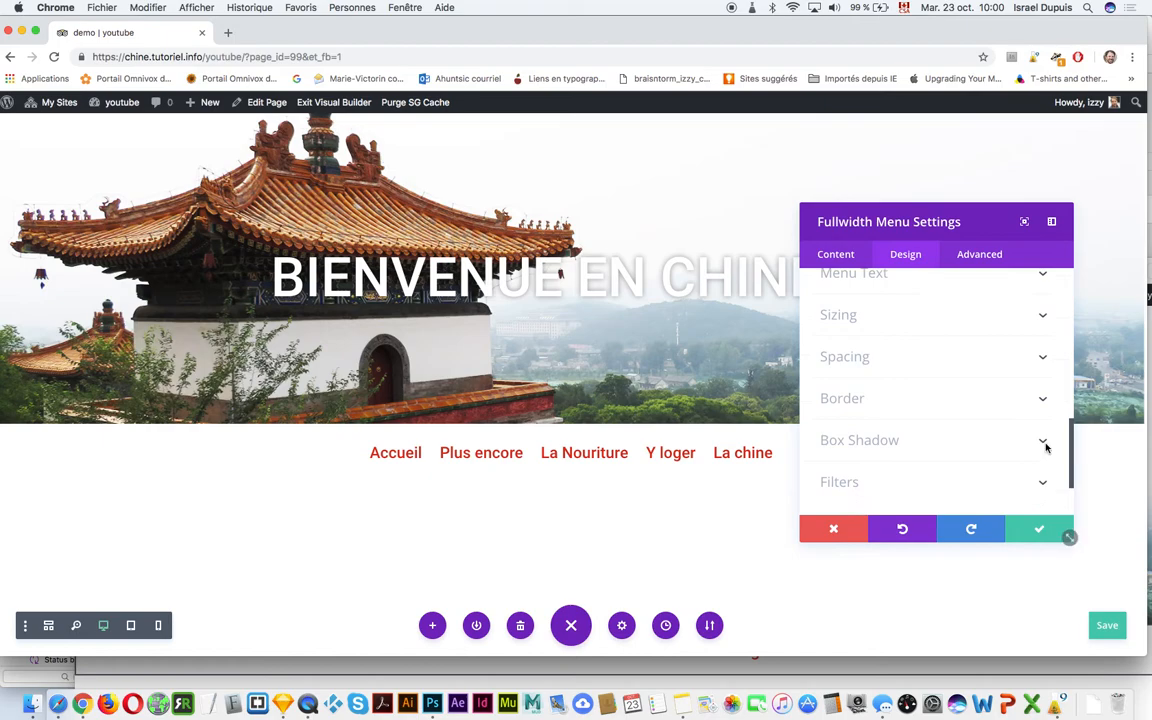
{"action": "left_click", "coordinate": [1029, 445]}
{"action": "left_click", "coordinate": [908, 362]}
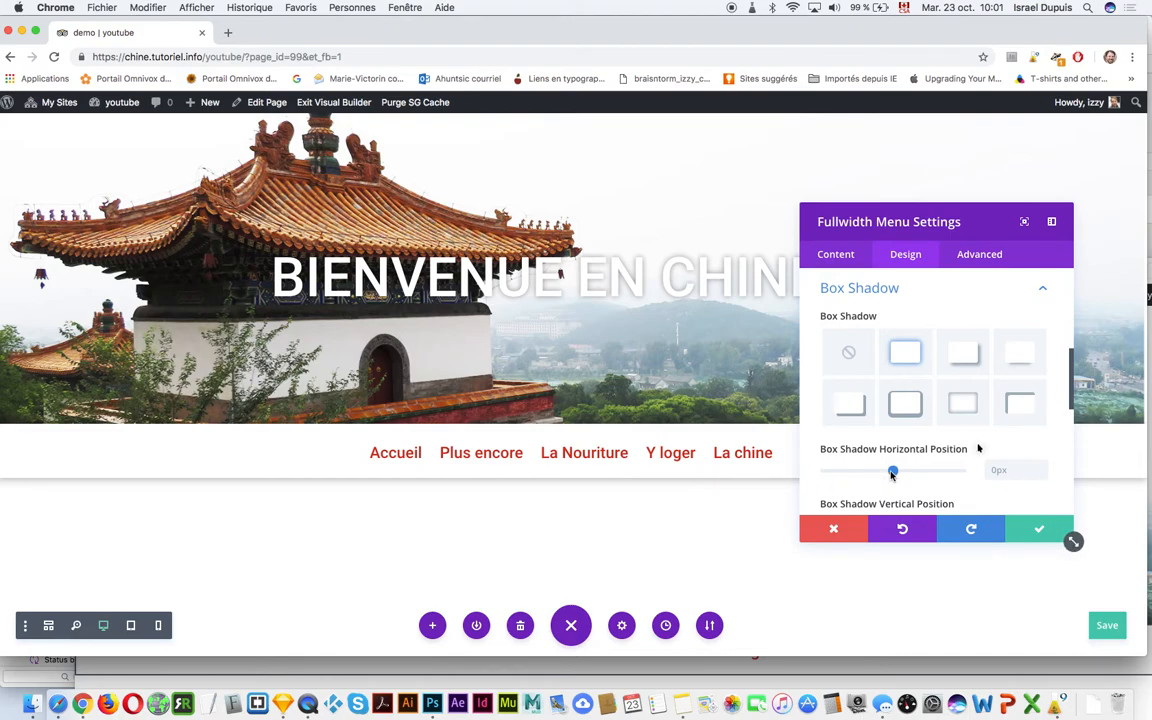
{"action": "left_click_drag", "start_coordinate": [850, 222], "coordinate": [840, 237]}
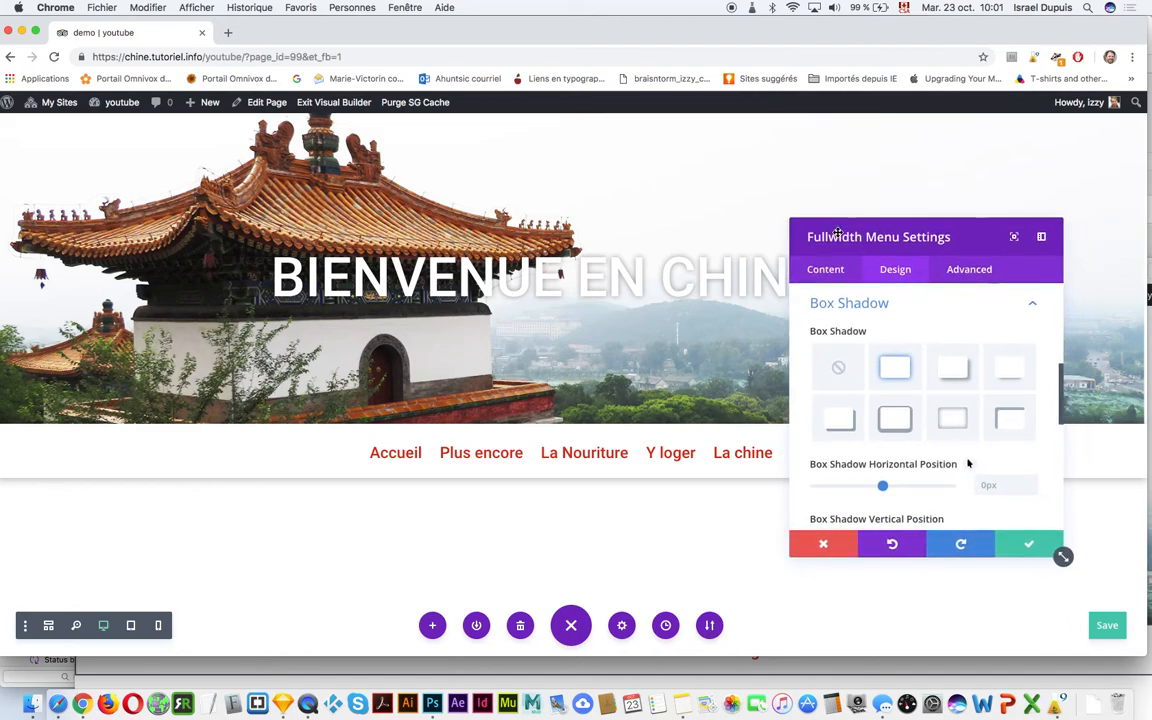
{"action": "left_click", "coordinate": [1036, 546]}
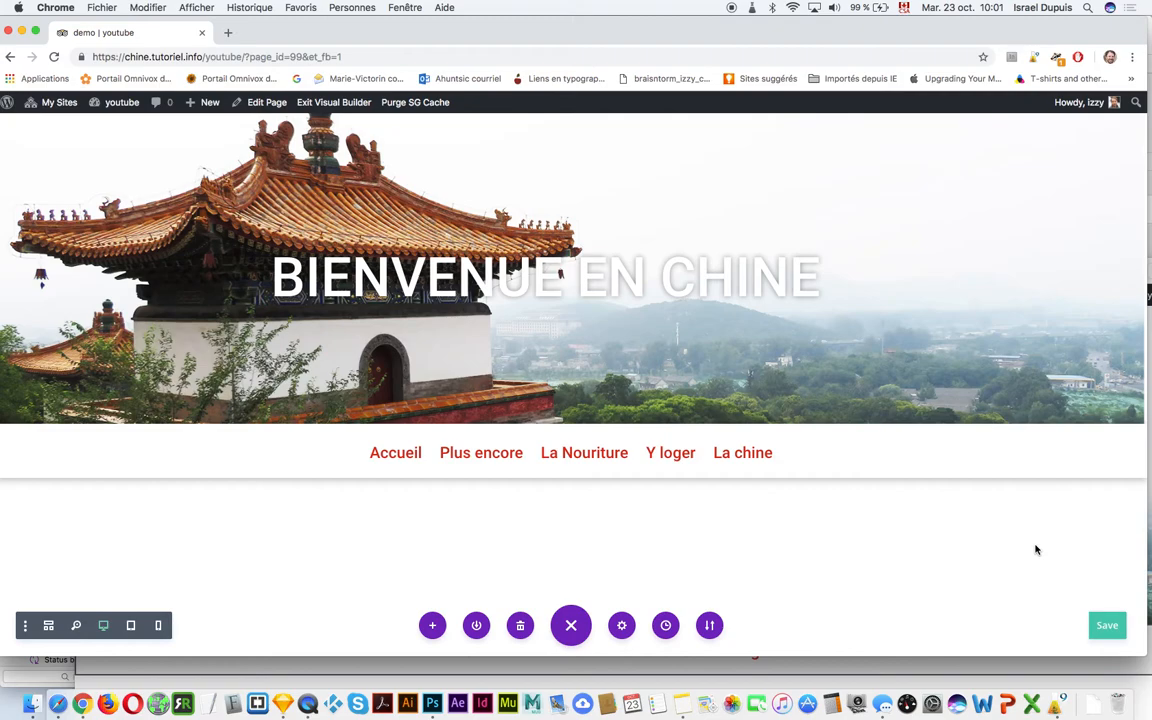
Preview the header and menu in tablet and phone views, and return to the desktop view.
{"action": "left_click", "coordinate": [130, 626]}
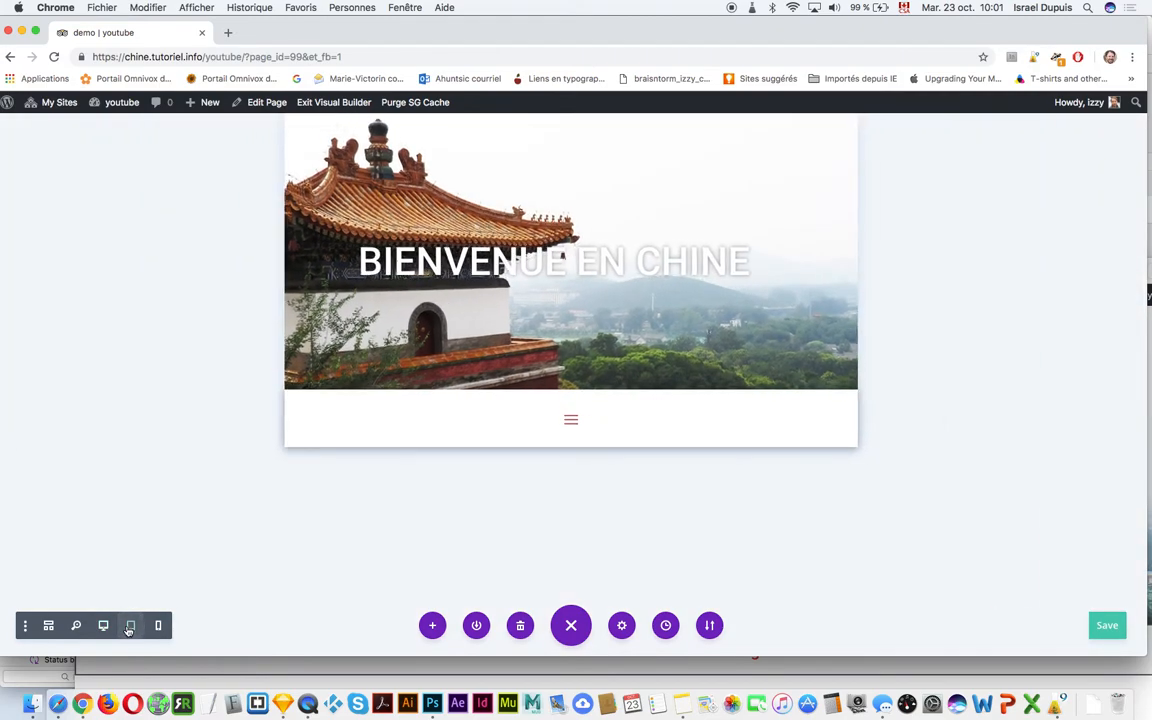
{"action": "left_click", "coordinate": [158, 626]}
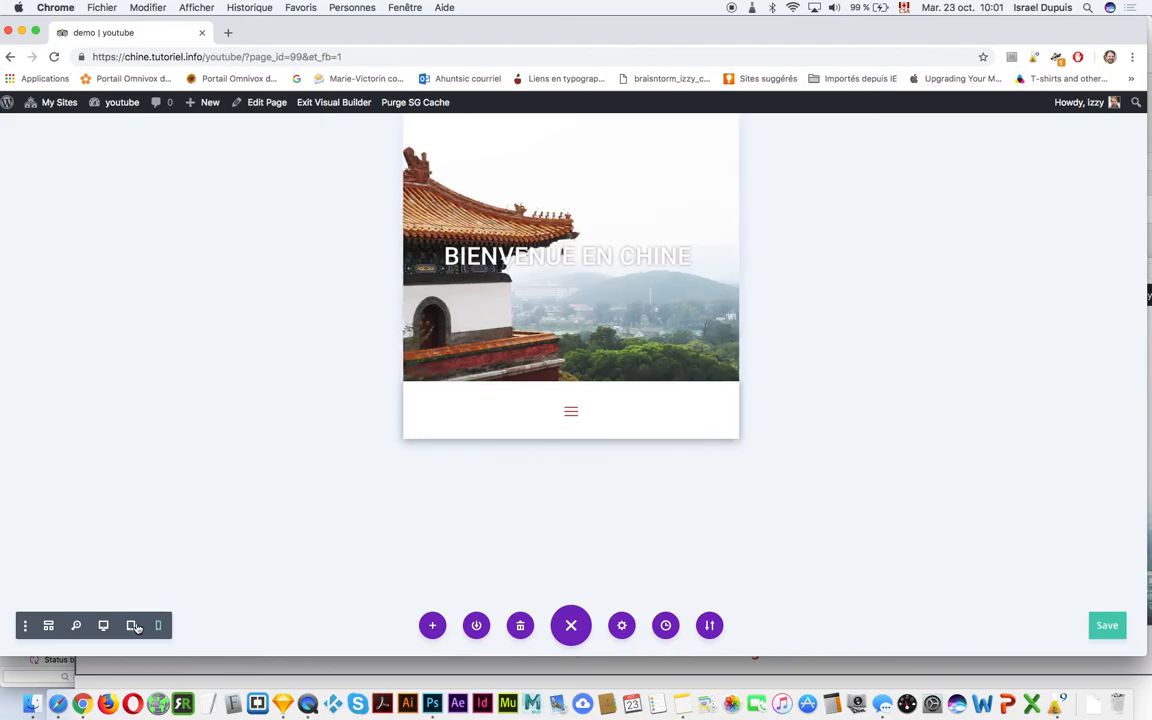
{"action": "left_click", "coordinate": [130, 626]}
{"action": "left_click", "coordinate": [105, 626]}
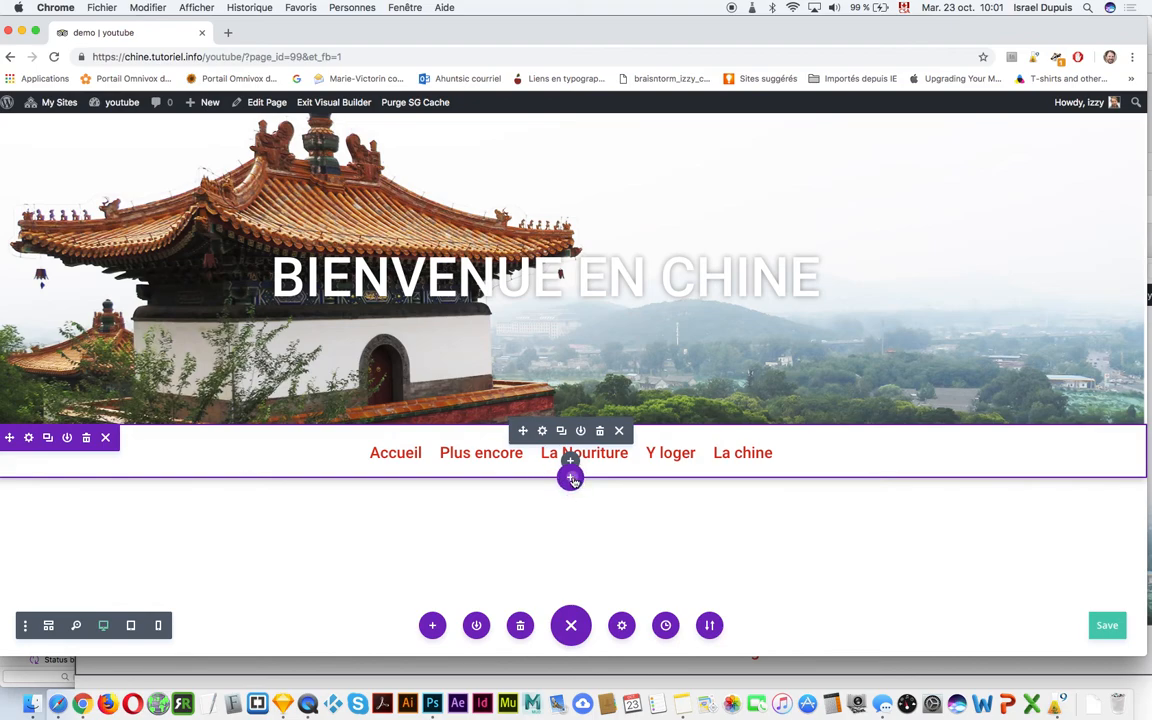
{"action": "left_click", "coordinate": [570, 478]}
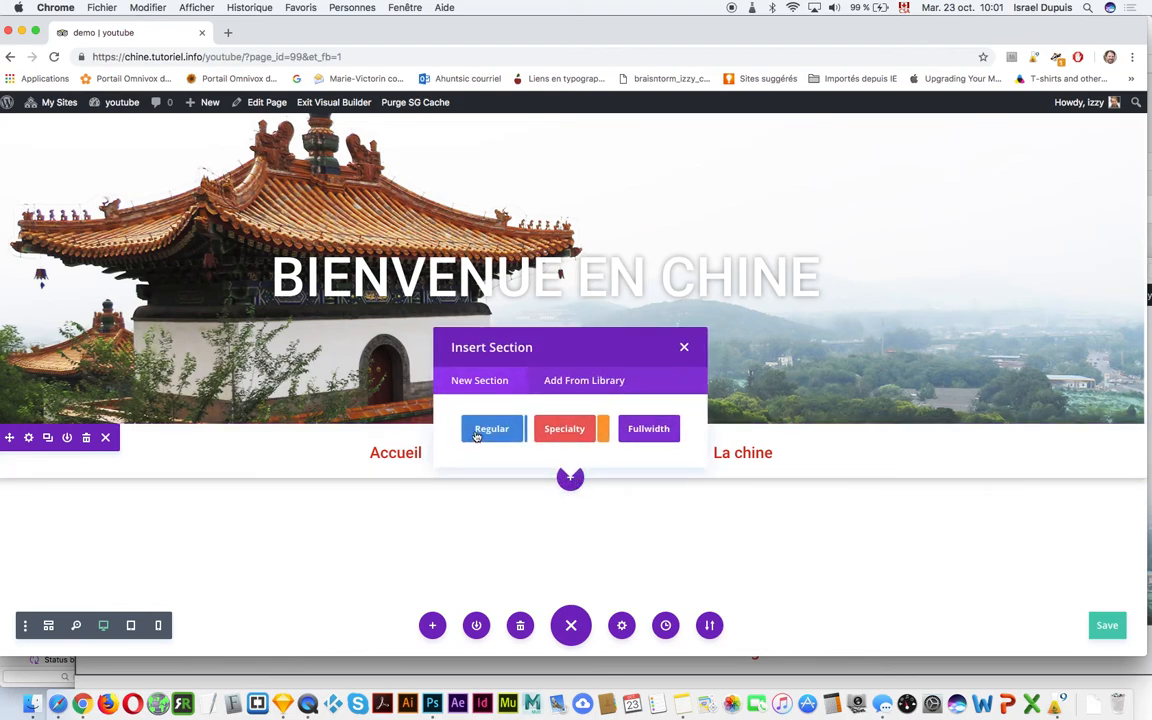
{"action": "left_click", "coordinate": [557, 437]}
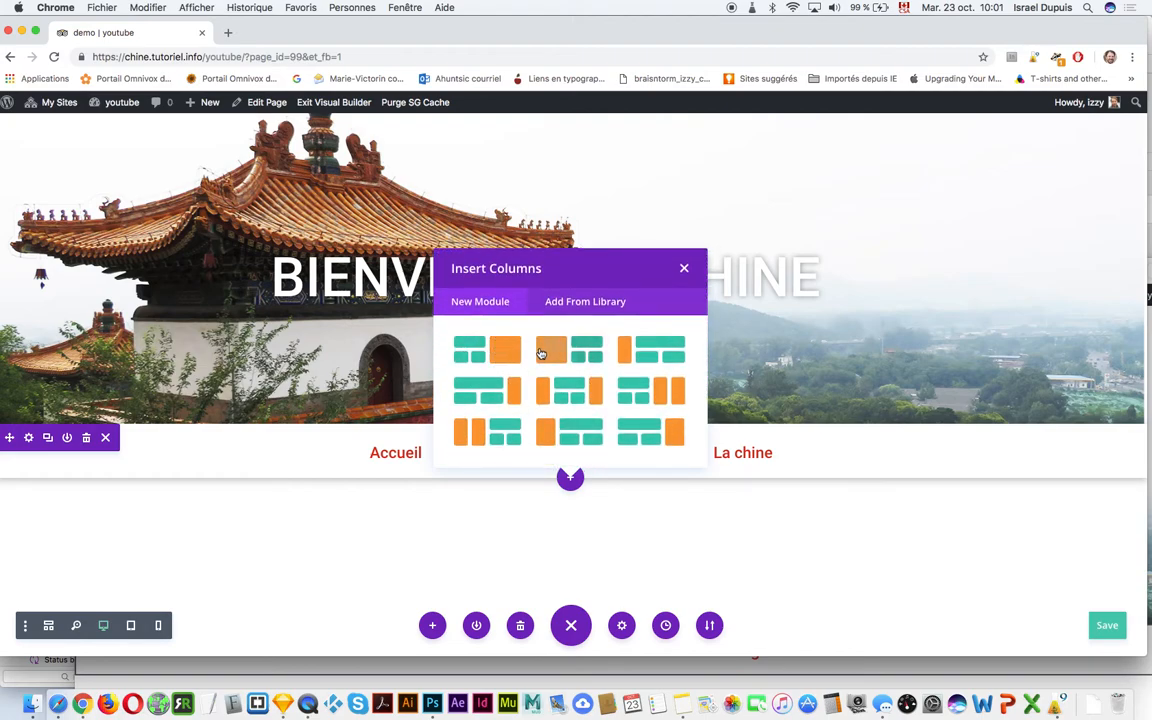
{"action": "left_click", "coordinate": [685, 271]}
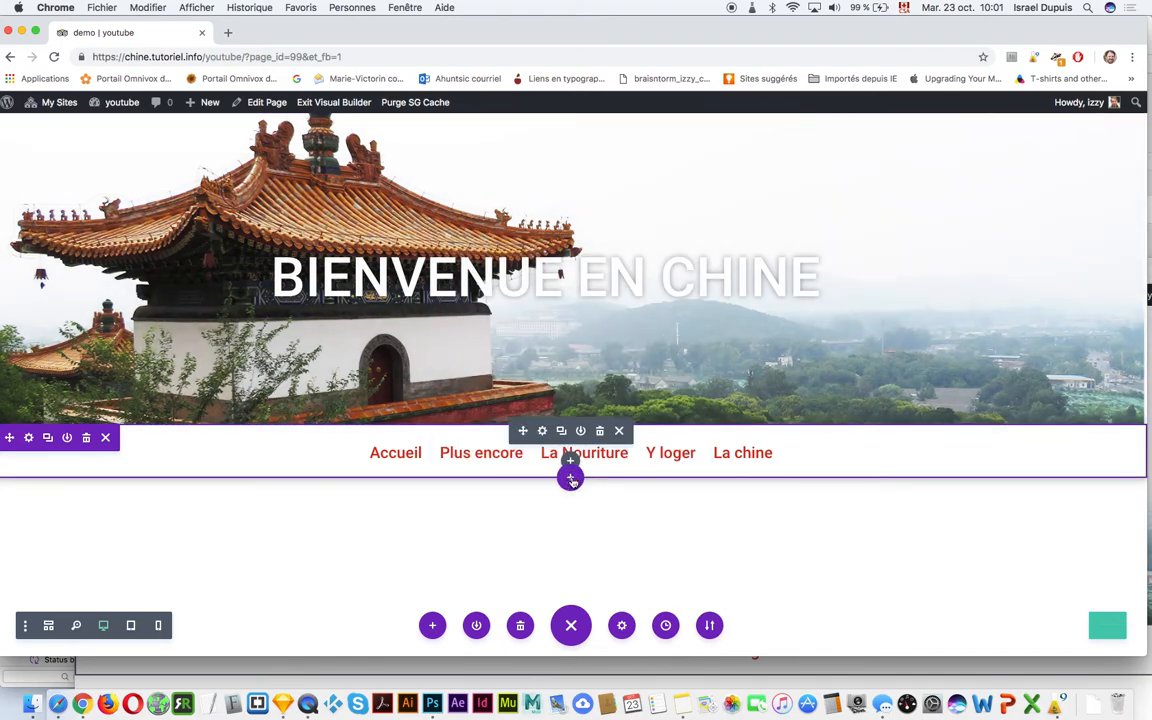
Insert a Regular section below the menu with a single-column row containing a Text module.
{"action": "left_click", "coordinate": [571, 478]}
{"action": "left_click", "coordinate": [491, 428]}
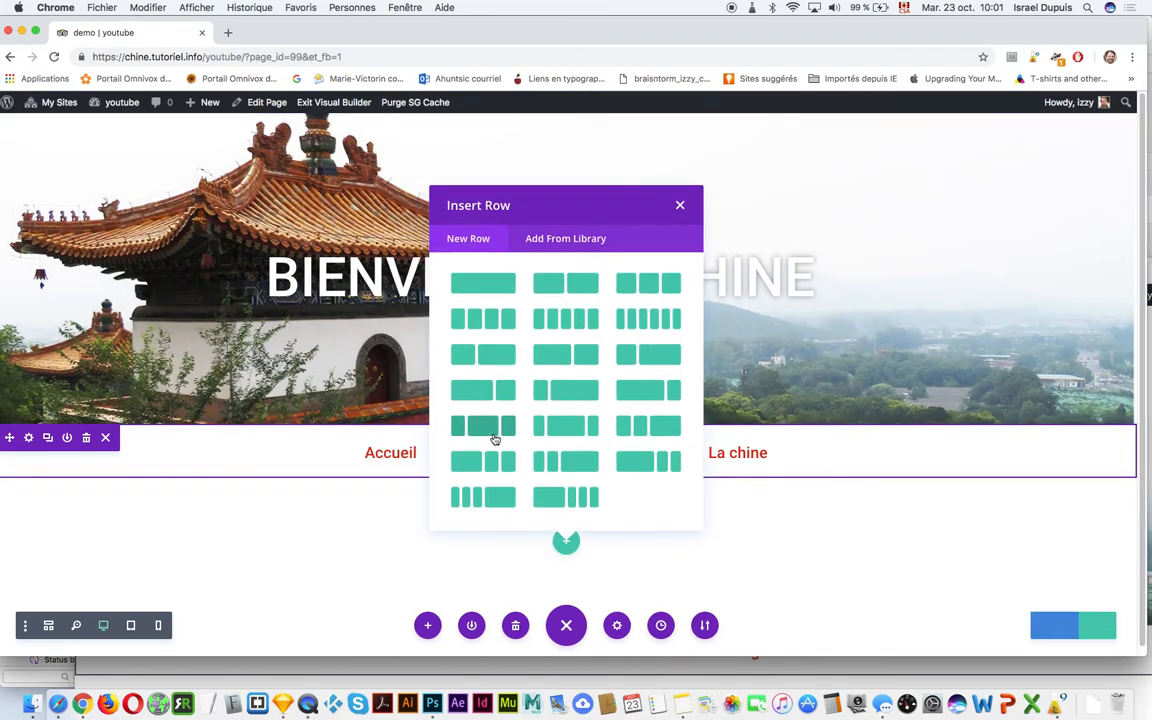
{"action": "left_click", "coordinate": [480, 284]}
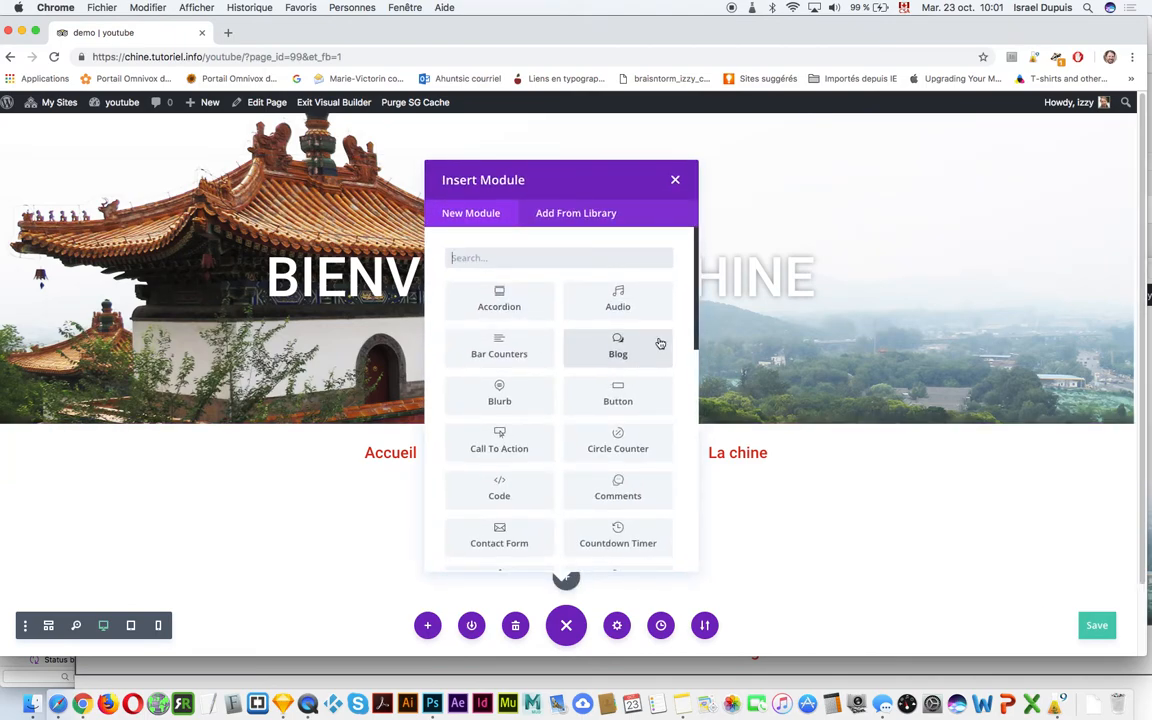
{"action": "type", "text": "te"}
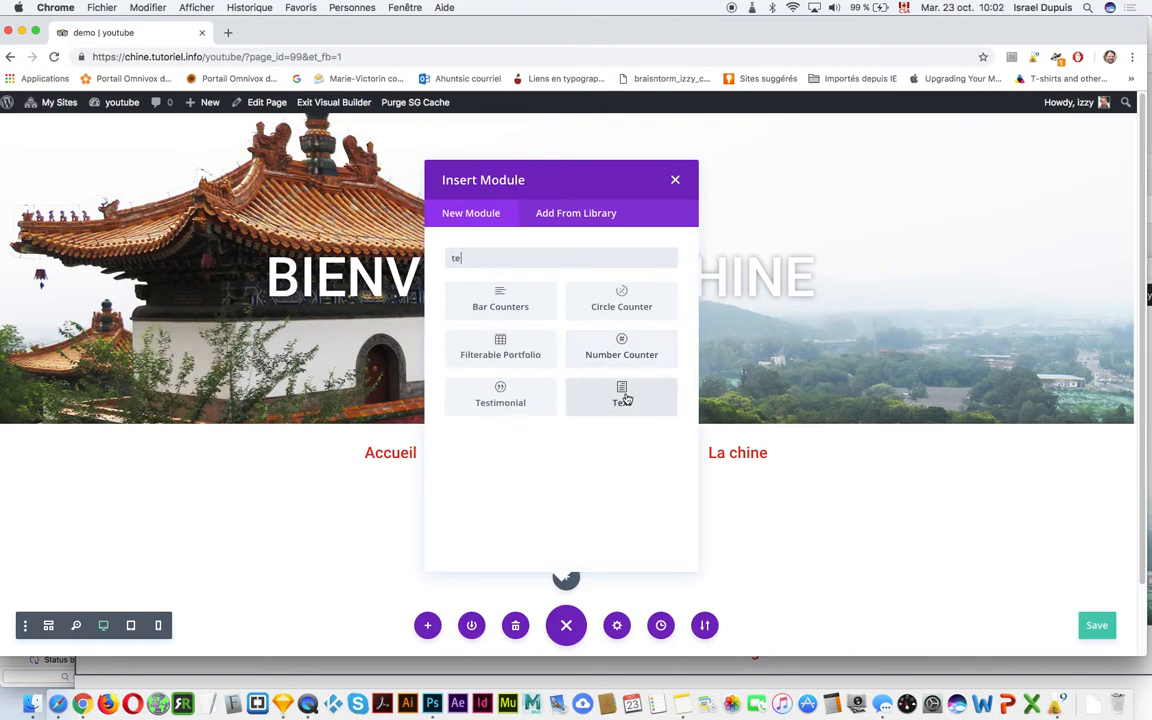
{"action": "left_click", "coordinate": [621, 395]}
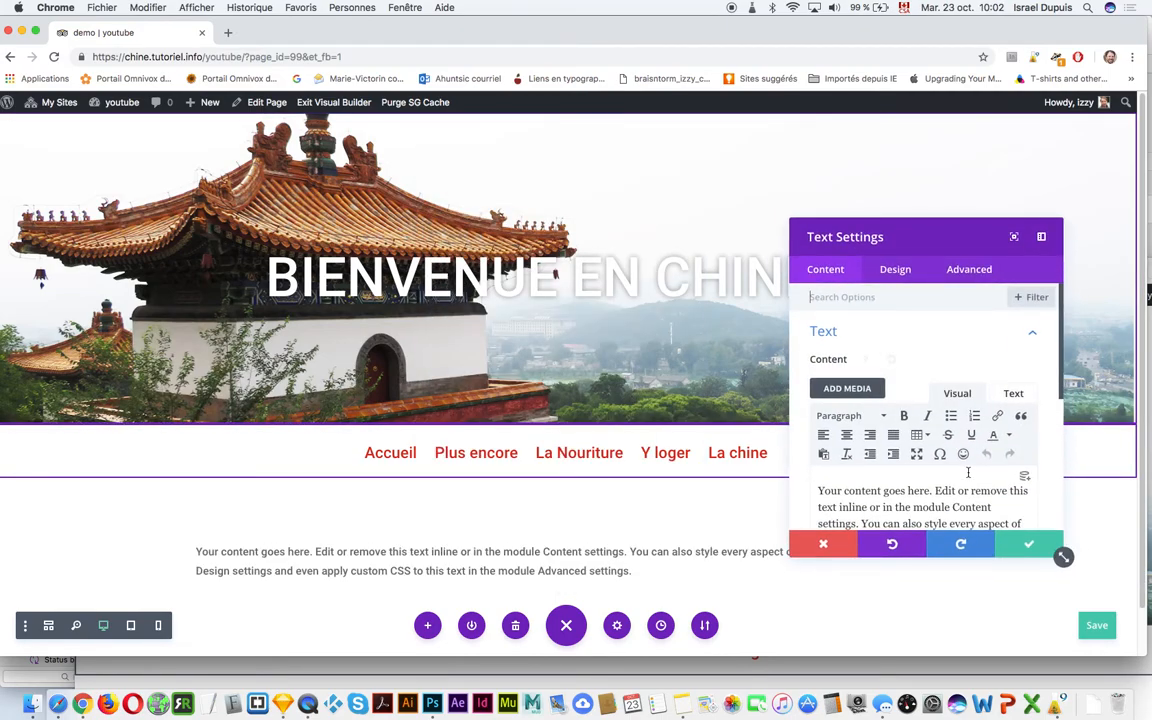
Replace the Text module's placeholder with the line "Qu'est ce que la chine" and a second paragraph "lorem ipsum dolor sit amen".
{"action": "scroll", "coordinate": [968, 480], "scroll_direction": "down", "scroll_amount": 3}
{"action": "left_click_drag", "start_coordinate": [967, 489], "coordinate": [808, 385]}
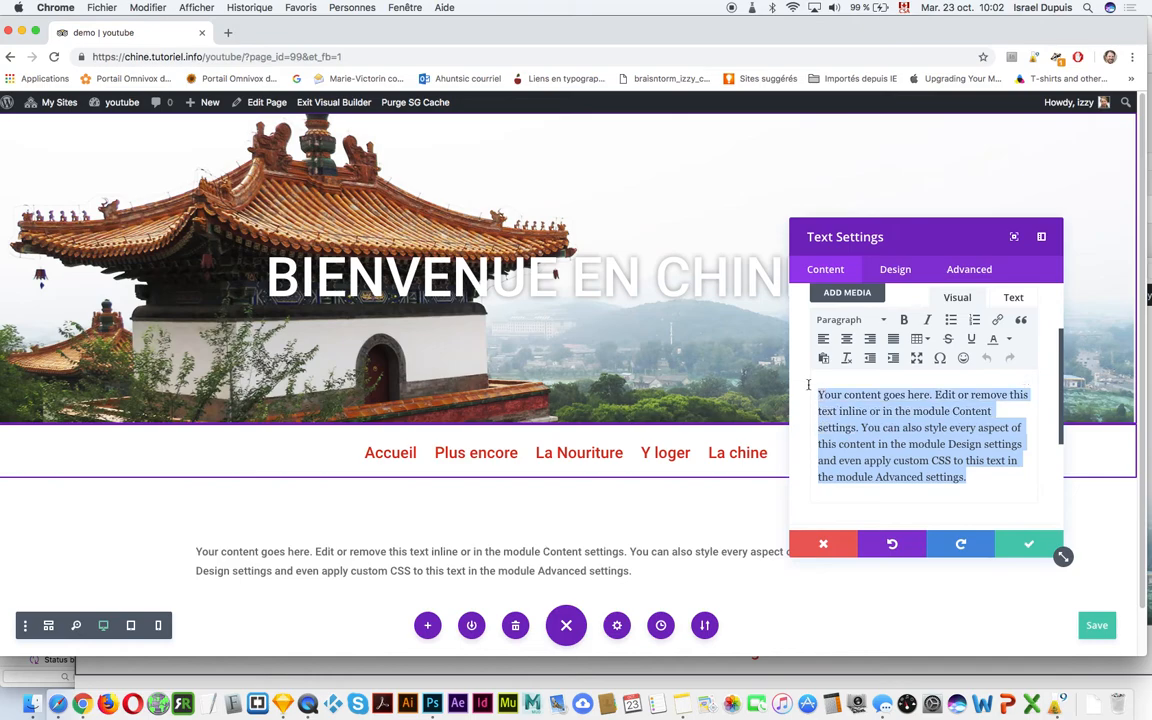
{"action": "type", "text": "Qu"}
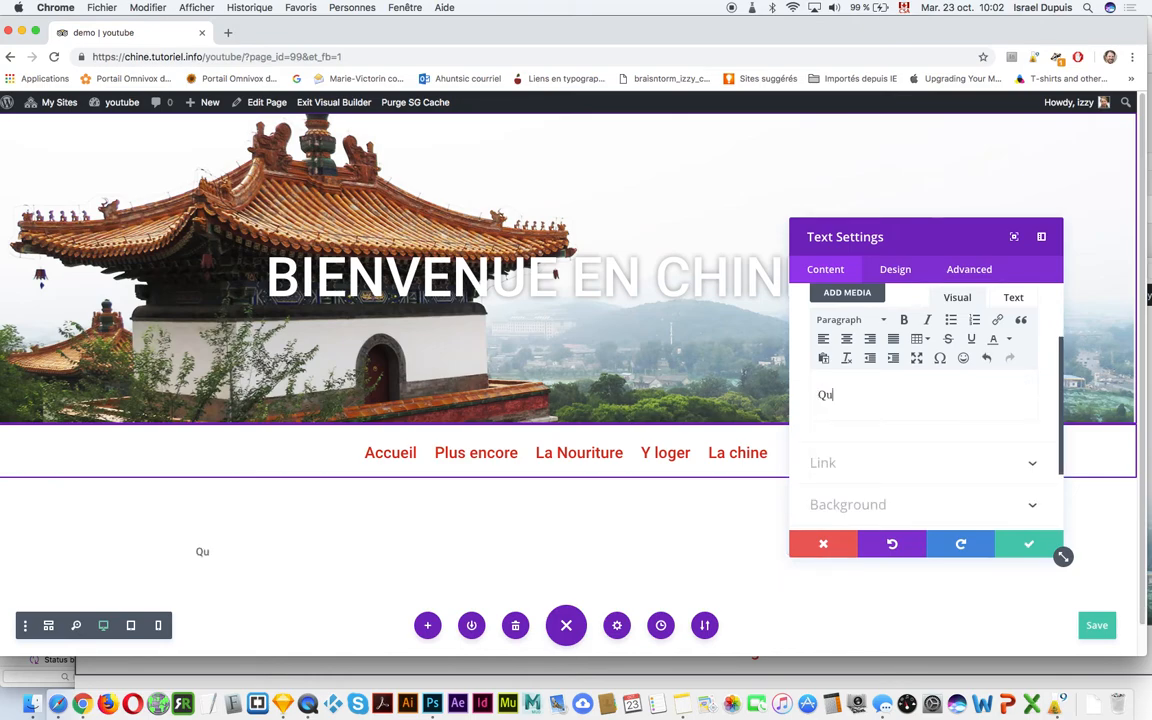
{"action": "type", "text": "'Est ce que la chine"}
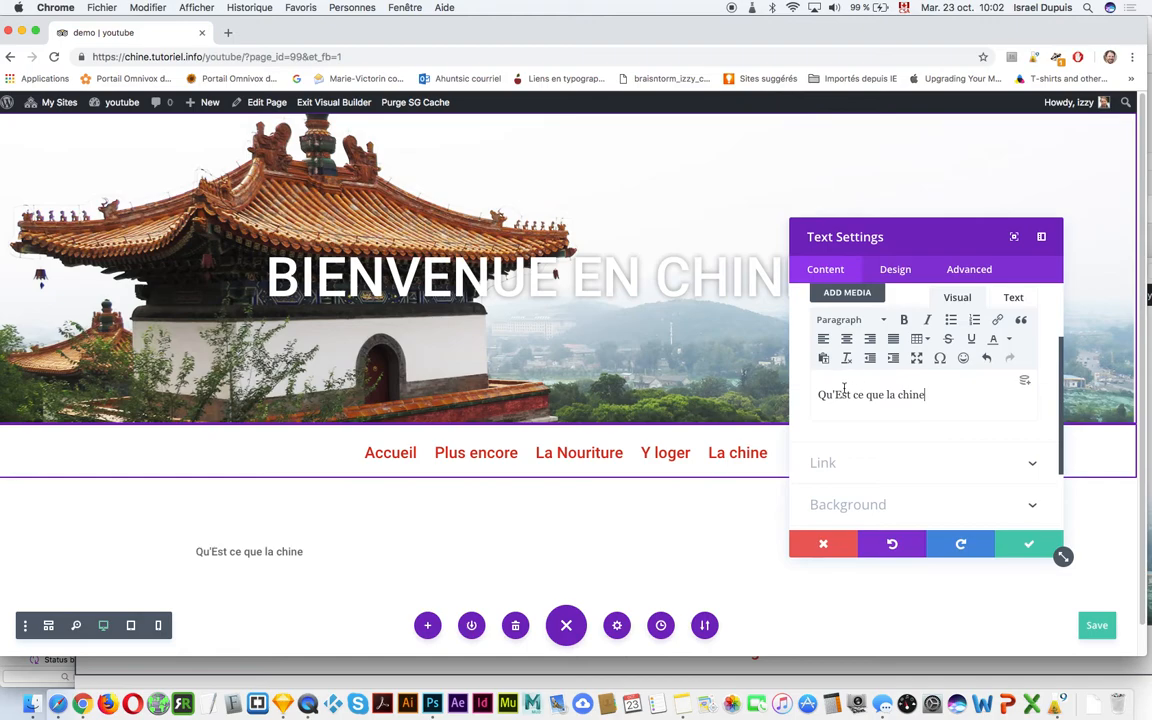
{"action": "type", "text": "e"}
{"action": "left_click", "coordinate": [953, 397]}
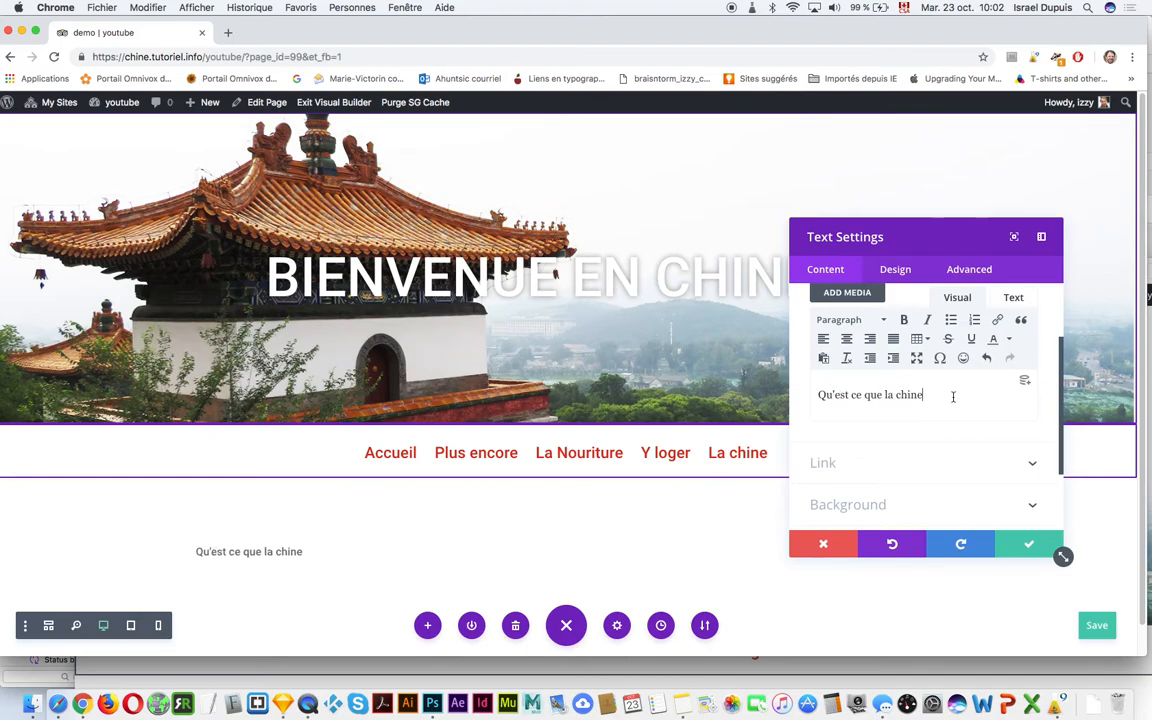
{"action": "key", "text": "Return"}
{"action": "type", "text": "lorem ipsum dolor sit amen"}
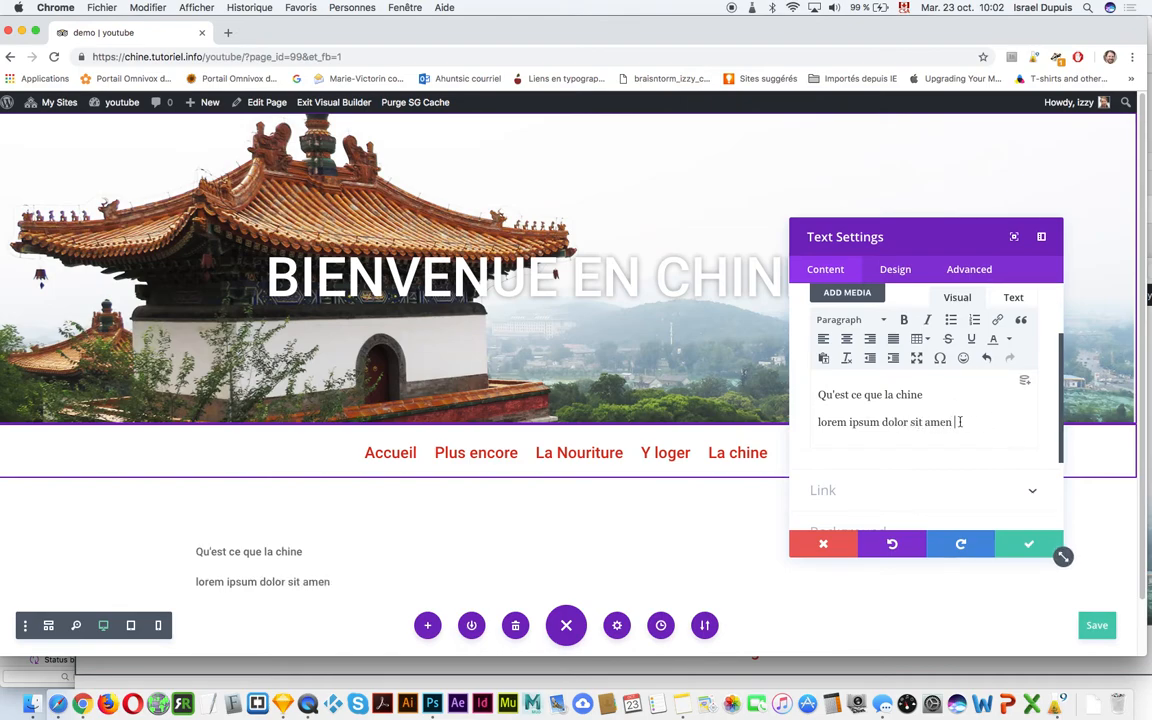
Lengthen the second paragraph by copying "lorem ipsum dolor sit amen" and repeating it several times.
{"action": "left_click_drag", "start_coordinate": [958, 422], "coordinate": [804, 422]}
{"action": "key", "text": "super+c"}
{"action": "left_click", "coordinate": [972, 420]}
{"action": "key", "text": "super+v"}
{"action": "key", "text": "super+v"}
{"action": "key", "text": "super+v"}
{"action": "key", "text": "super+v"}
{"action": "key", "text": "super+v"}
{"action": "key", "text": "super+v"}
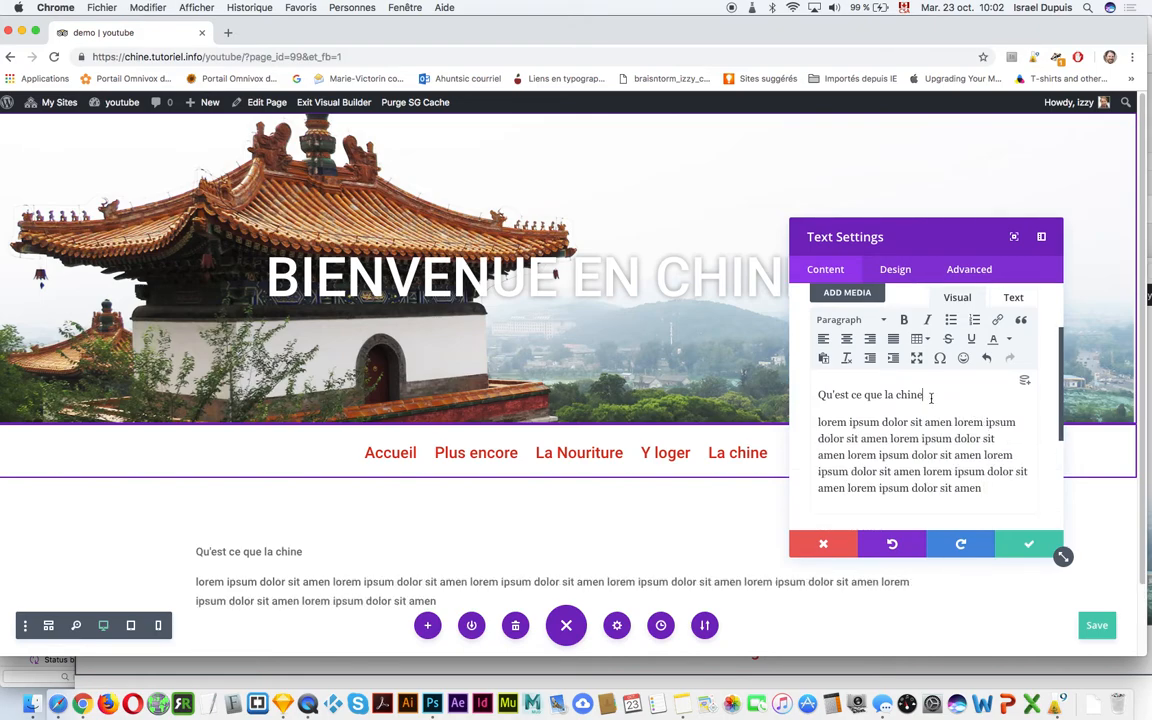
Format the line "Qu'est ce que la chine" as Heading 1.
{"action": "left_click_drag", "start_coordinate": [926, 395], "coordinate": [816, 395]}
{"action": "left_click", "coordinate": [850, 319]}
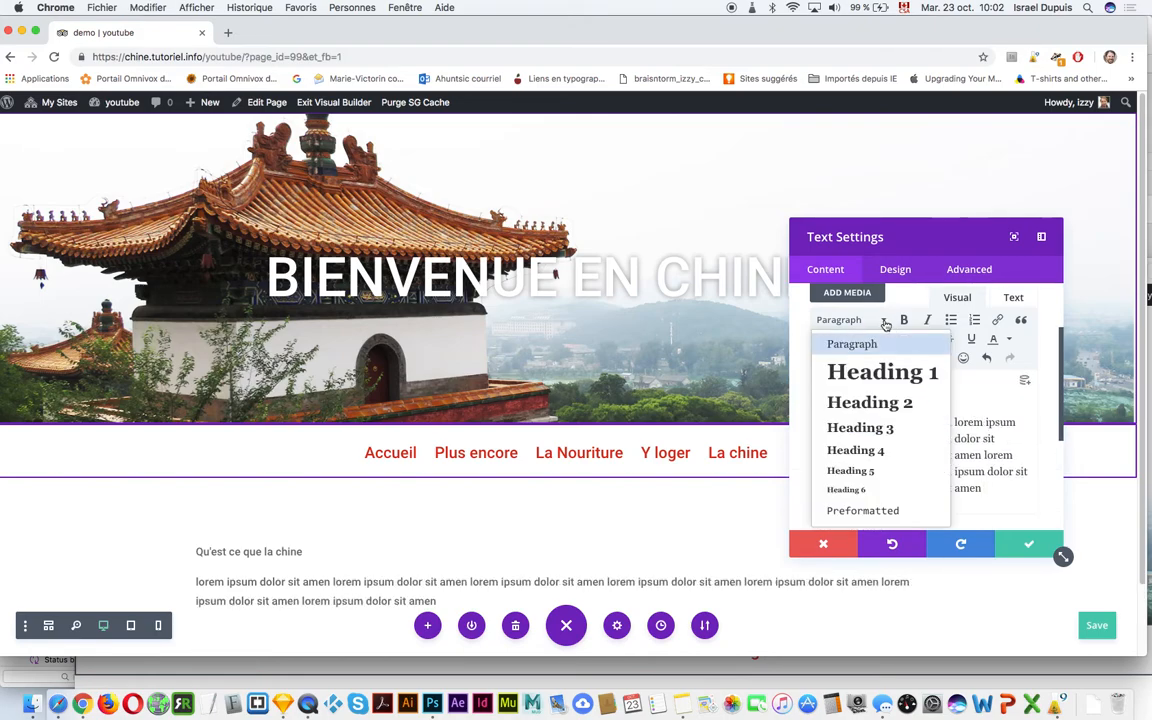
{"action": "left_click", "coordinate": [879, 377]}
{"action": "left_click", "coordinate": [924, 472]}
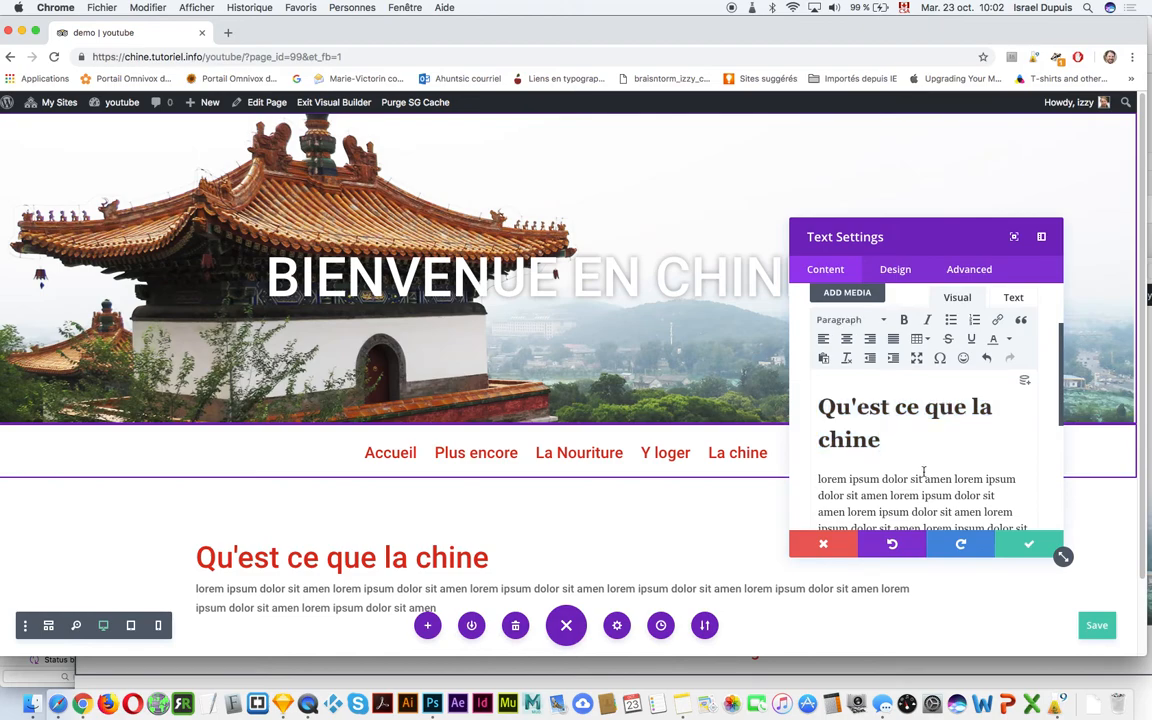
{"action": "scroll", "coordinate": [924, 472], "scroll_direction": "up", "scroll_amount": 3}
{"action": "scroll", "coordinate": [924, 472], "scroll_direction": "down", "scroll_amount": 2}
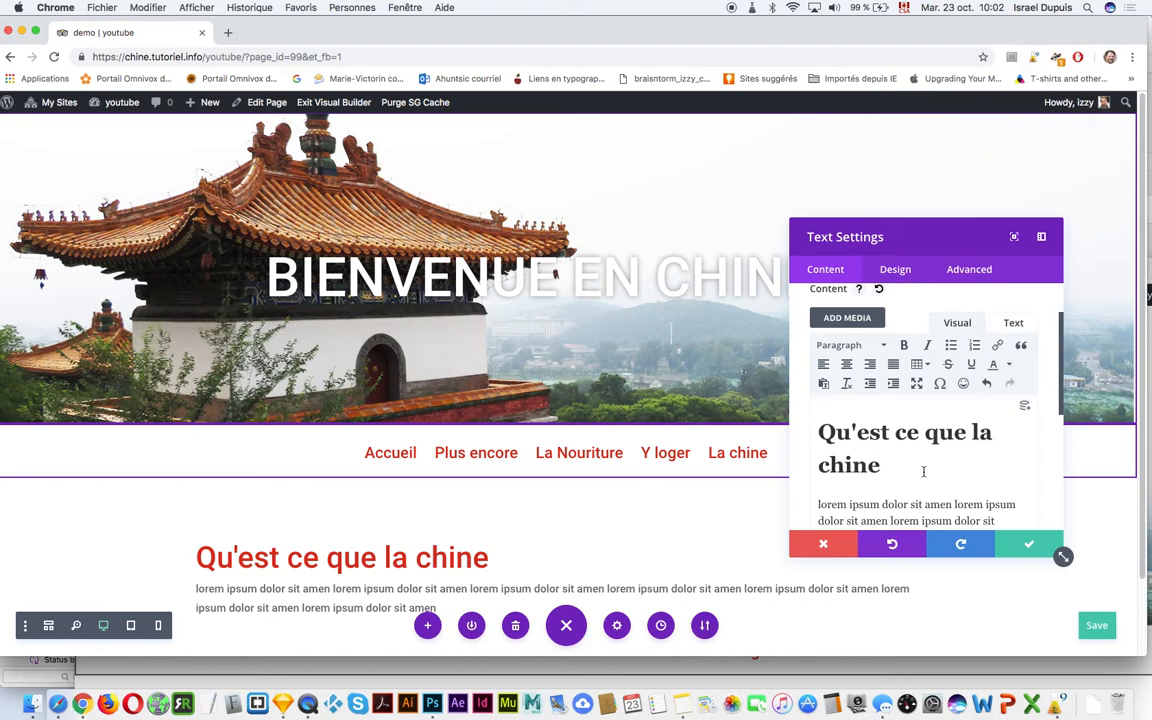
Try different custom top margins on the Text module in its design spacing options, finishing at 0px.
{"action": "left_click", "coordinate": [895, 269]}
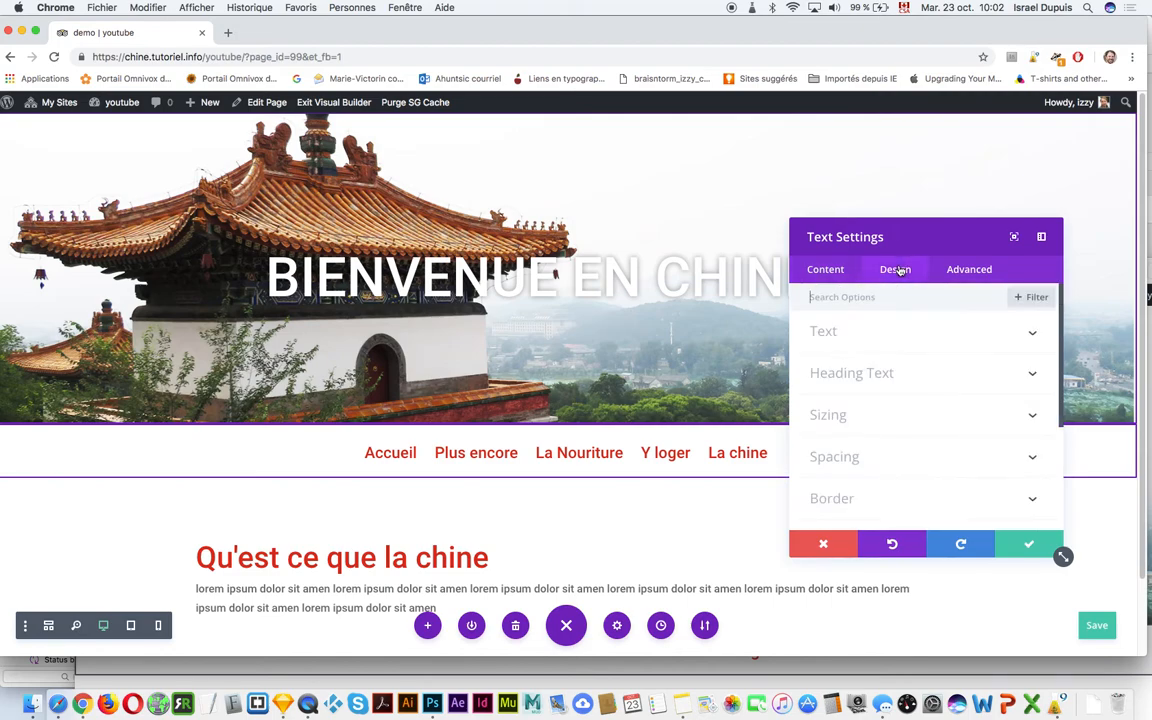
{"action": "left_click", "coordinate": [955, 456]}
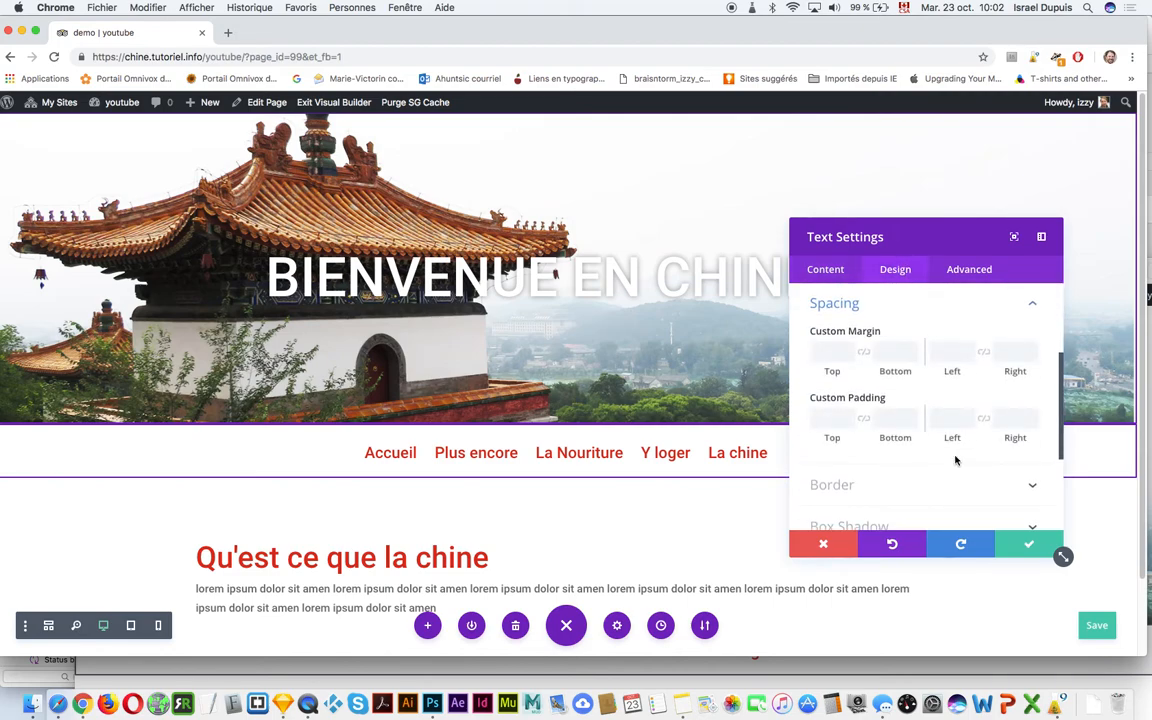
{"action": "left_click", "coordinate": [850, 358]}
{"action": "left_click", "coordinate": [850, 358]}
{"action": "left_click", "coordinate": [850, 358]}
{"action": "left_click", "coordinate": [850, 358]}
{"action": "left_click", "coordinate": [850, 358]}
{"action": "left_click", "coordinate": [850, 358]}
{"action": "left_click", "coordinate": [850, 358]}
{"action": "left_click", "coordinate": [850, 358]}
{"action": "left_click", "coordinate": [849, 350]}
{"action": "left_click", "coordinate": [849, 350]}
{"action": "left_click", "coordinate": [849, 350]}
{"action": "left_click", "coordinate": [849, 350]}
{"action": "left_click", "coordinate": [849, 350]}
{"action": "left_click", "coordinate": [849, 350]}
{"action": "left_click", "coordinate": [849, 350]}
{"action": "left_click", "coordinate": [849, 350]}
{"action": "left_click", "coordinate": [849, 350]}
{"action": "left_click", "coordinate": [849, 350]}
{"action": "left_click", "coordinate": [849, 350]}
{"action": "left_click", "coordinate": [849, 350]}
{"action": "left_click", "coordinate": [849, 350]}
{"action": "left_click", "coordinate": [849, 350]}
{"action": "left_click", "coordinate": [849, 350]}
{"action": "left_click", "coordinate": [849, 350]}
{"action": "left_click", "coordinate": [849, 350]}
{"action": "left_click", "coordinate": [849, 350]}
{"action": "left_click", "coordinate": [849, 357]}
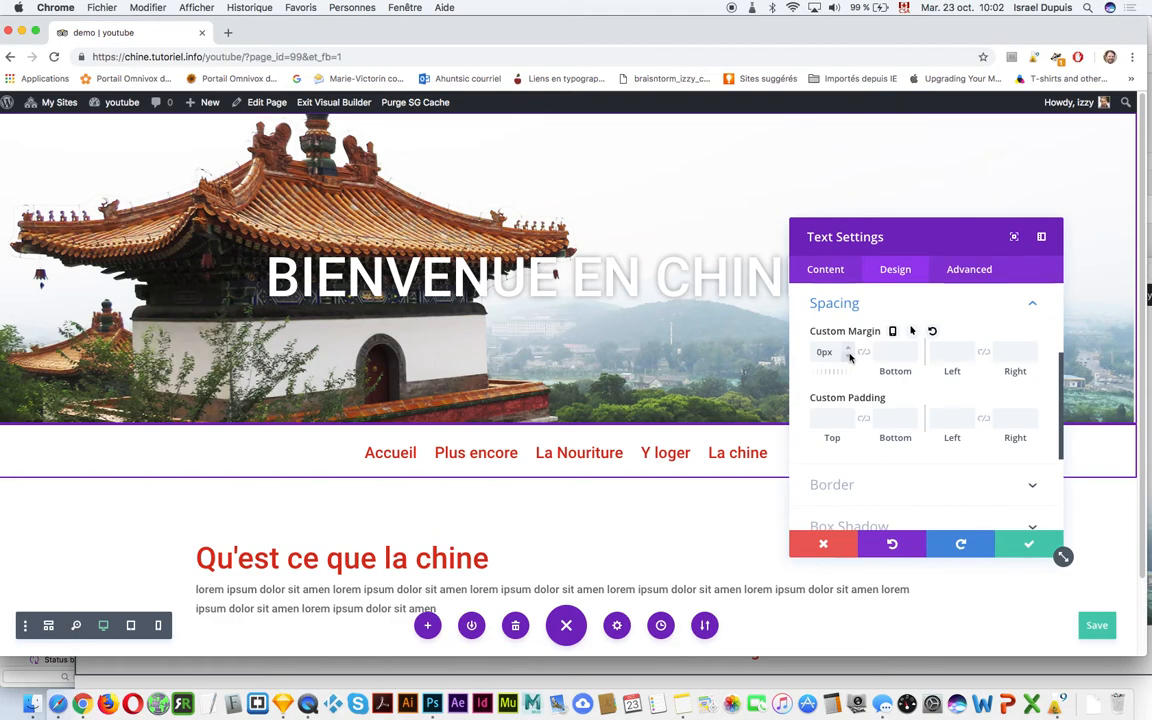
Give the Text module 9px rounded corners on all sides and a 5px white border.
{"action": "left_click_drag", "start_coordinate": [1062, 432], "coordinate": [1037, 458]}
{"action": "left_click", "coordinate": [1033, 430]}
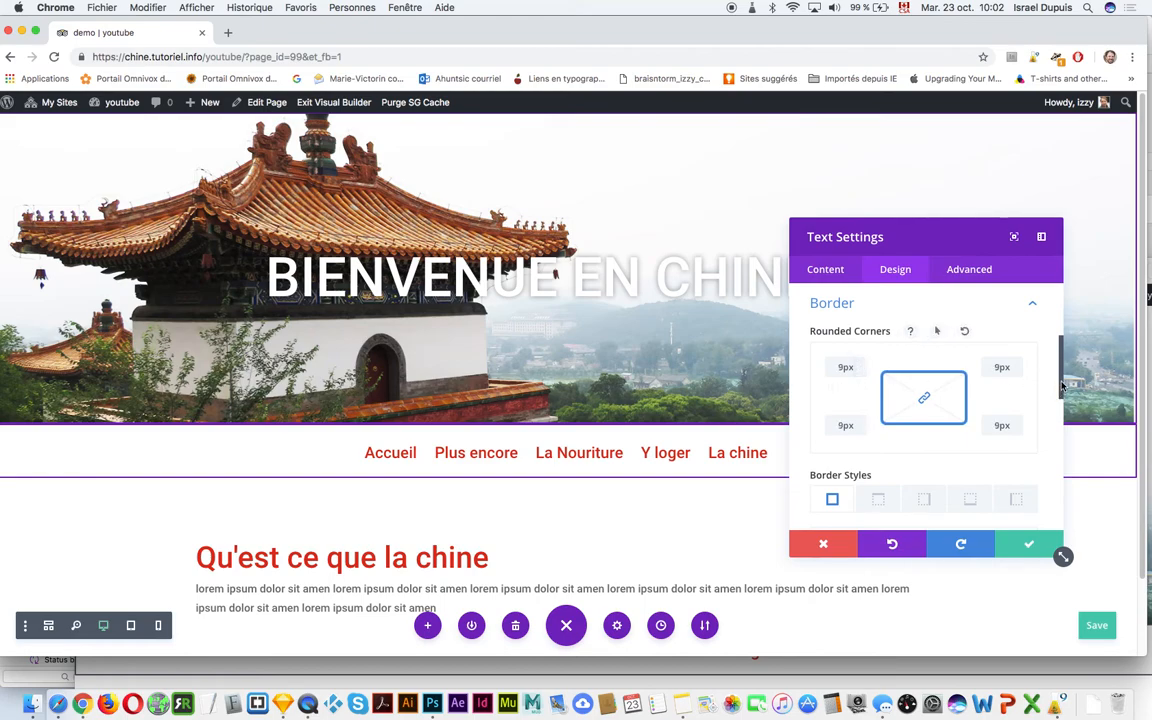
{"action": "scroll", "coordinate": [862, 441], "scroll_direction": "down", "scroll_amount": 4}
{"action": "mouse_move", "coordinate": [817, 394]}
{"action": "left_mouse_down"}
{"action": "mouse_move", "coordinate": [845, 400]}
{"action": "mouse_move", "coordinate": [826, 397]}
{"action": "left_mouse_up"}
{"action": "left_click", "coordinate": [878, 463]}
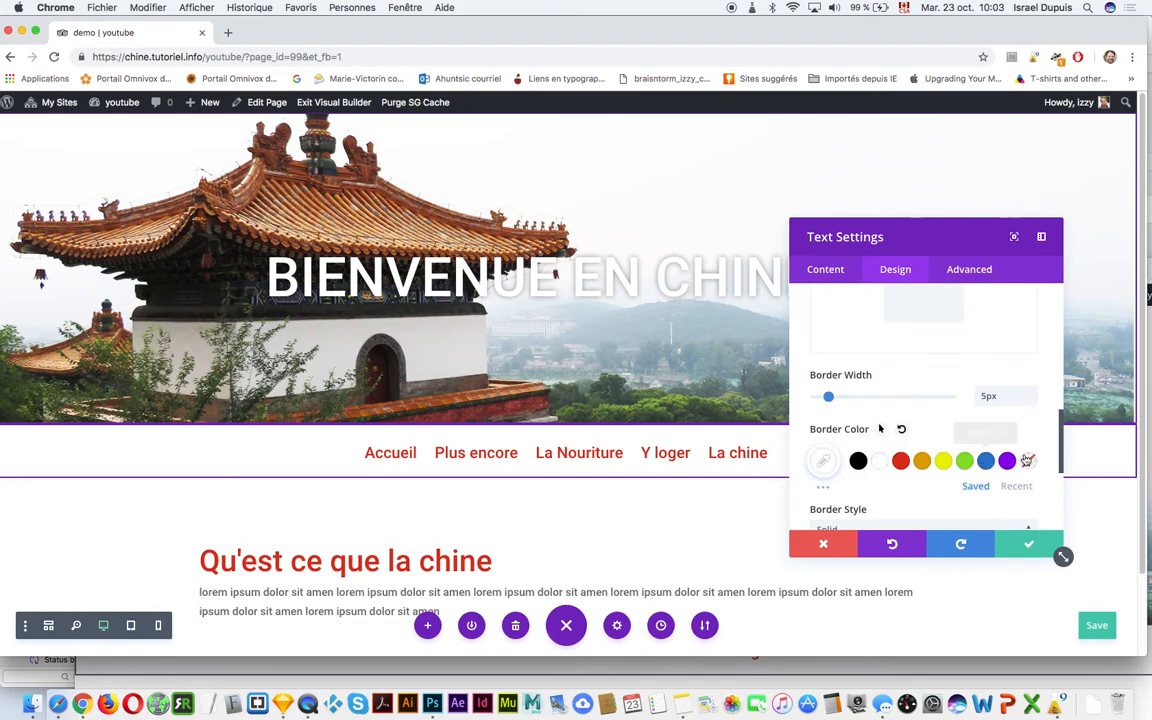
Apply the first box shadow preset, with shadow around the whole box, to the Text module.
{"action": "scroll", "coordinate": [880, 428], "scroll_direction": "down", "scroll_amount": 4}
{"action": "left_click", "coordinate": [945, 432]}
{"action": "left_click", "coordinate": [900, 371]}
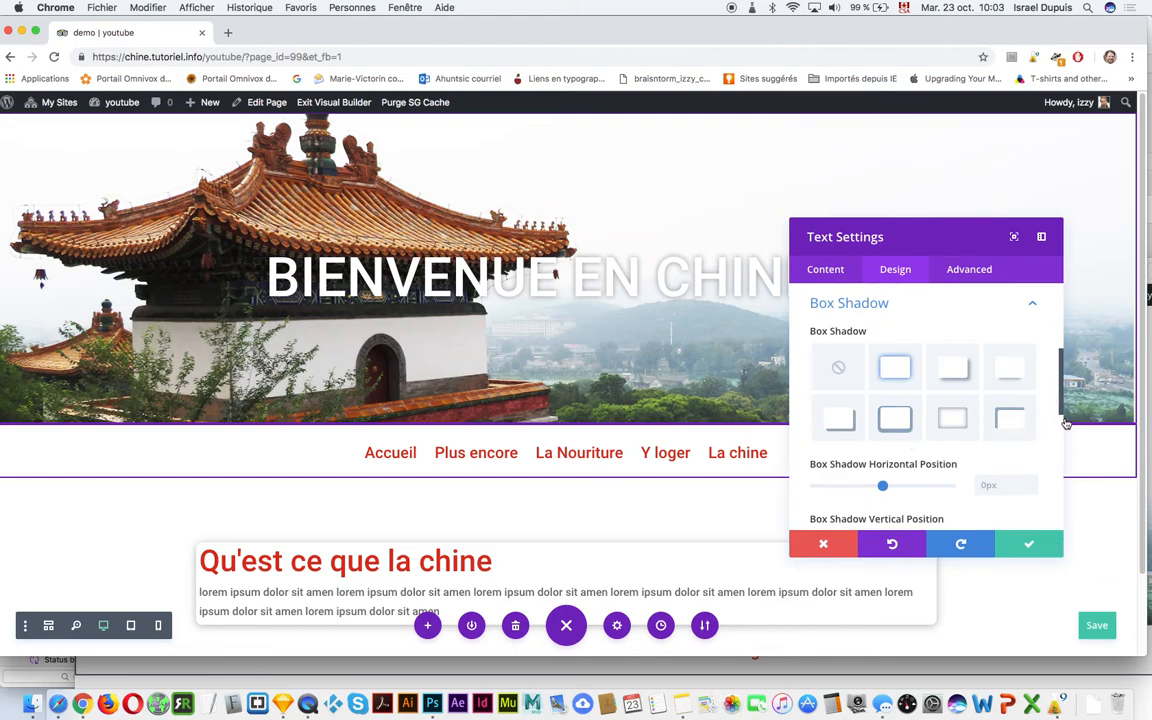
Try an 8px top margin on the Text module and reset its linked top and bottom margins to 0px.
{"action": "scroll", "coordinate": [1050, 412], "scroll_direction": "up", "scroll_amount": 10}
{"action": "scroll", "coordinate": [1015, 416], "scroll_direction": "down", "scroll_amount": 1}
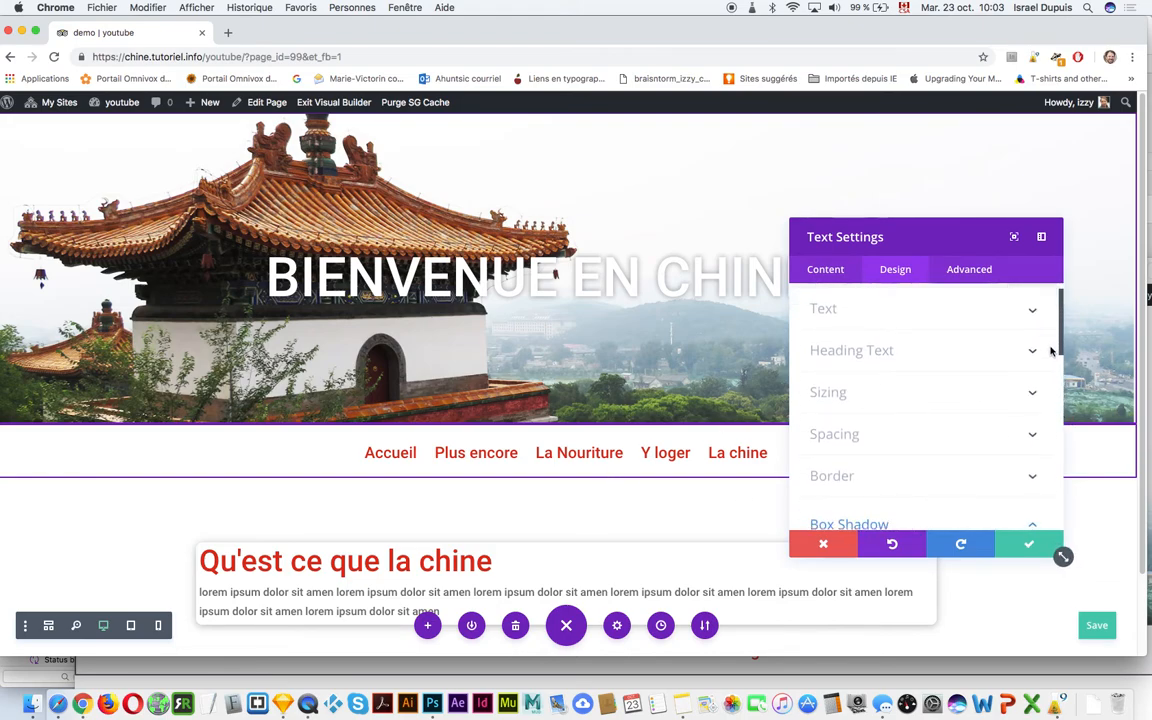
{"action": "left_click", "coordinate": [1015, 418]}
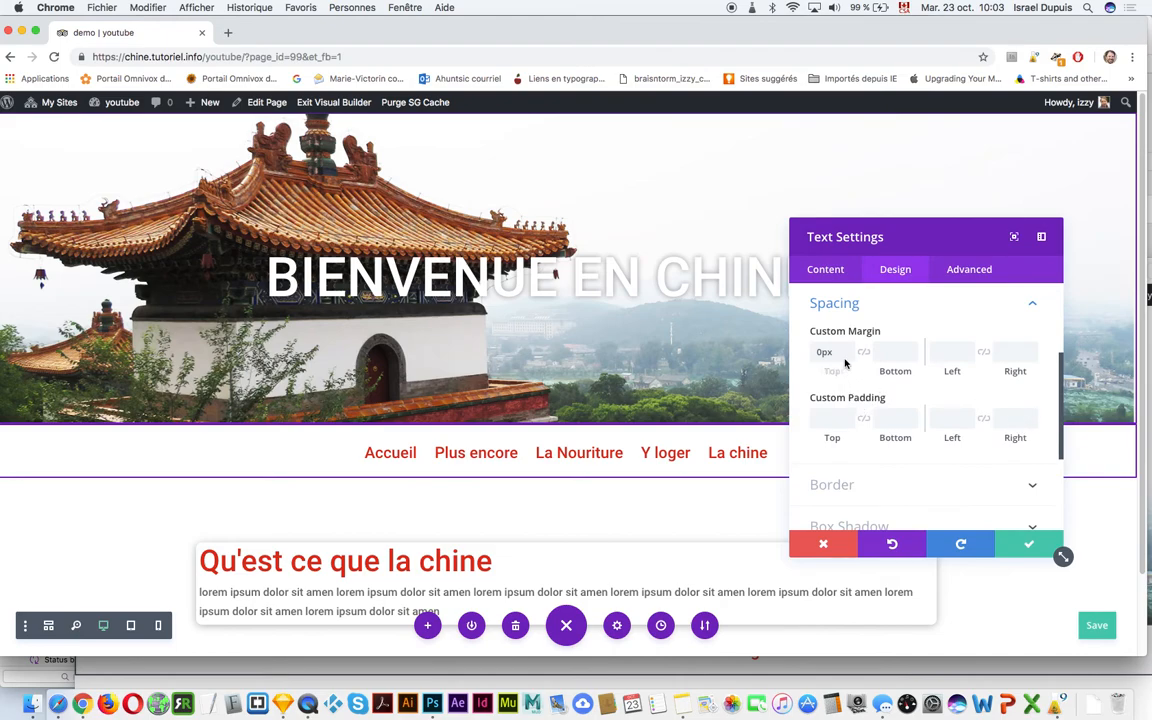
{"action": "left_click", "coordinate": [848, 348]}
{"action": "left_click", "coordinate": [851, 348]}
{"action": "left_click", "coordinate": [851, 348]}
{"action": "left_click", "coordinate": [851, 348]}
{"action": "left_click", "coordinate": [851, 348]}
{"action": "left_click", "coordinate": [851, 348]}
{"action": "left_click", "coordinate": [851, 348]}
{"action": "left_click", "coordinate": [851, 348]}
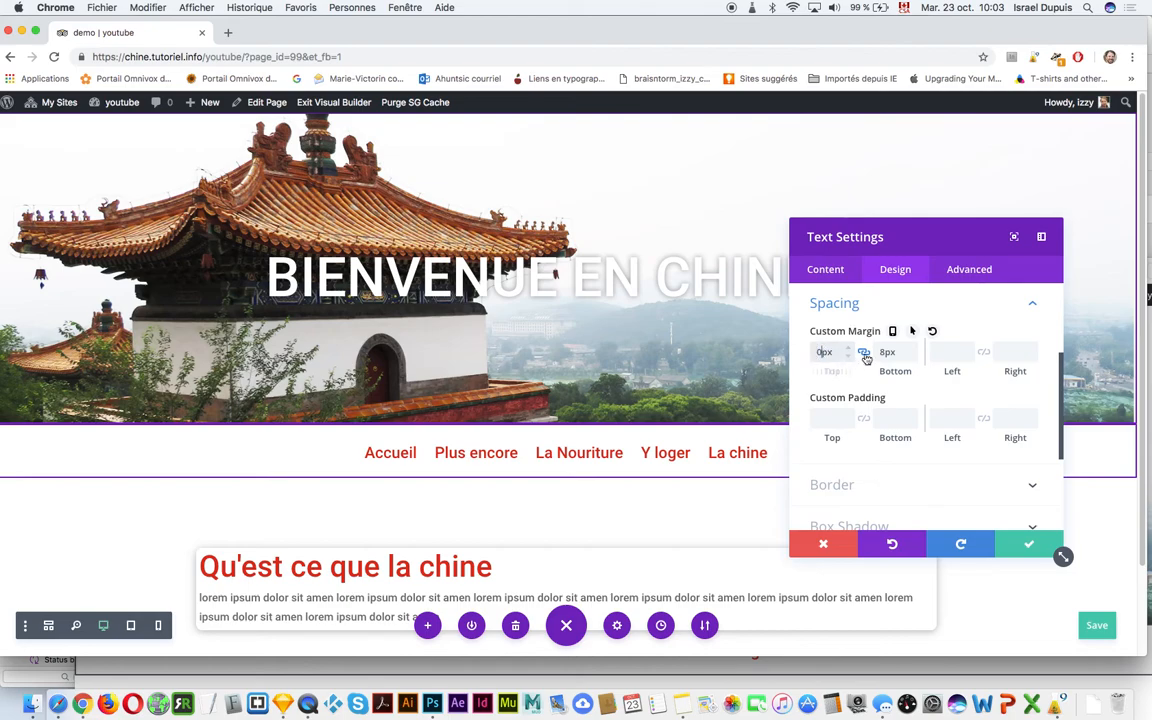
Link the Text module's top and bottom custom padding and set both to 18px.
{"action": "left_click", "coordinate": [849, 415]}
{"action": "left_click", "coordinate": [849, 415]}
{"action": "left_click", "coordinate": [849, 415]}
{"action": "left_click", "coordinate": [849, 416]}
{"action": "left_click", "coordinate": [849, 416]}
{"action": "left_click", "coordinate": [849, 416]}
{"action": "left_click", "coordinate": [849, 416]}
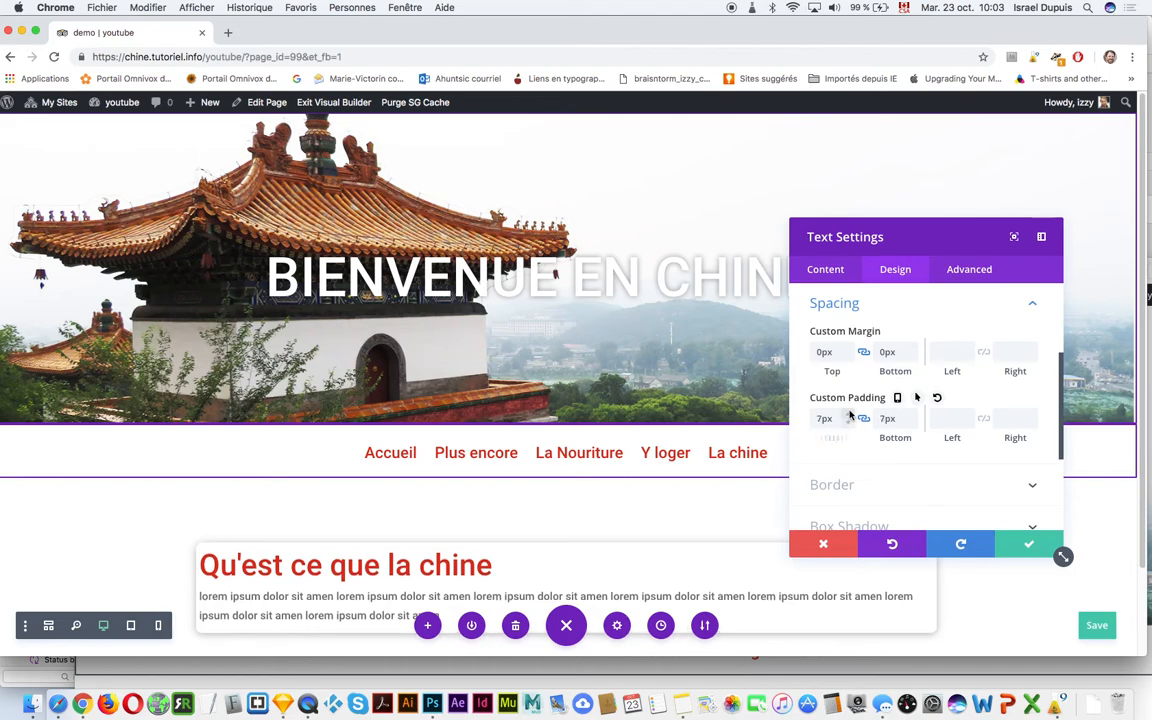
{"action": "left_click", "coordinate": [849, 416]}
{"action": "left_click", "coordinate": [849, 416]}
{"action": "left_click", "coordinate": [849, 416]}
{"action": "left_click", "coordinate": [849, 416]}
{"action": "left_click", "coordinate": [849, 416]}
{"action": "left_click", "coordinate": [849, 416]}
{"action": "left_click", "coordinate": [849, 416]}
{"action": "left_click", "coordinate": [849, 416]}
{"action": "left_click", "coordinate": [849, 416]}
Set the Text module's linked left and right custom padding to 14px and save its settings.
{"action": "left_click", "coordinate": [968, 416]}
{"action": "left_click", "coordinate": [968, 416]}
{"action": "left_click", "coordinate": [968, 416]}
{"action": "left_click", "coordinate": [968, 416]}
{"action": "left_click", "coordinate": [968, 416]}
{"action": "left_click", "coordinate": [968, 416]}
{"action": "left_click", "coordinate": [968, 416]}
{"action": "left_click", "coordinate": [968, 416]}
{"action": "left_click", "coordinate": [968, 416]}
{"action": "left_click", "coordinate": [968, 416]}
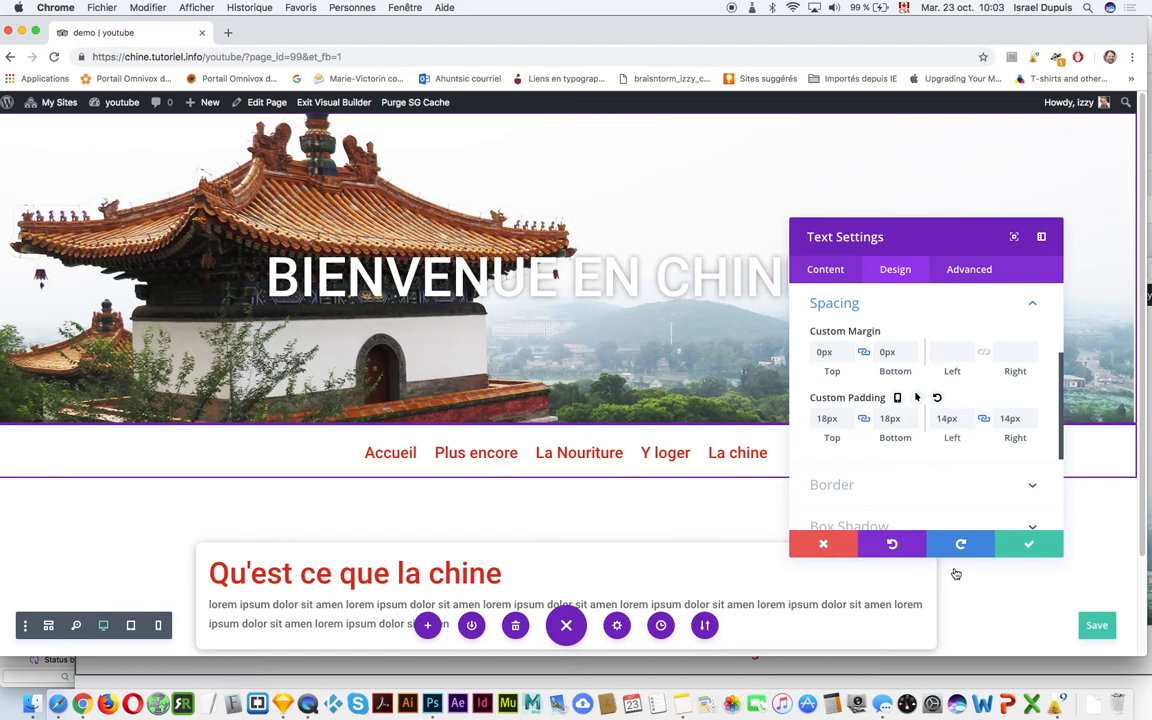
{"action": "left_click", "coordinate": [1030, 546]}
{"action": "scroll", "coordinate": [877, 532], "scroll_direction": "down", "scroll_amount": 2}
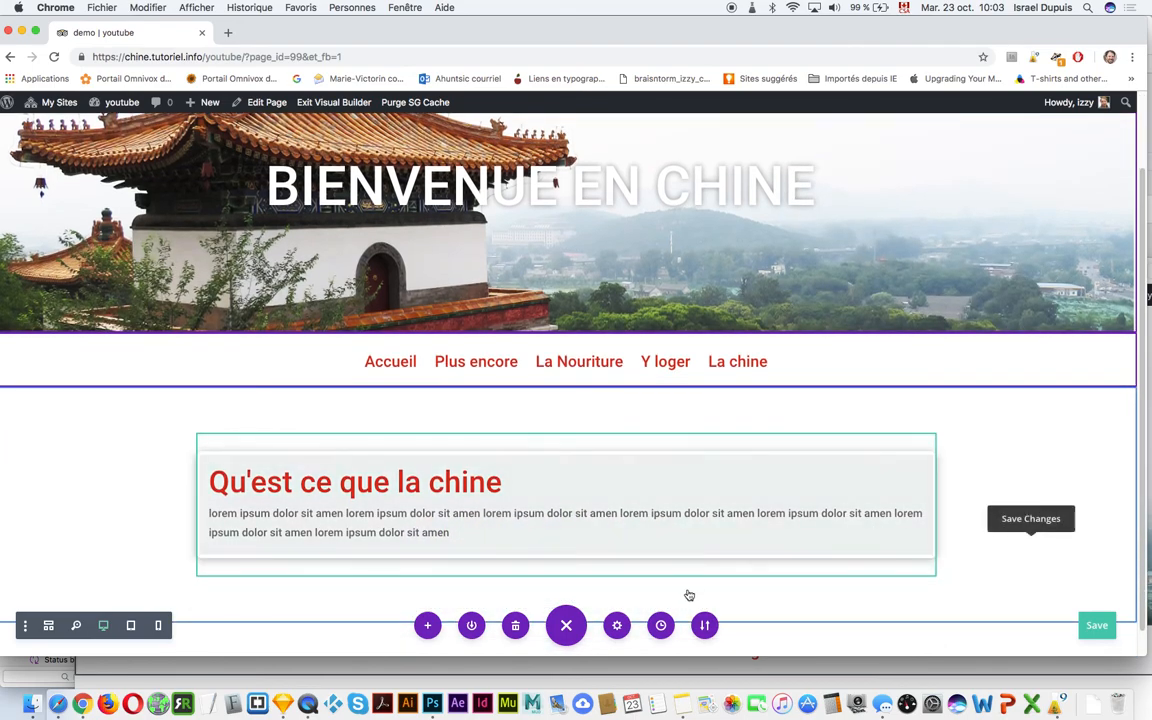
{"action": "scroll", "coordinate": [780, 622], "scroll_direction": "down", "scroll_amount": 1}
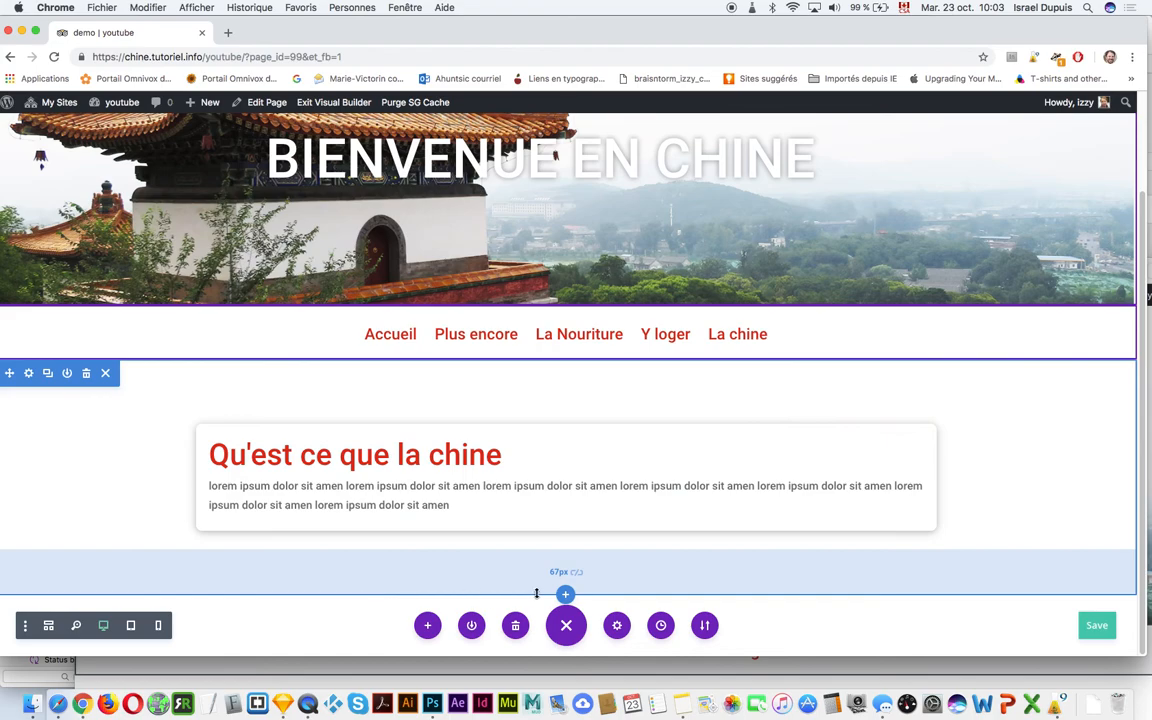
{"action": "left_click", "coordinate": [566, 595]}
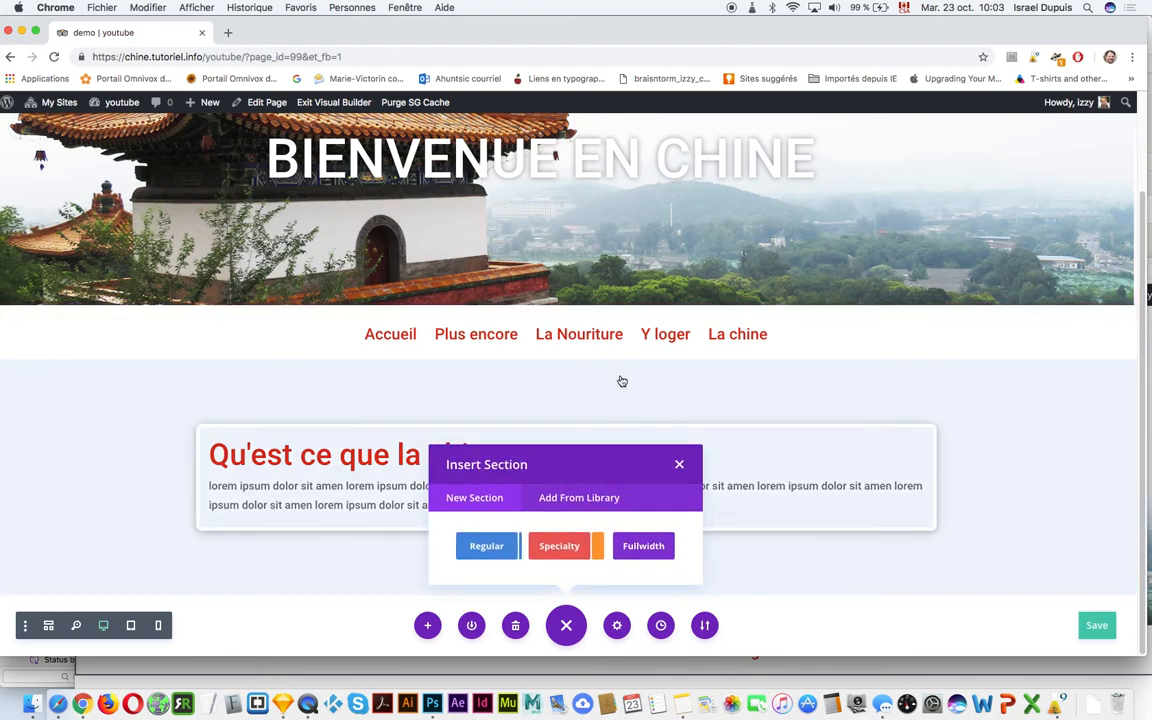
{"action": "left_click", "coordinate": [681, 461]}
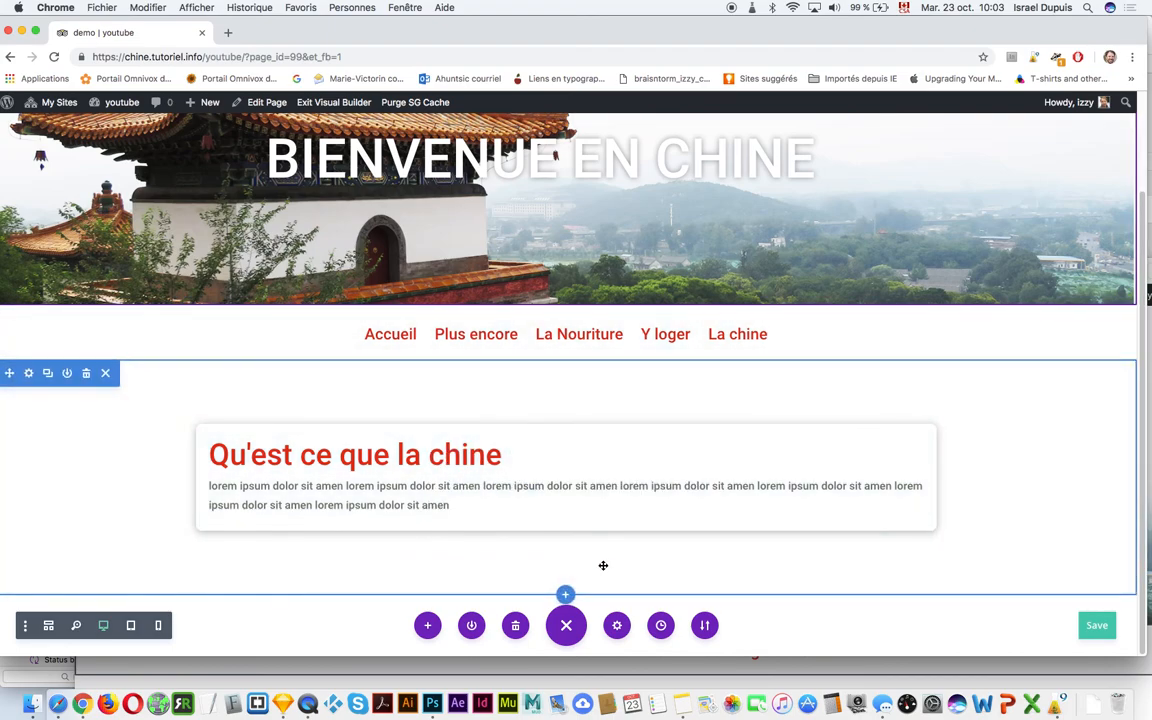
Reduce the bottom and top padding of the section that holds the Text module.
{"action": "mouse_move", "coordinate": [599, 593]}
{"action": "left_mouse_down"}
{"action": "mouse_move", "coordinate": [602, 575]}
{"action": "mouse_move", "coordinate": [609, 601]}
{"action": "left_mouse_up"}
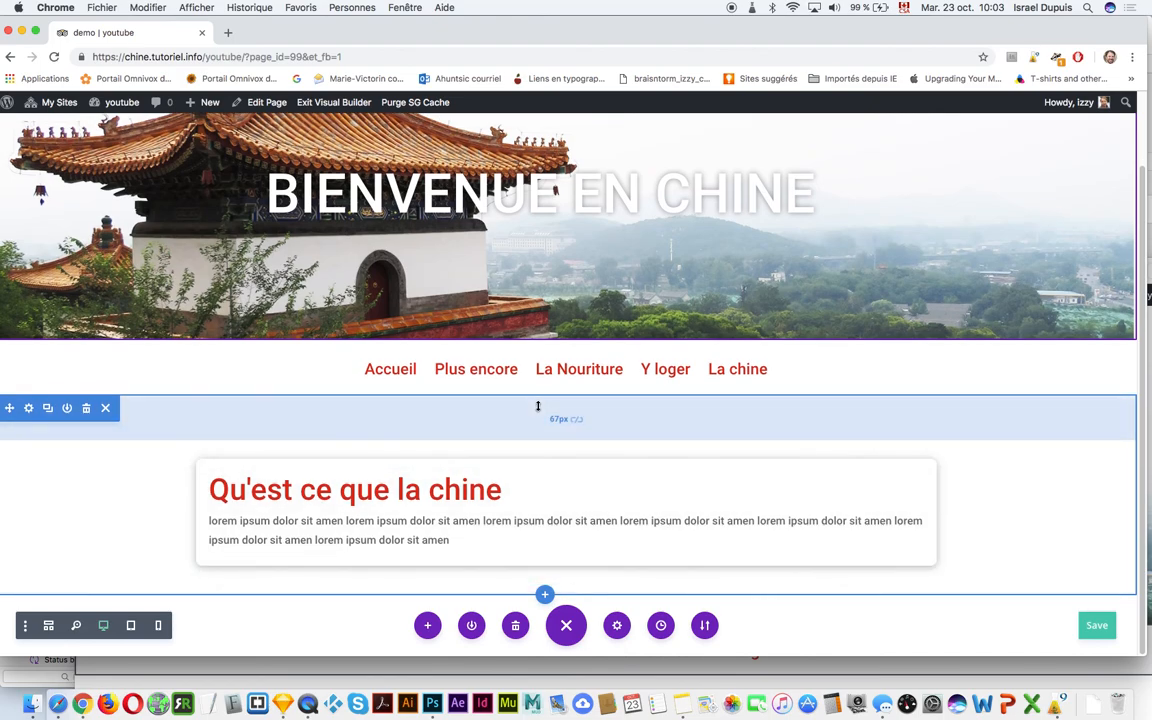
{"action": "mouse_move", "coordinate": [539, 401]}
{"action": "left_mouse_down"}
{"action": "mouse_move", "coordinate": [537, 414]}
{"action": "mouse_move", "coordinate": [542, 393]}
{"action": "left_mouse_up"}
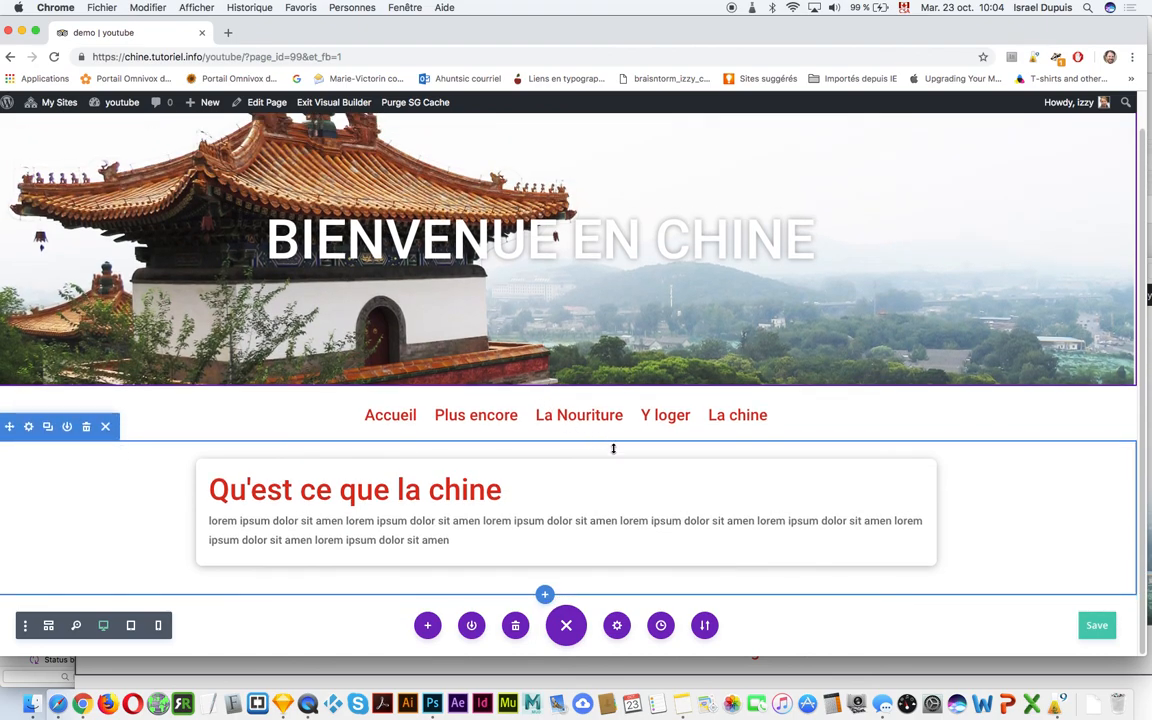